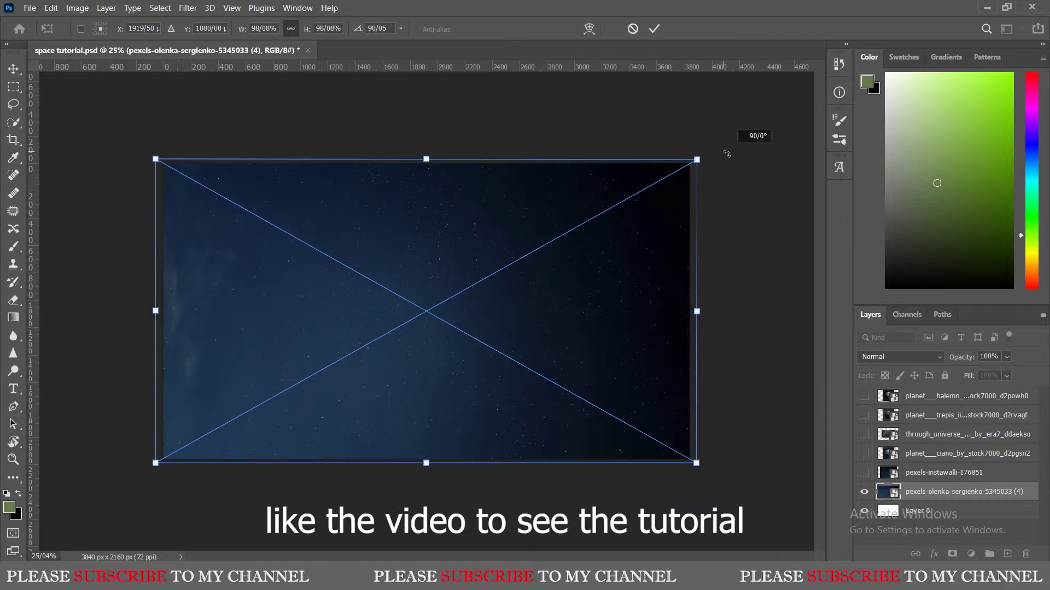
- Stretch the space photo to fill the canvas and shift the instawalli star photo into place
drag(655, 185, 695, 159)
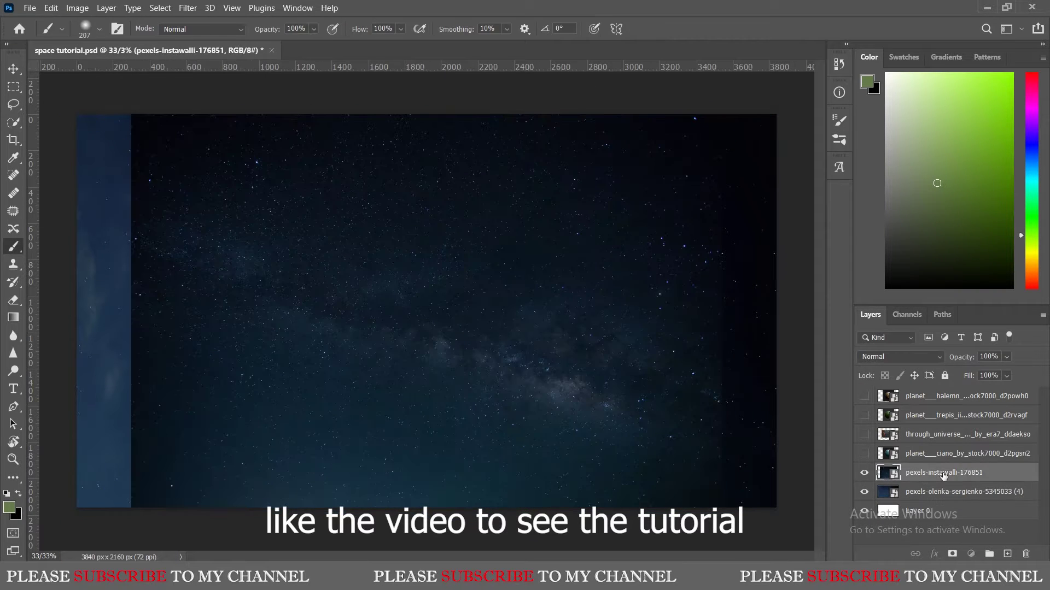
drag(537, 332, 569, 337)
key(Return)
- Mask the instawalli layer and paint black with a large soft brush to blend it in
key(ctrl+minus)
click(952, 553)
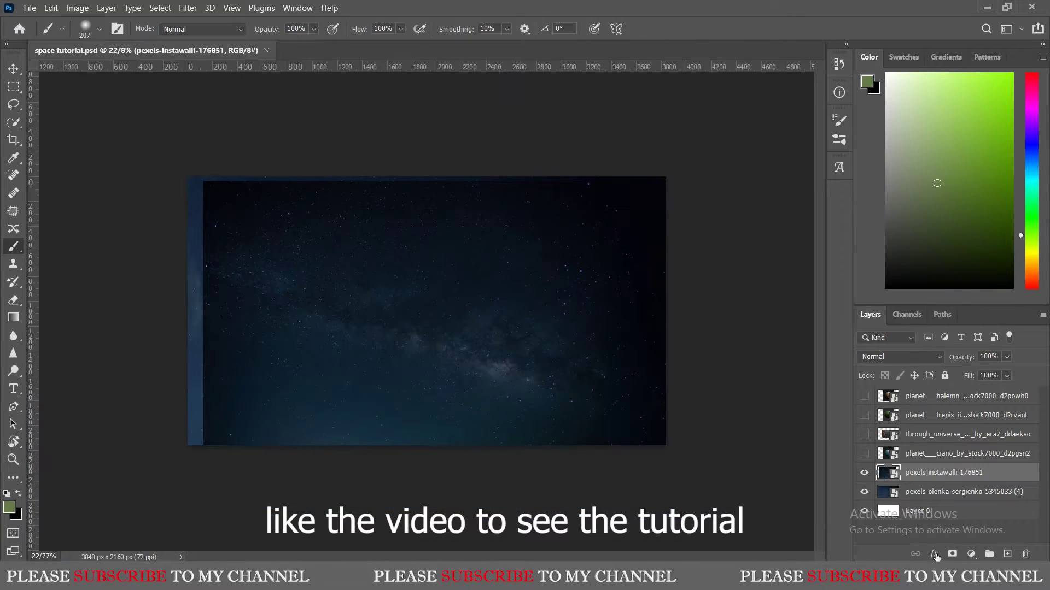
key(b)
key(x)
key(bracketright)
key(bracketright)
key(bracketright)
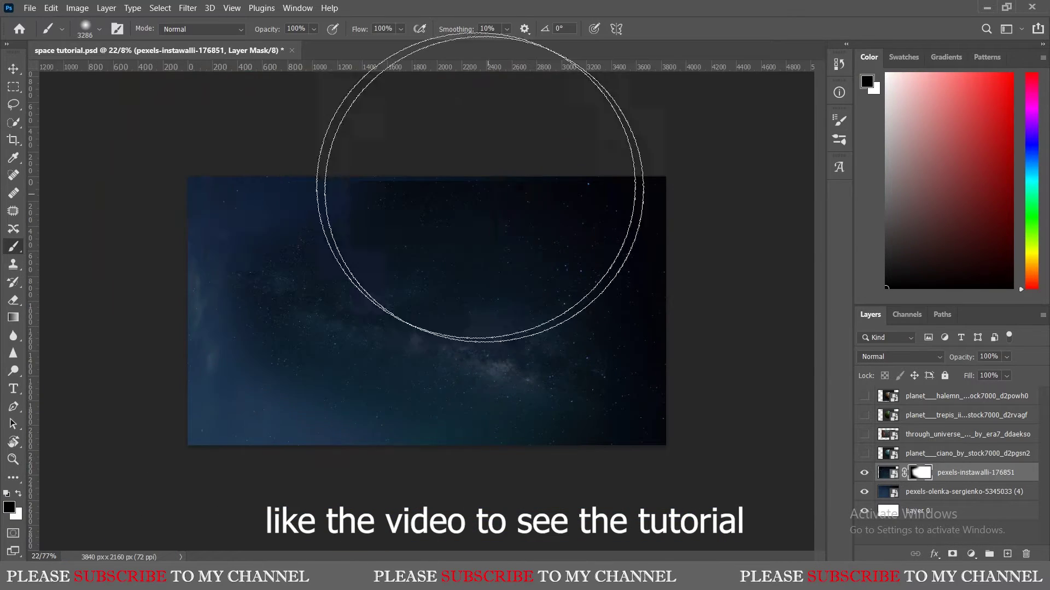
key(ctrl+minus)
key(ctrl+plus)
key(ctrl+plus)
key(ctrl+plus)
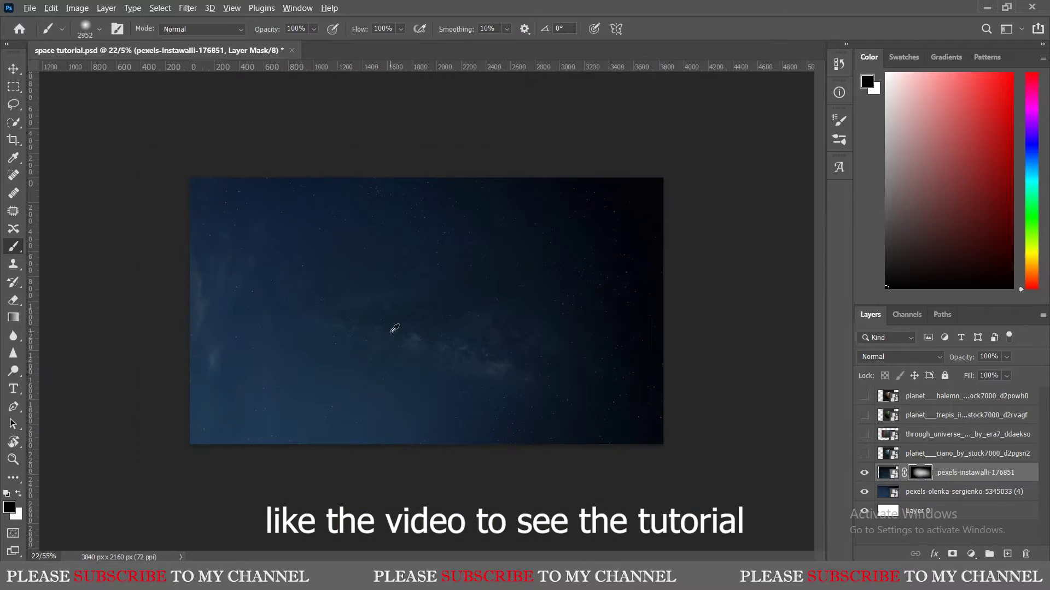
key(ctrl+plus)
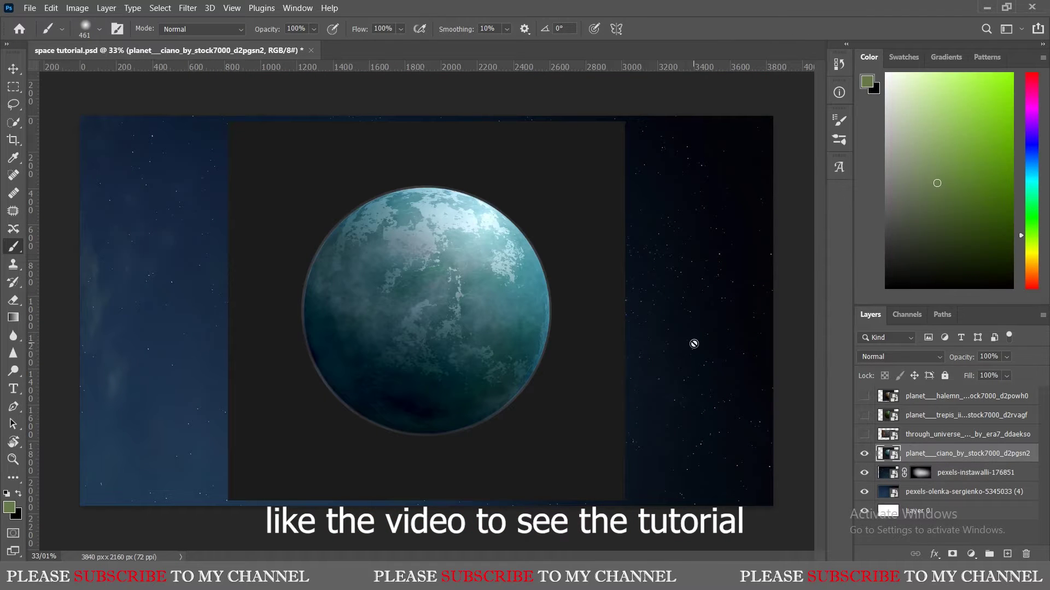
- Pen-trace the teal planet's round edge from its lower edge round to the upper-left
scroll(356, 426, up, 5)
click(393, 417)
scroll(490, 449, down, 2)
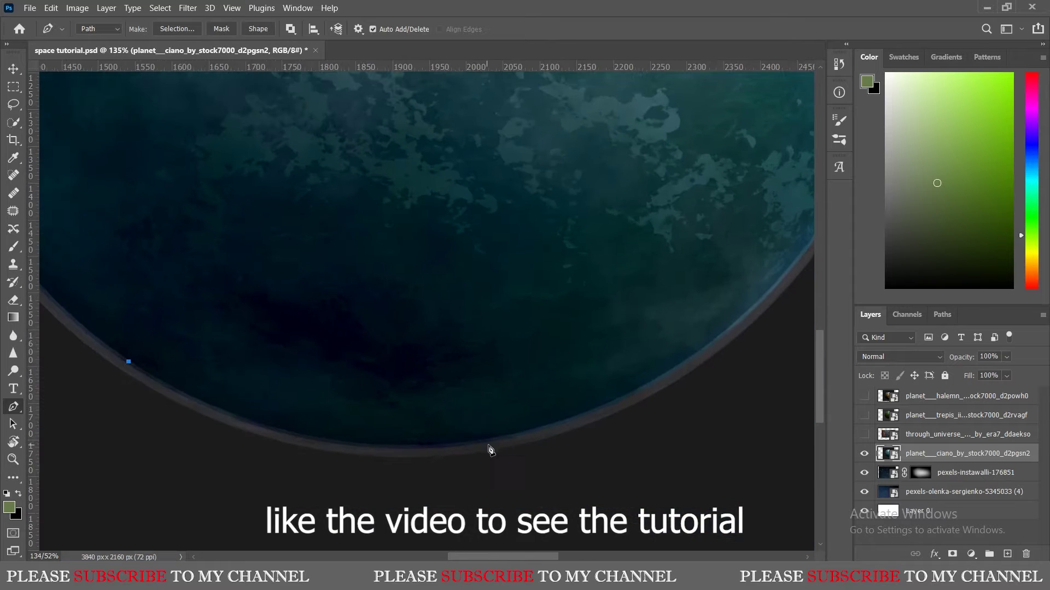
drag(636, 361, 401, 411)
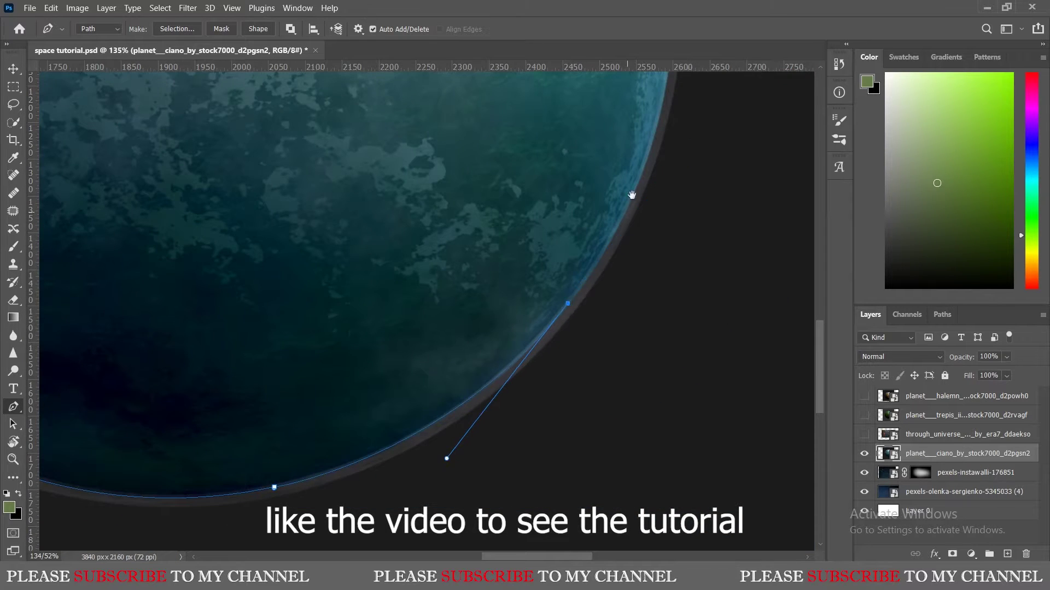
drag(631, 195, 515, 135)
click(534, 131)
scroll(572, 342, up, 1)
scroll(539, 312, up, 4)
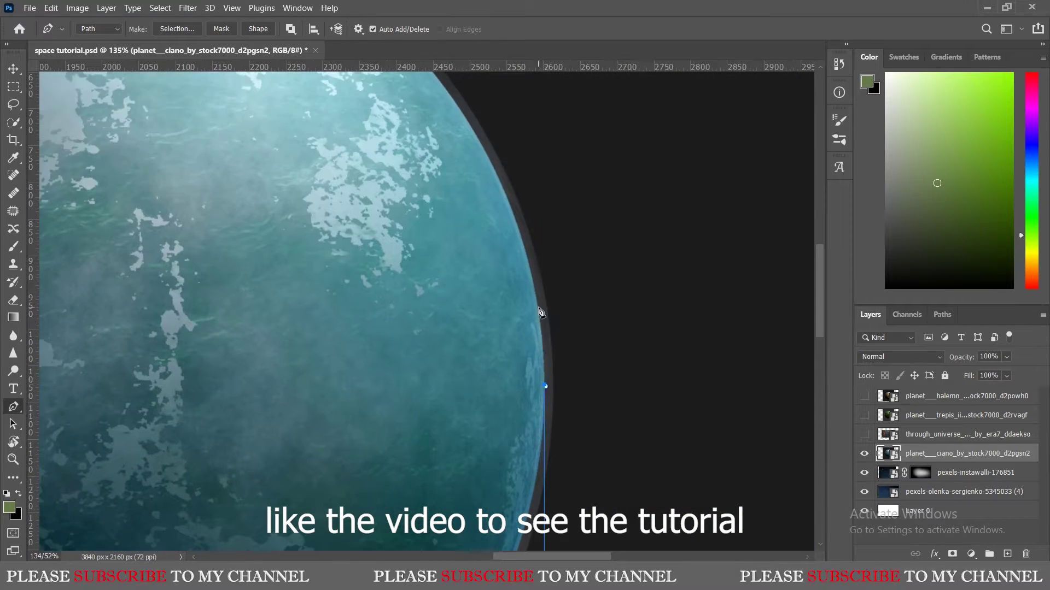
scroll(539, 312, down, 2)
click(471, 187)
scroll(249, 177, down, 2)
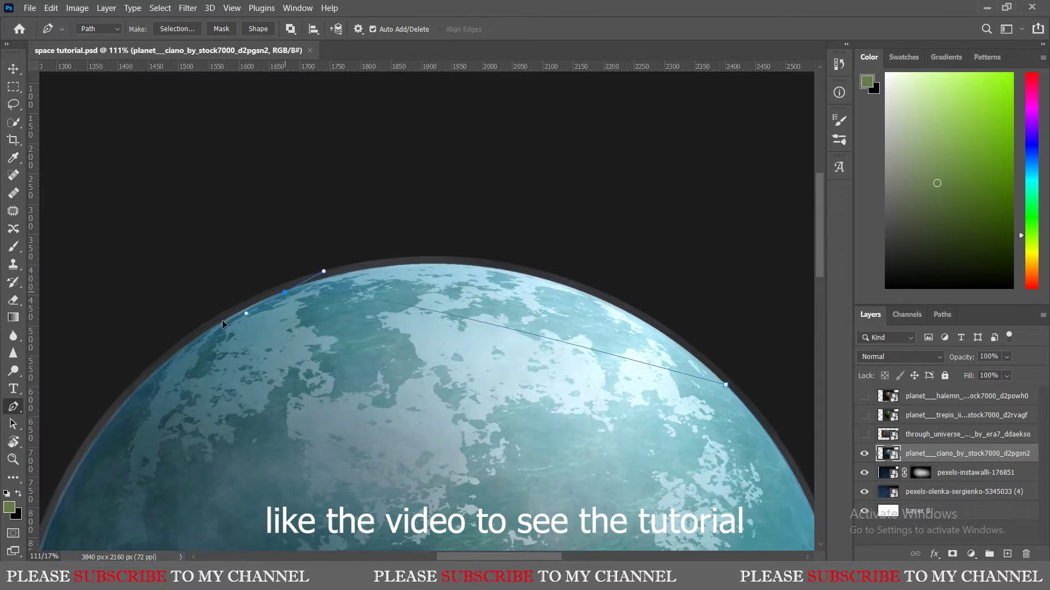
click(181, 389)
- Close the planet outline and turn the traced path into a selection
scroll(735, 236, up, 2)
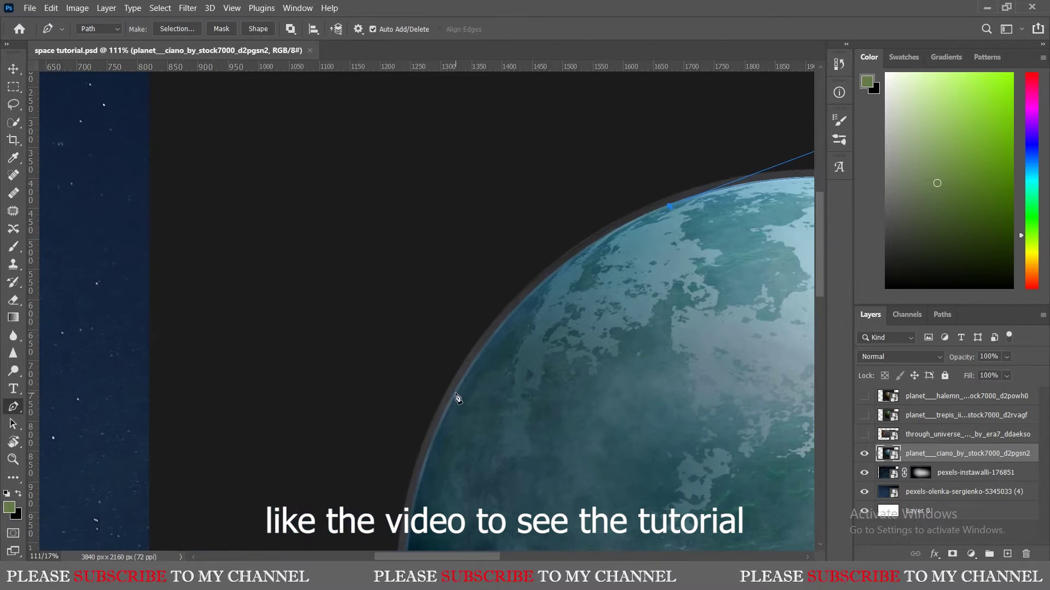
scroll(458, 402, down, 5)
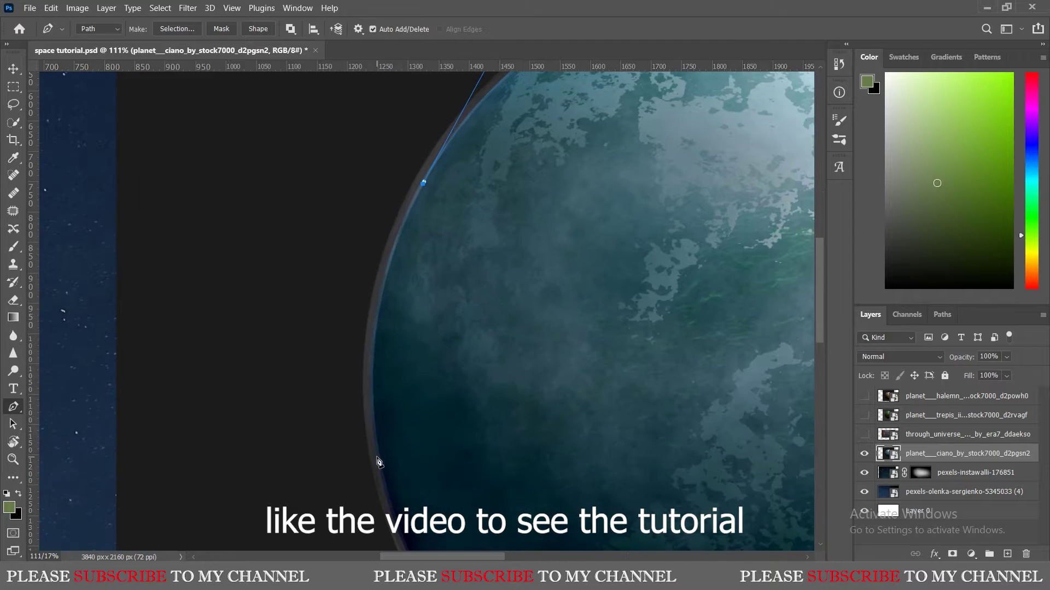
drag(379, 388, 419, 527)
scroll(380, 407, down, 3)
scroll(381, 406, right, 3)
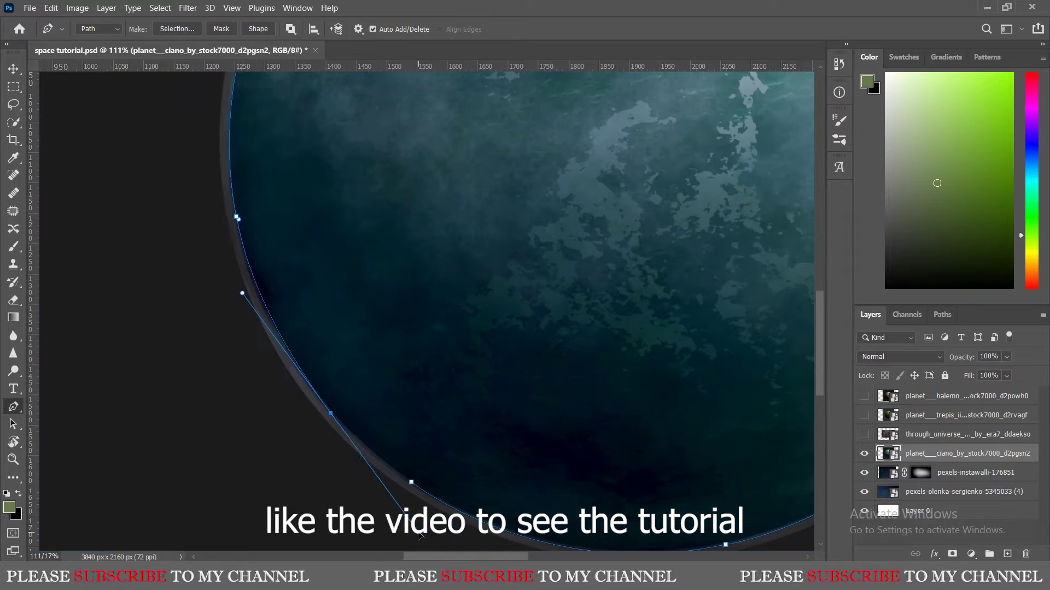
key(ctrl+0)
right_click(432, 501)
click(481, 63)
- Mask the teal planet to its traced outline and the green planet to a Quick Selection
click(952, 554)
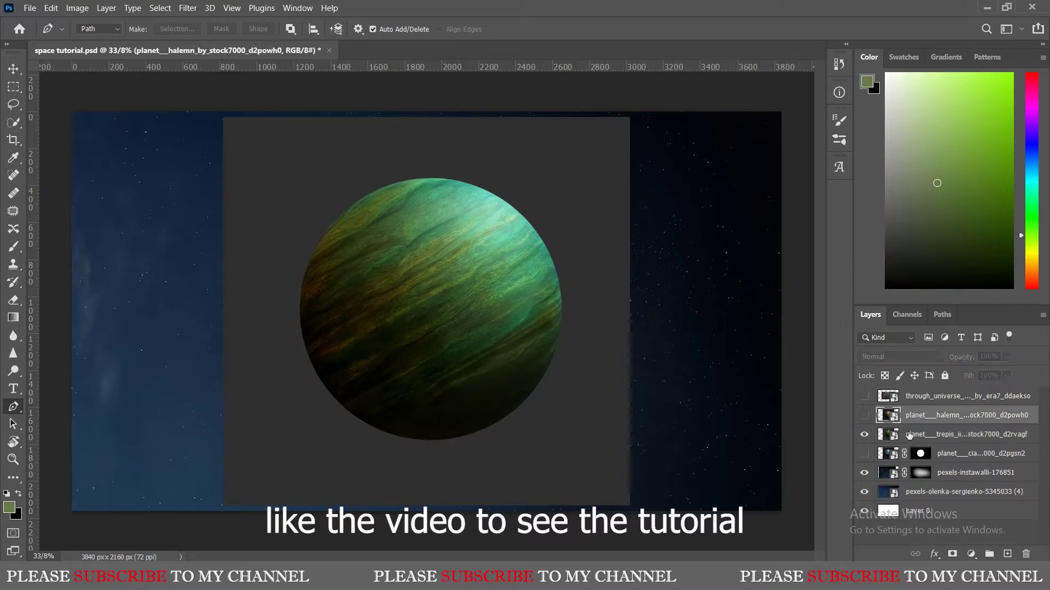
drag(415, 316, 304, 206)
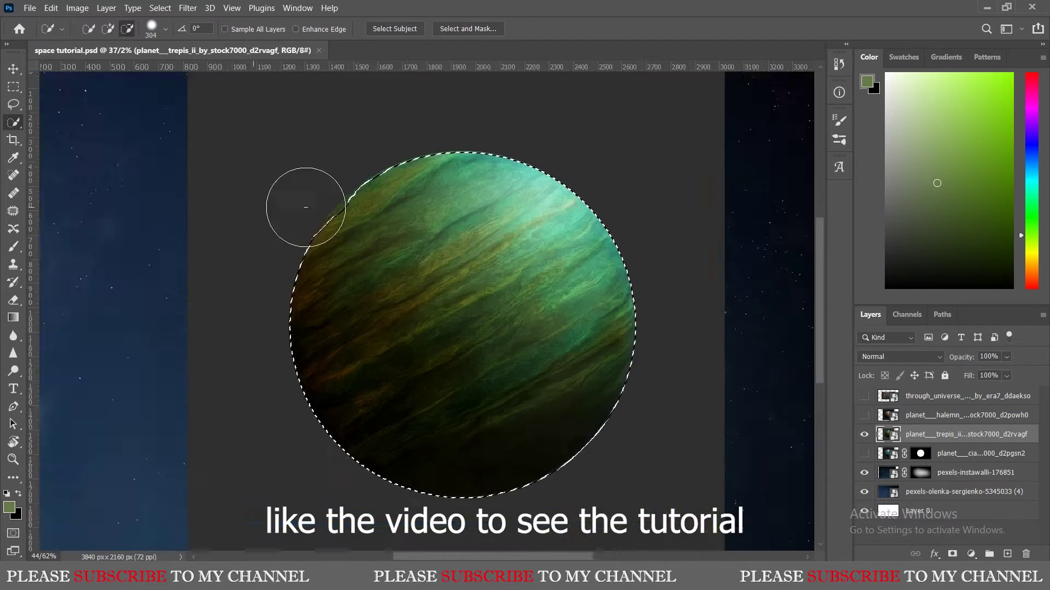
scroll(315, 303, up, 5)
scroll(429, 180, down, 5)
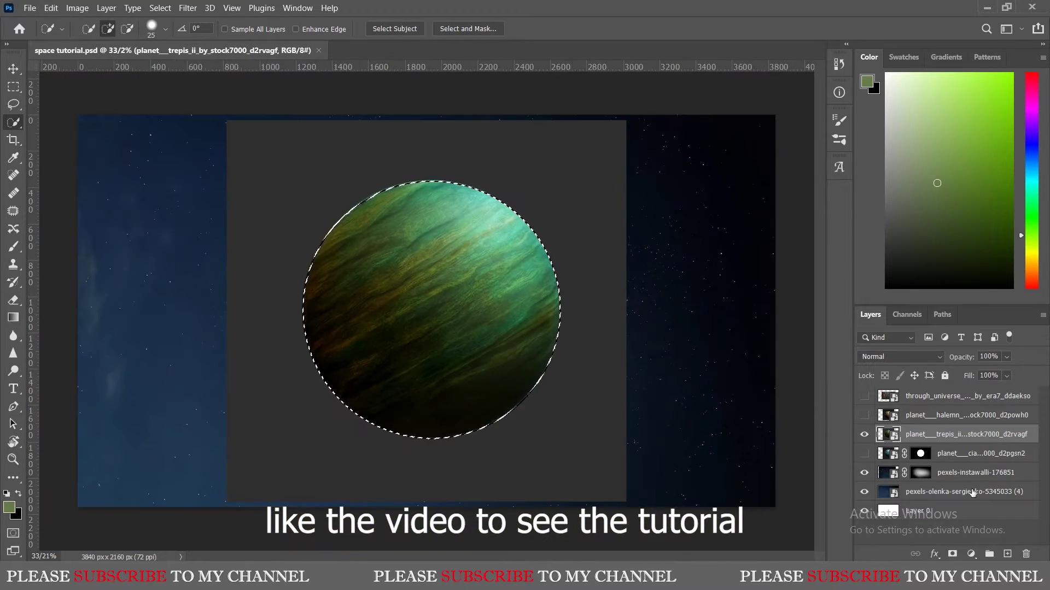
click(952, 554)
- Mask the brown halemn planet layer to its selection, then hide it
click(864, 415)
click(962, 415)
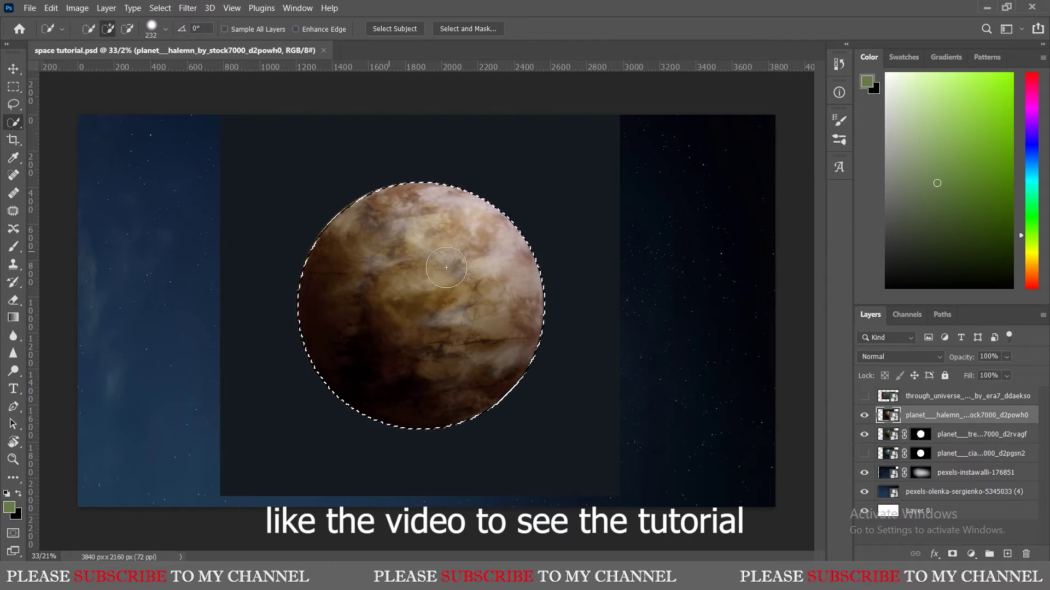
click(951, 554)
click(864, 415)
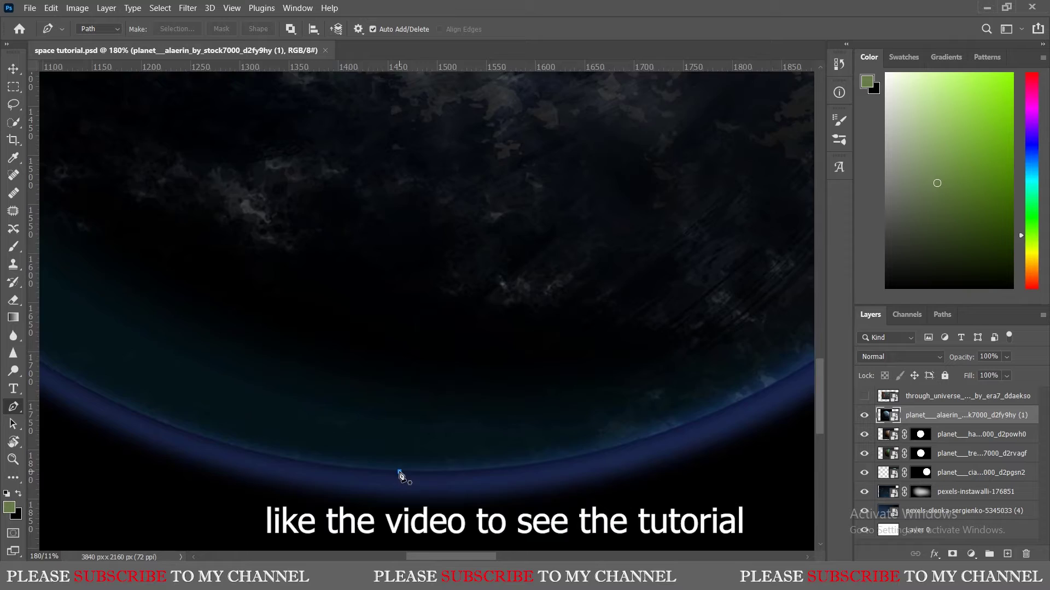
- Pen-trace the upper rim of the dark blue alaerin planet
scroll(401, 476, down, 3)
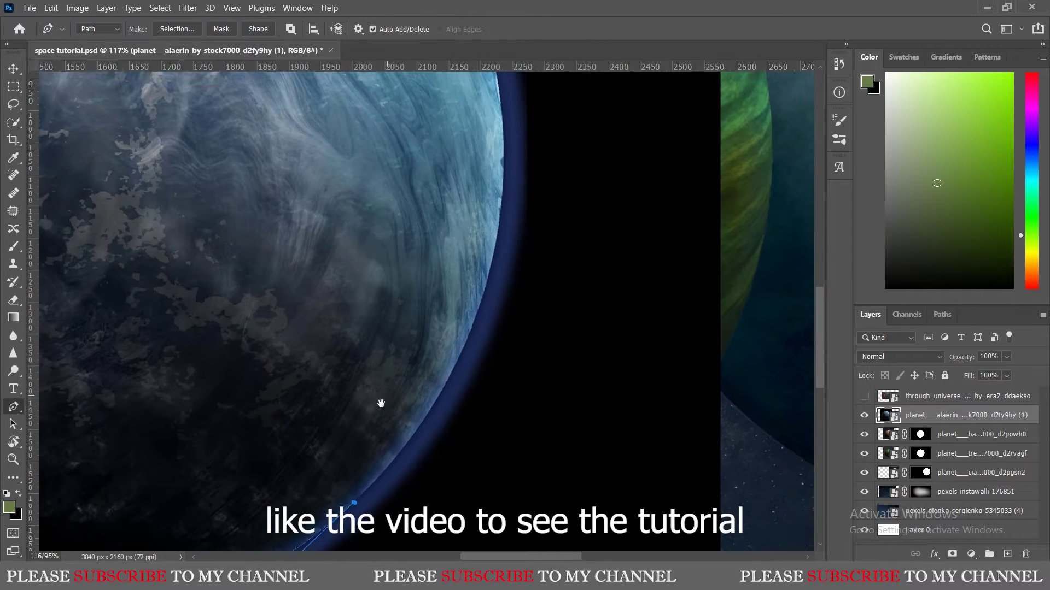
drag(712, 186, 506, 121)
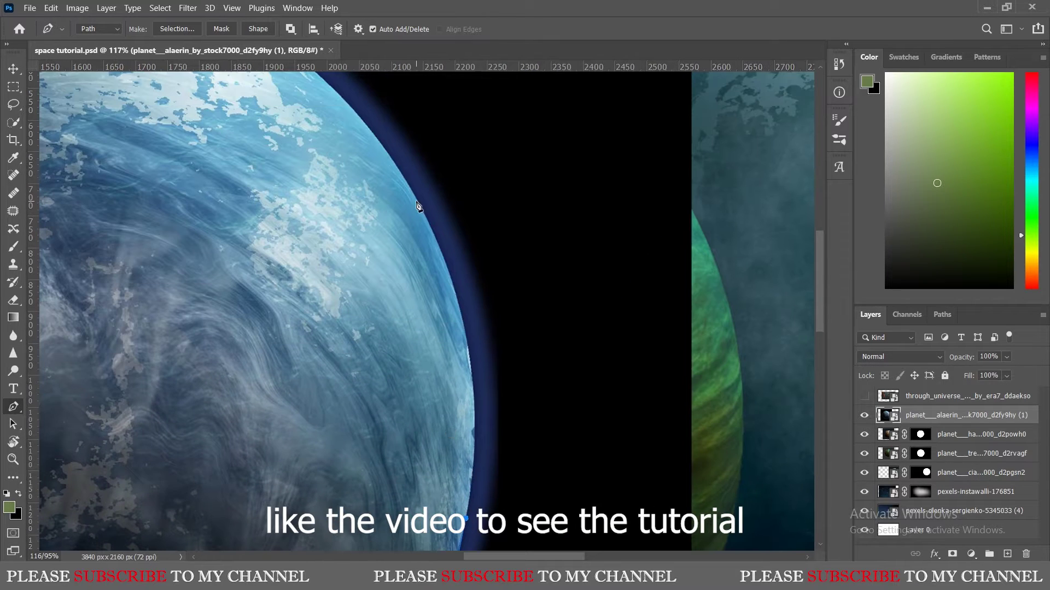
click(417, 199)
mouse_move(345, 118)
mouse_down()
mouse_move(433, 291)
mouse_move(506, 359)
mouse_up()
drag(97, 337, 392, 359)
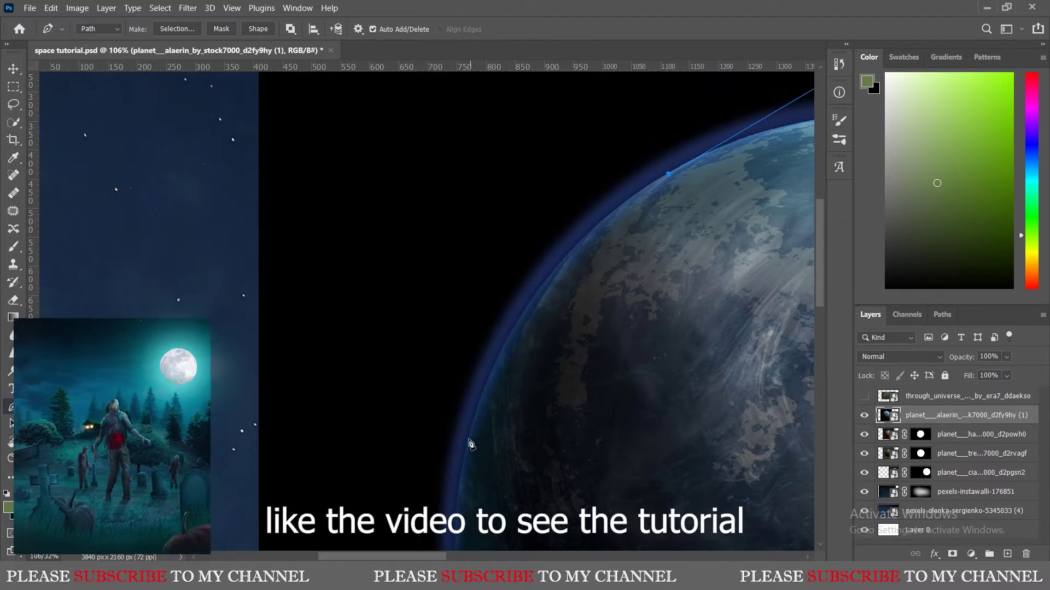
- Curve the outline around the planet's lower rim, make it a selection, and move the nebula layer down
drag(445, 457, 416, 547)
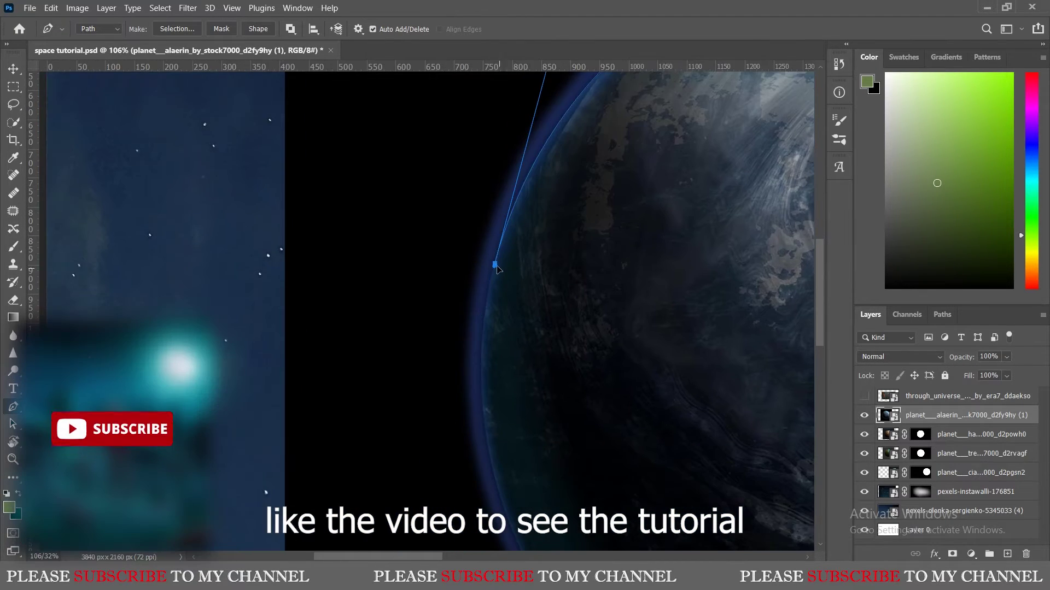
drag(480, 447, 492, 230)
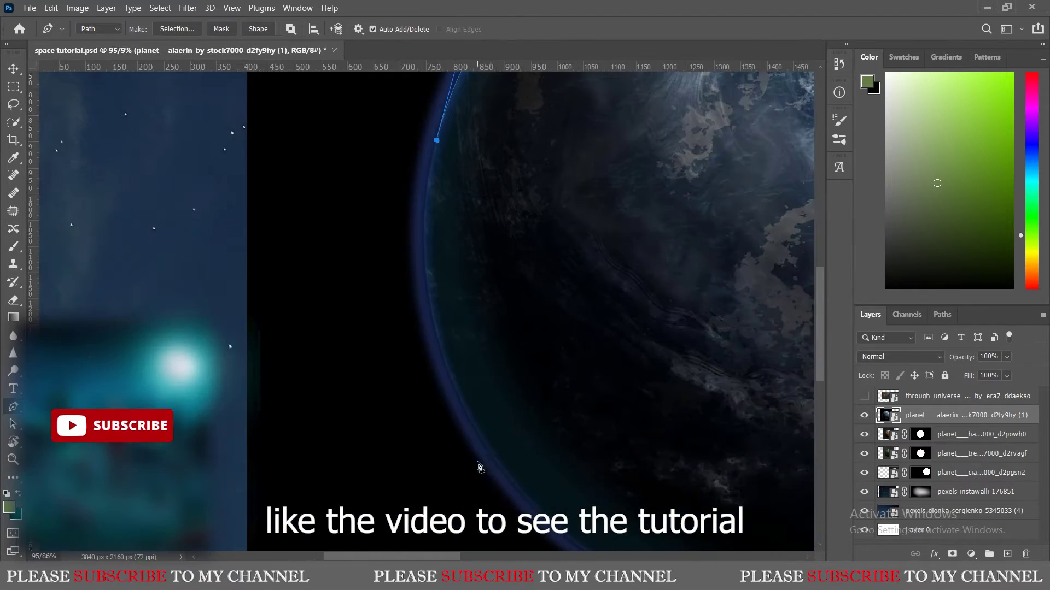
drag(490, 378, 574, 551)
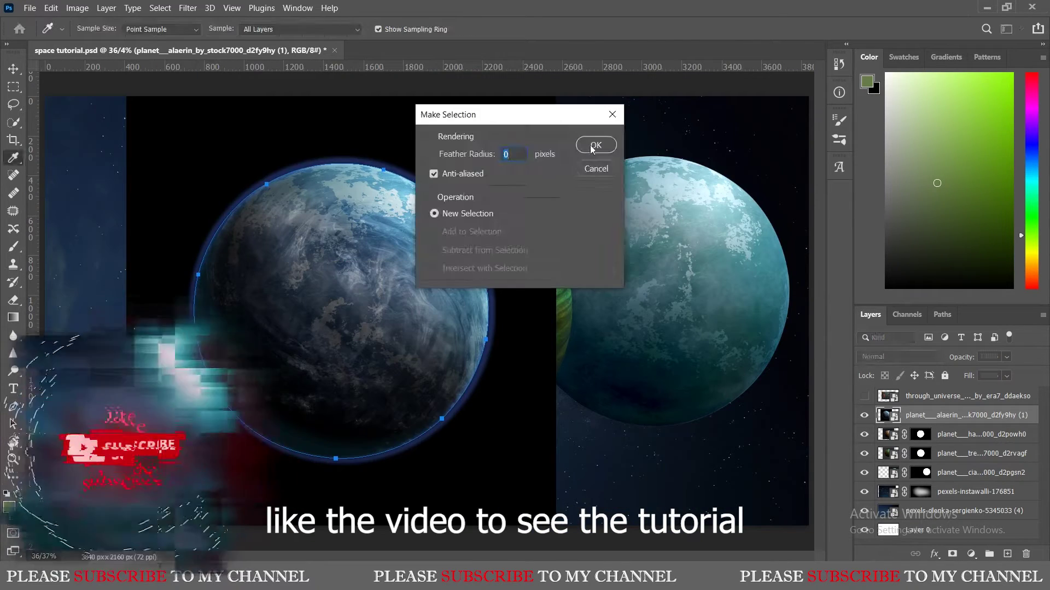
click(595, 145)
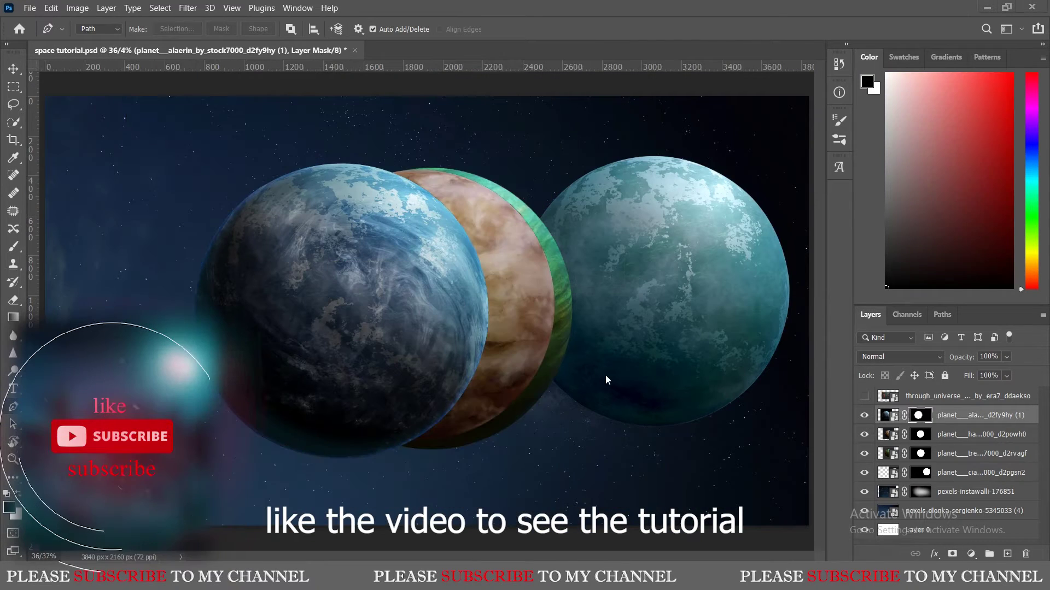
drag(864, 415, 864, 473)
- Show the nebula above the star backgrounds with its Underlying Layer black slider split to 118
drag(952, 396, 951, 481)
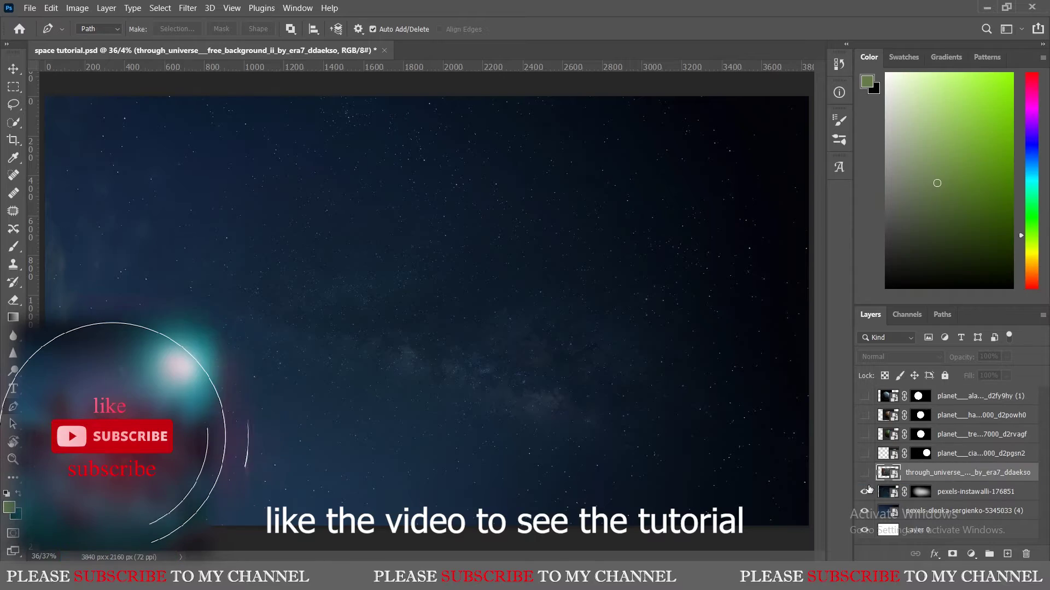
click(864, 472)
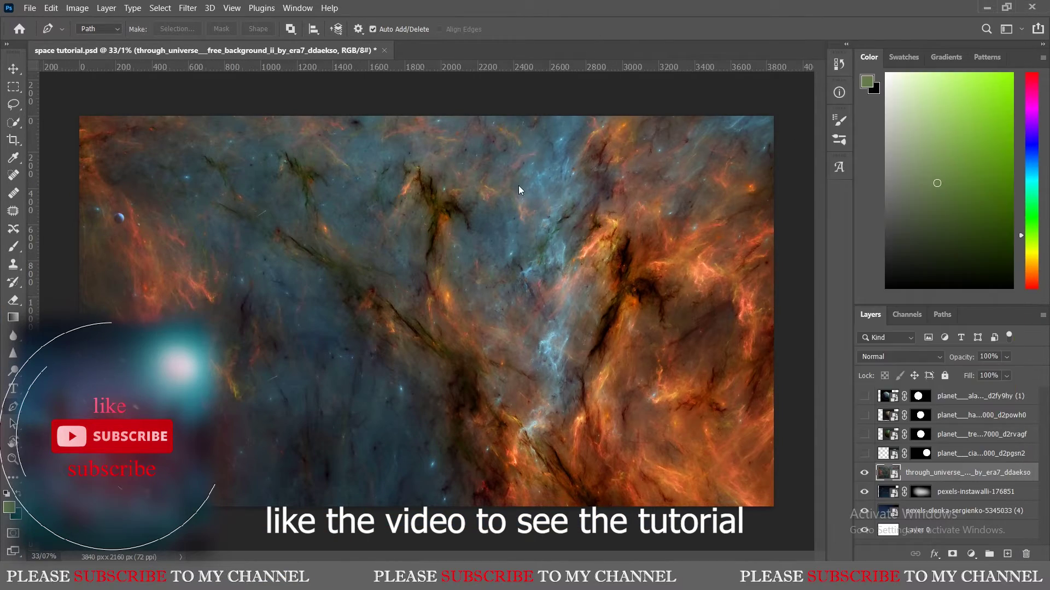
double_click(1033, 473)
drag(705, 360, 777, 363)
key(Return)
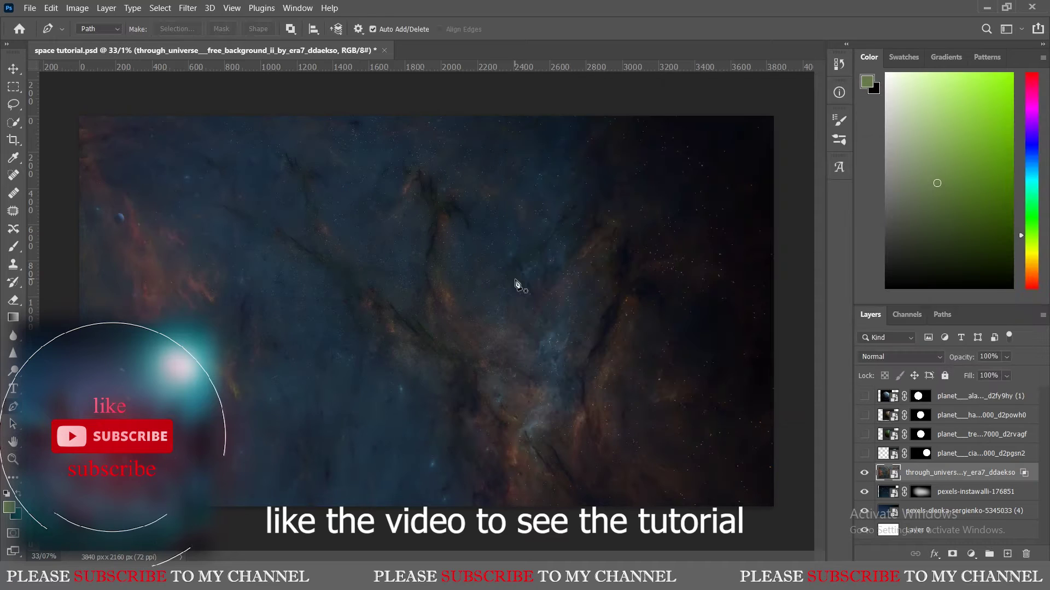
key(ctrl+s)
- Duplicate the nebula layer and add a Solid Color fill layer
right_click(936, 476)
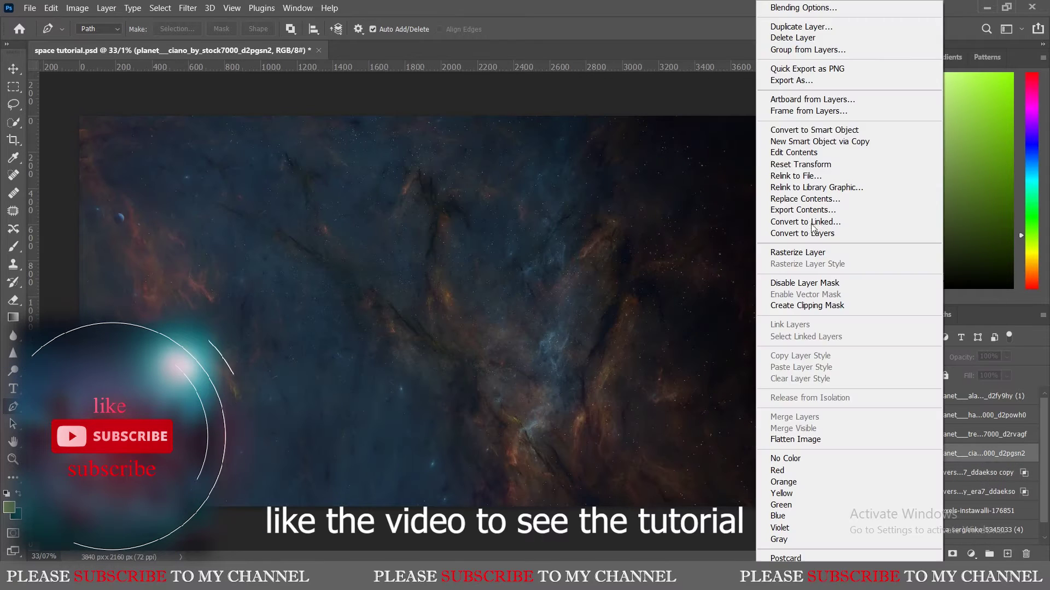
click(793, 140)
click(971, 553)
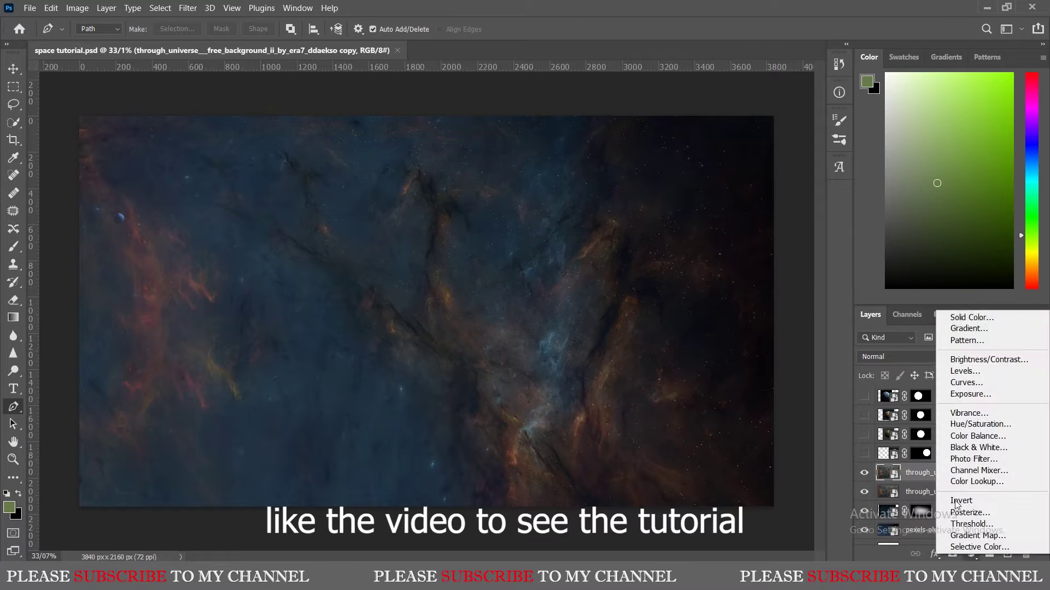
click(954, 315)
- Make the fill orange #ffa200 in Linear Dodge (Add) mode, hidden by an inverted mask
text(ffa200)
key(Return)
click(899, 356)
click(923, 473)
key(ctrl+i)
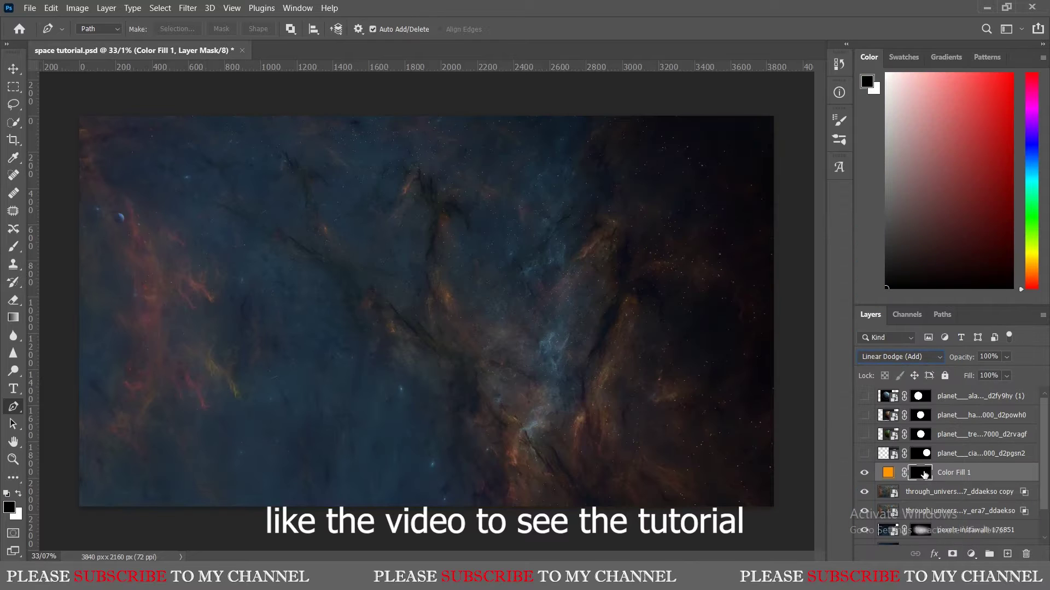
key(ctrl+2)
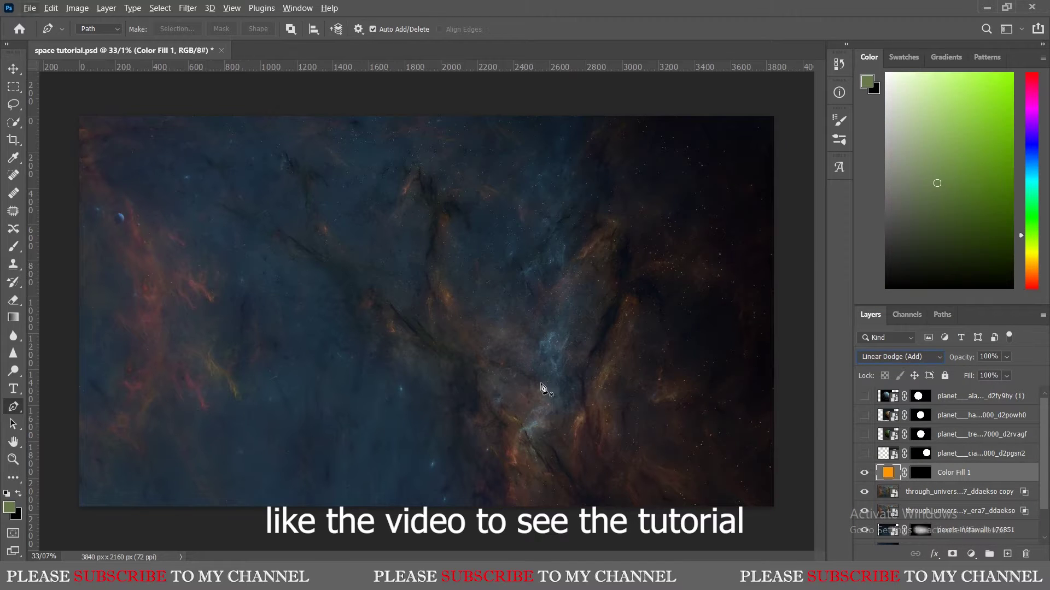
- Paint orange glow over the nebula's right side with a soft low-flow white brush, then duplicate the layer
click(920, 472)
scroll(424, 314, down, 1)
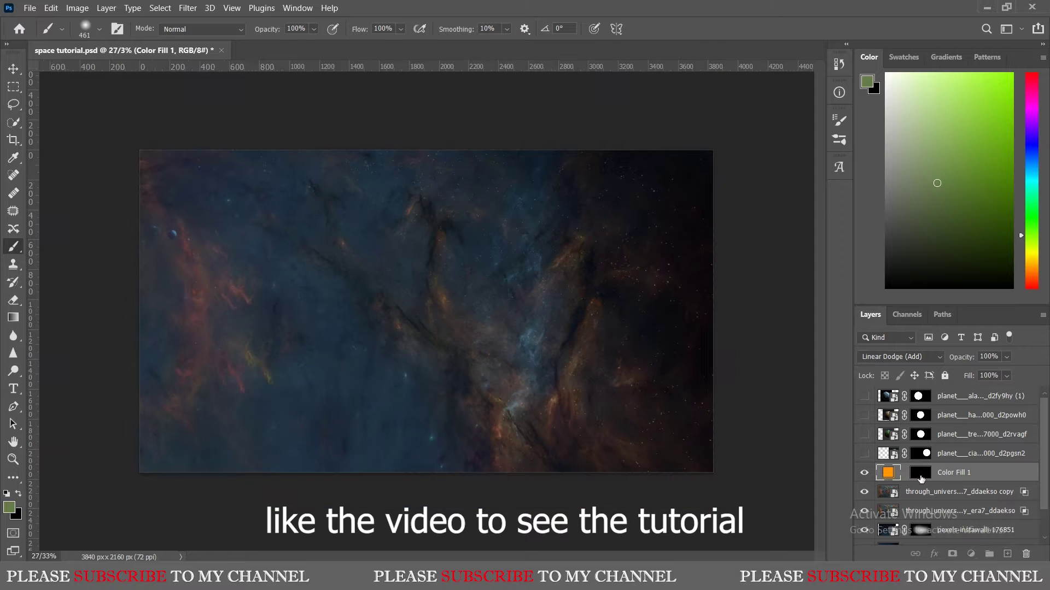
key(d)
click(585, 351)
key(ctrl+z)
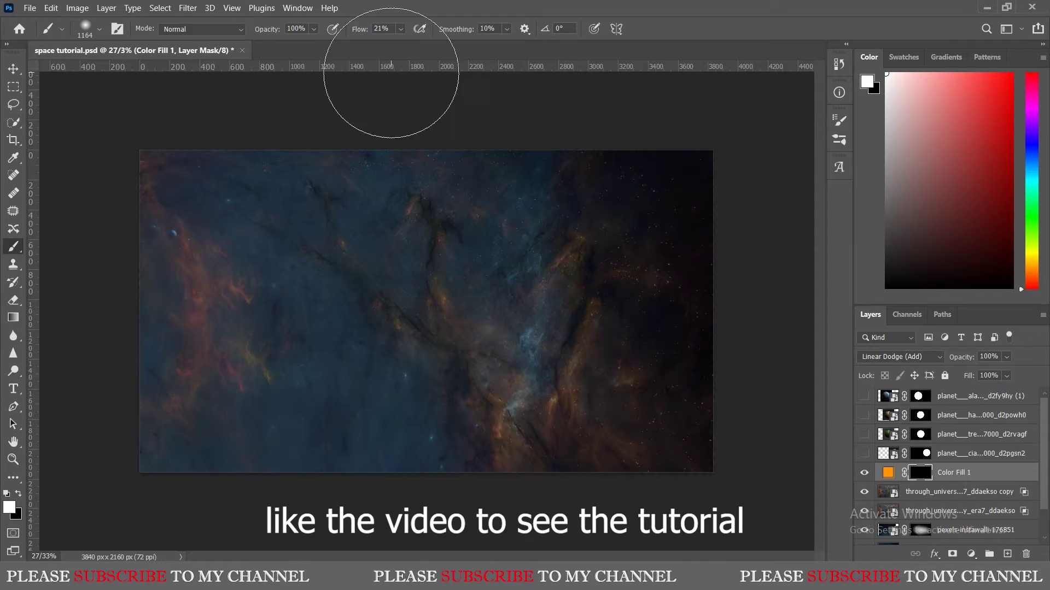
drag(602, 343, 644, 421)
scroll(547, 356, up, 1)
key([)
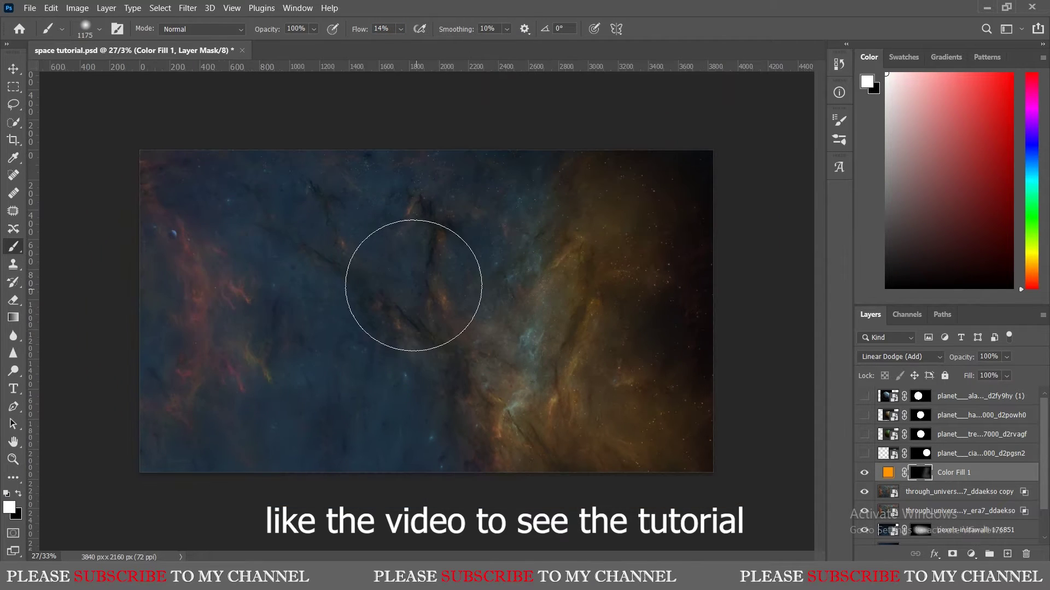
drag(410, 328, 465, 289)
key(ctrl+j)
- Recolour the orange fill copy to blue #0066ff behind a fresh inverted mask
right_click(920, 472)
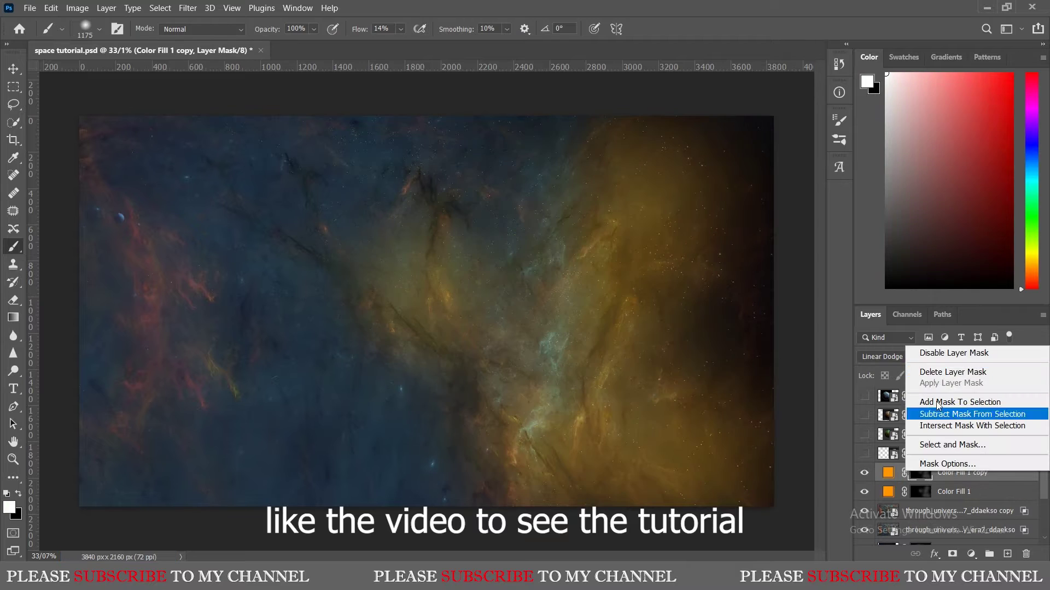
click(940, 377)
double_click(888, 473)
text(0066ff)
key(Return)
key(ctrl+i)
key(b)
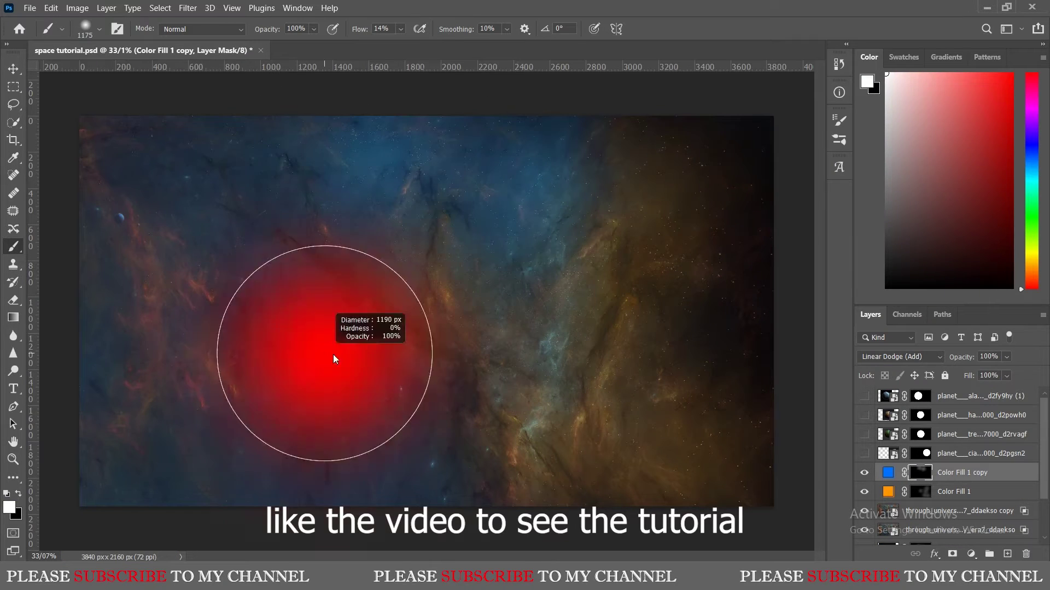
key([)
key([)
key([)
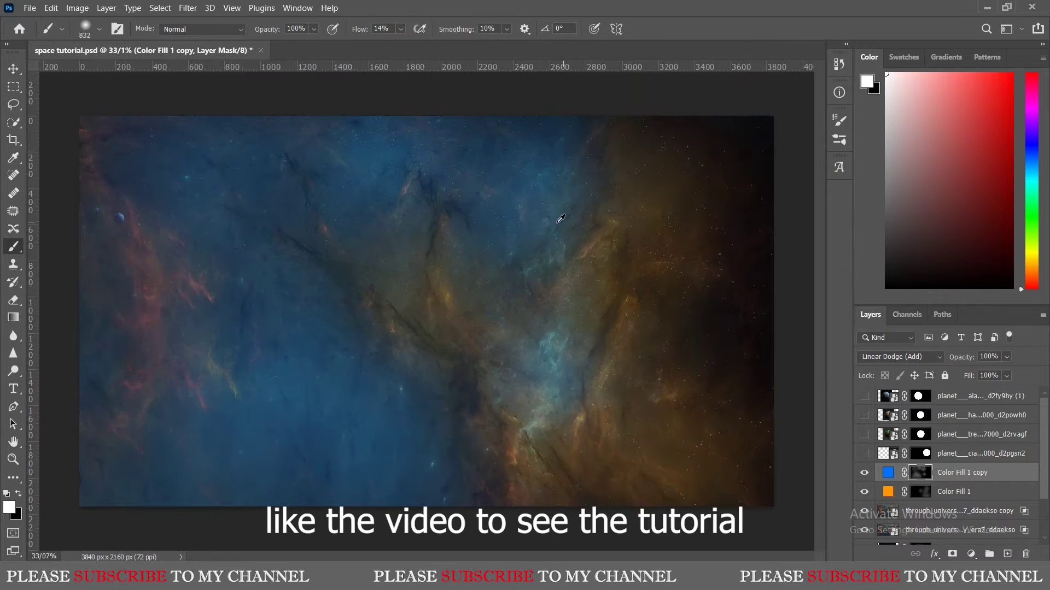
- Duplicate the blue fill as a red layer and paint pink-red glow onto the nebula's left edge
key(ctrl+j)
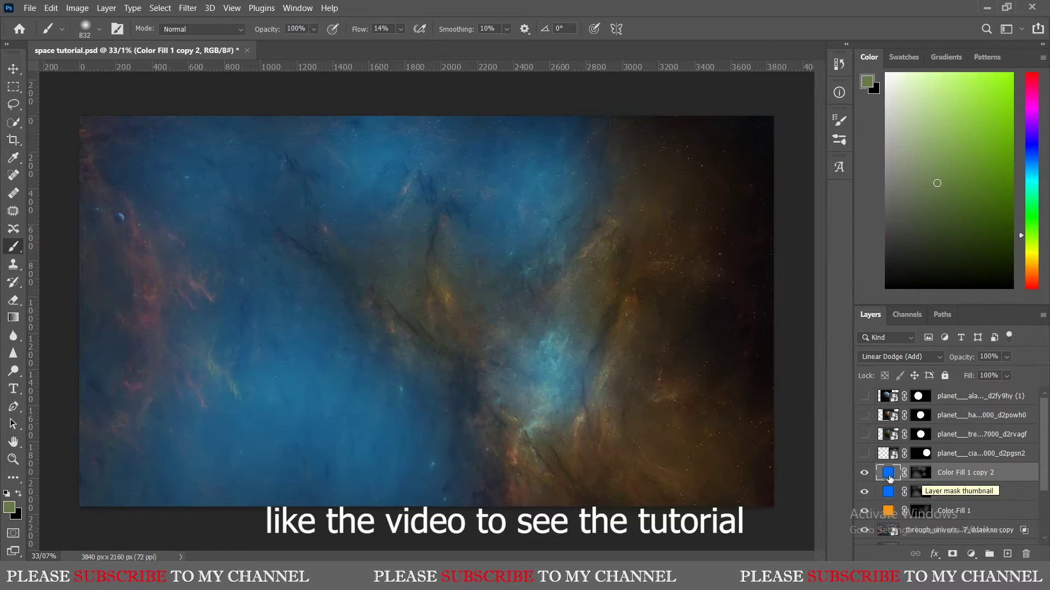
double_click(888, 473)
click(818, 176)
key(Return)
drag(921, 473, 956, 557)
alt+click(953, 554)
key(d)
key(x)
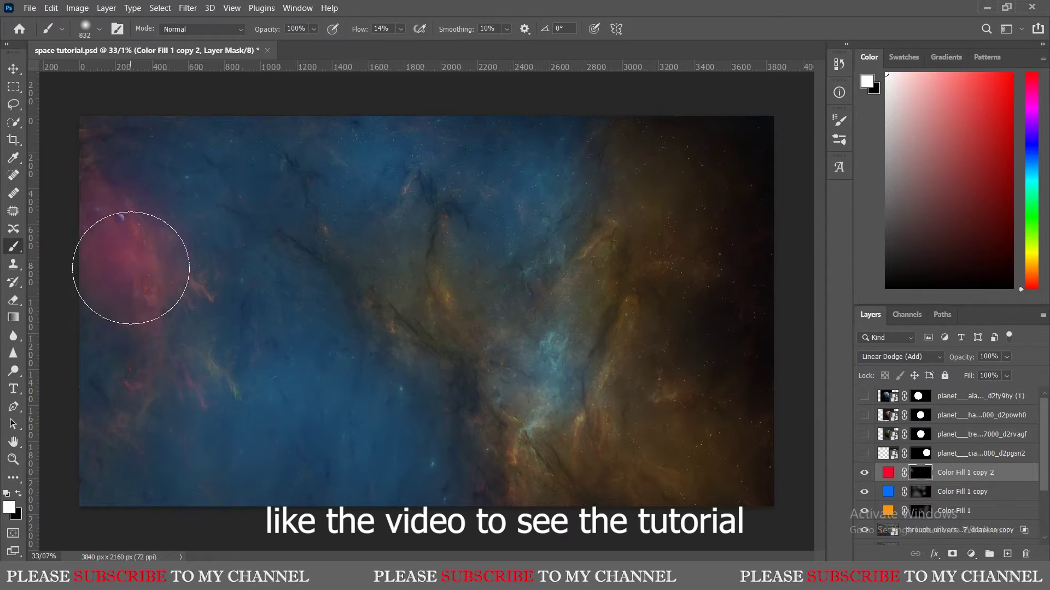
drag(106, 258, 202, 277)
key(ctrl+minus)
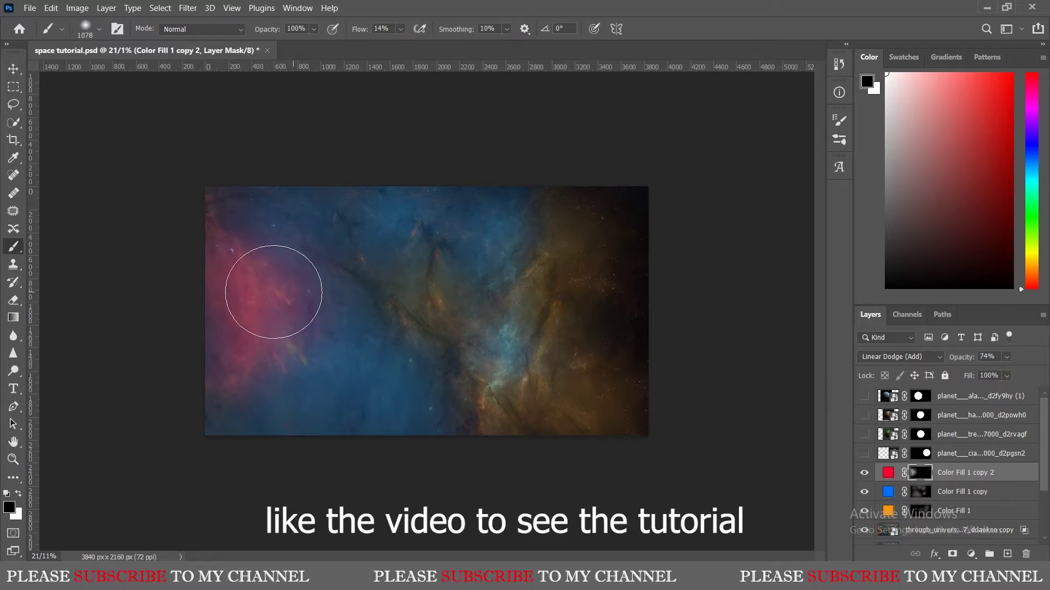
key(ctrl+plus)
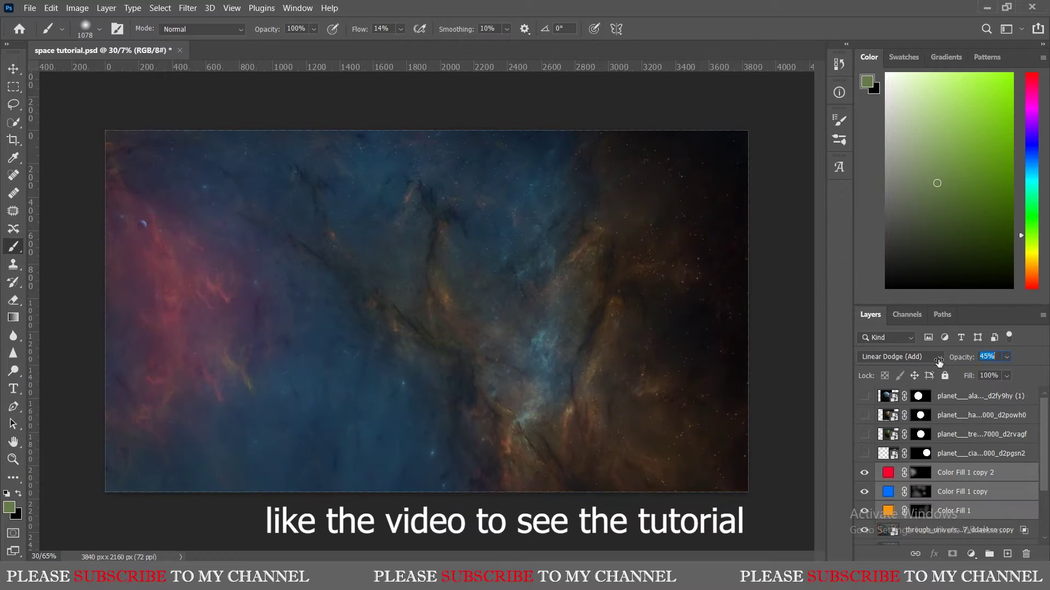
- Lower the fill layers' opacities, setting the blue fill to 52%
drag(957, 362, 1037, 360)
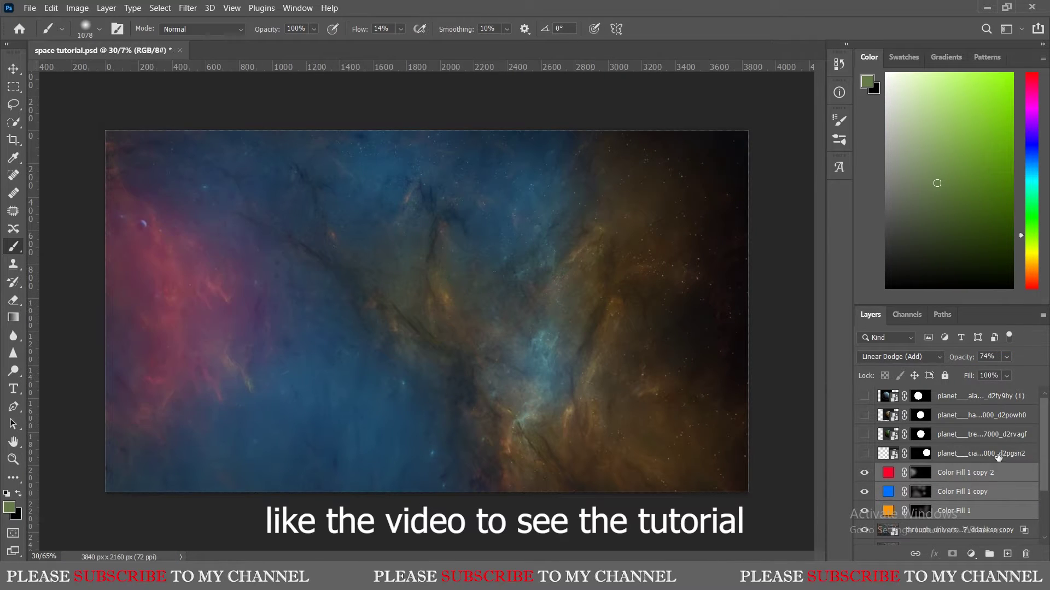
click(979, 473)
key(alt+bracketleft)
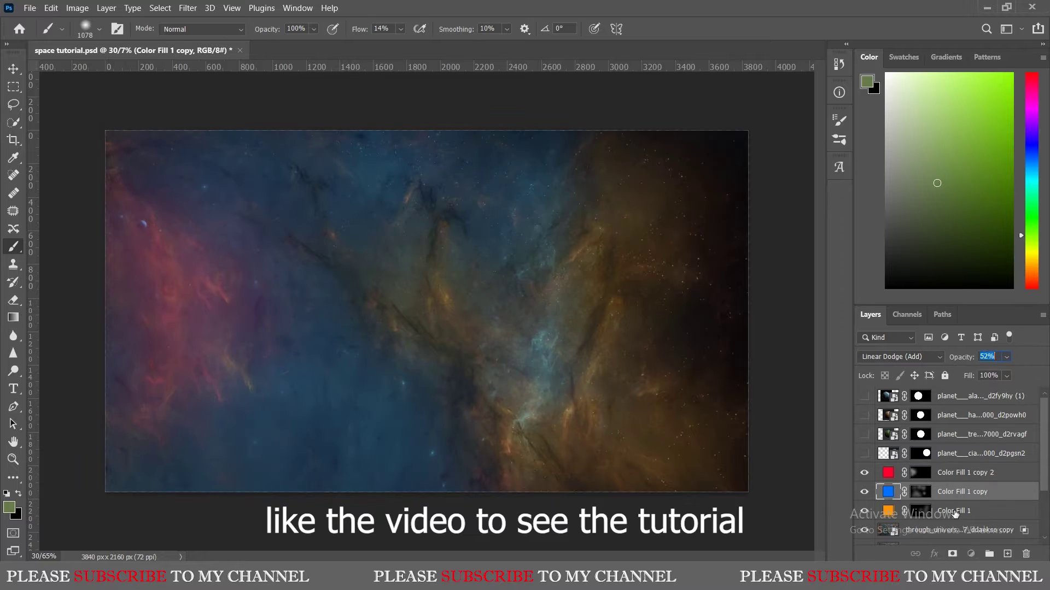
key(alt+bracketleft)
key(alt+bracketleft)
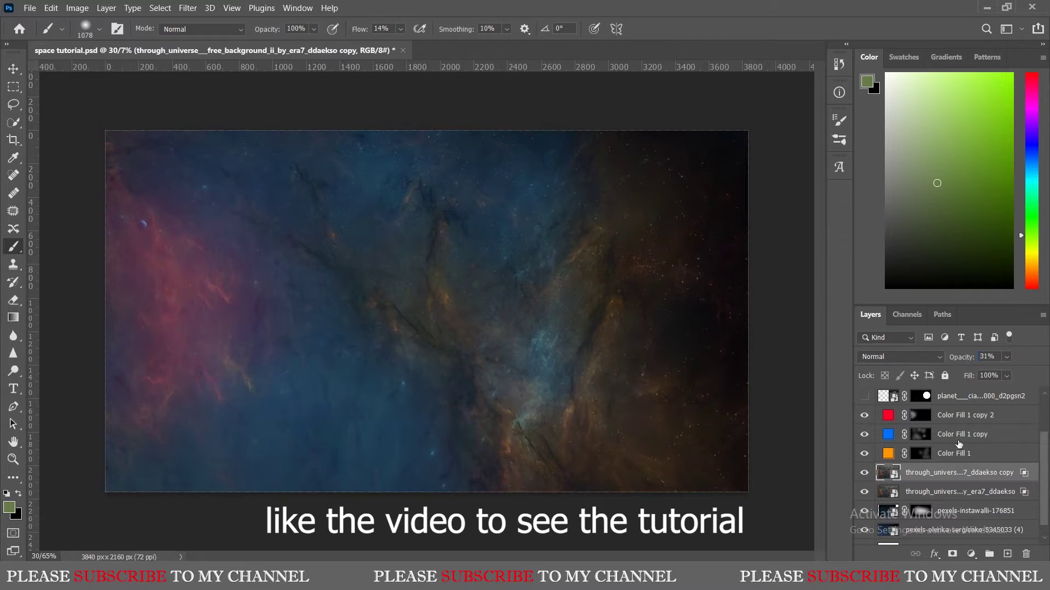
key(alt+bracketleft)
scroll(954, 462, up, 1)
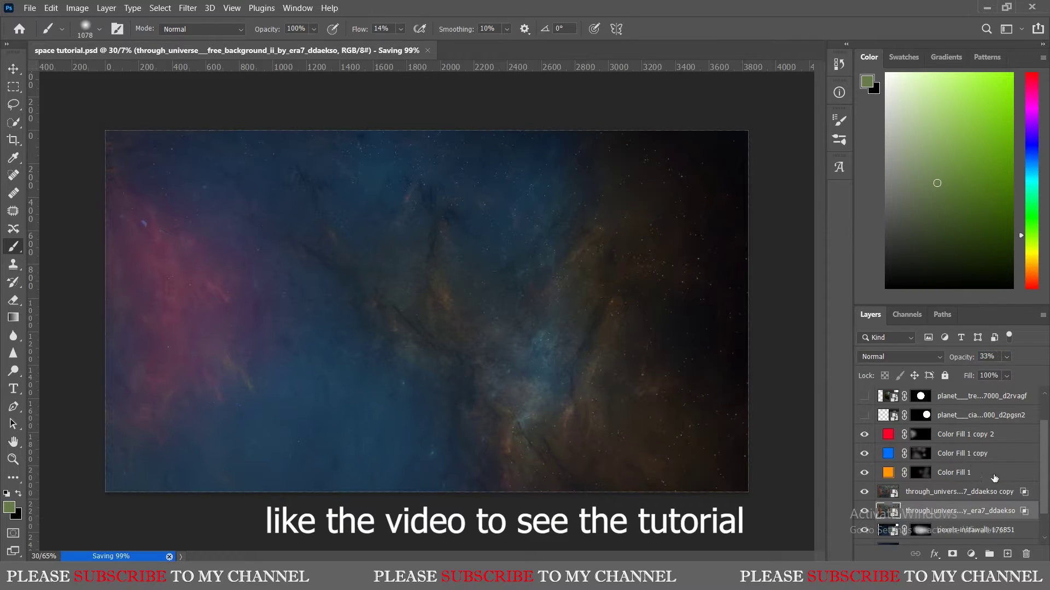
- Add a new blue Solid Color fill in Linear Dodge (Add) with an inverted mask
click(971, 554)
click(902, 312)
click(937, 166)
click(899, 357)
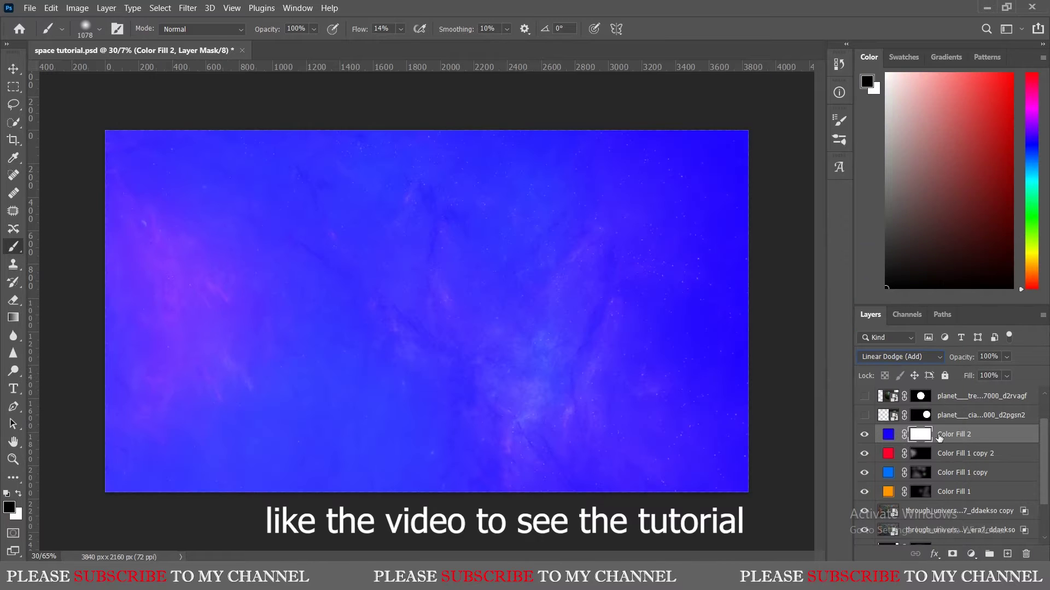
key(ctrl+i)
key(x)
- Lightly paint a faint violet tint into the sky with very low brush flow, and save
scroll(427, 312, down, 2)
drag(365, 30, 358, 30)
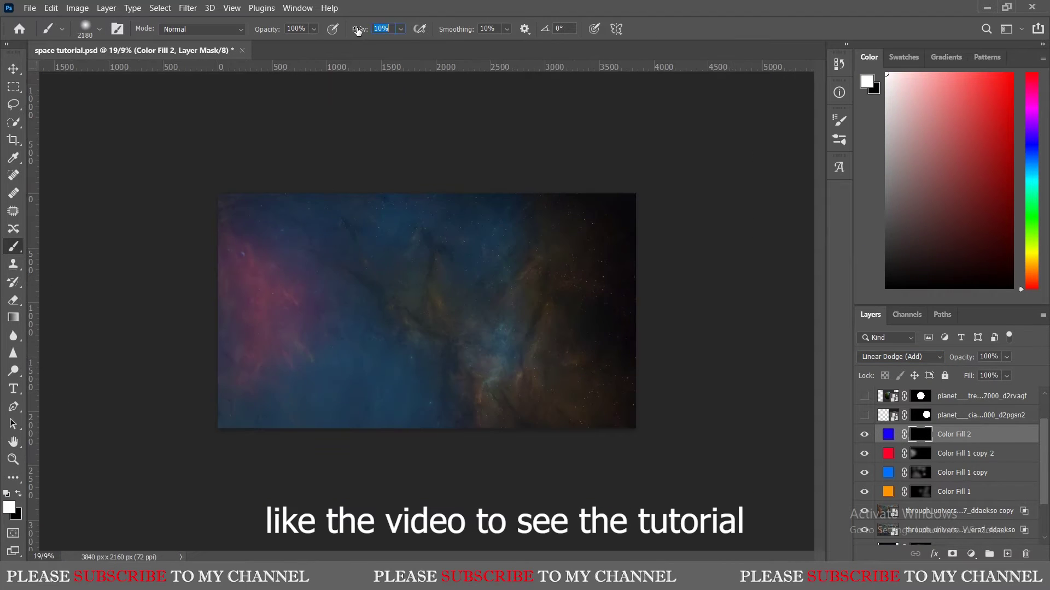
drag(468, 321, 418, 310)
scroll(437, 398, down, 1)
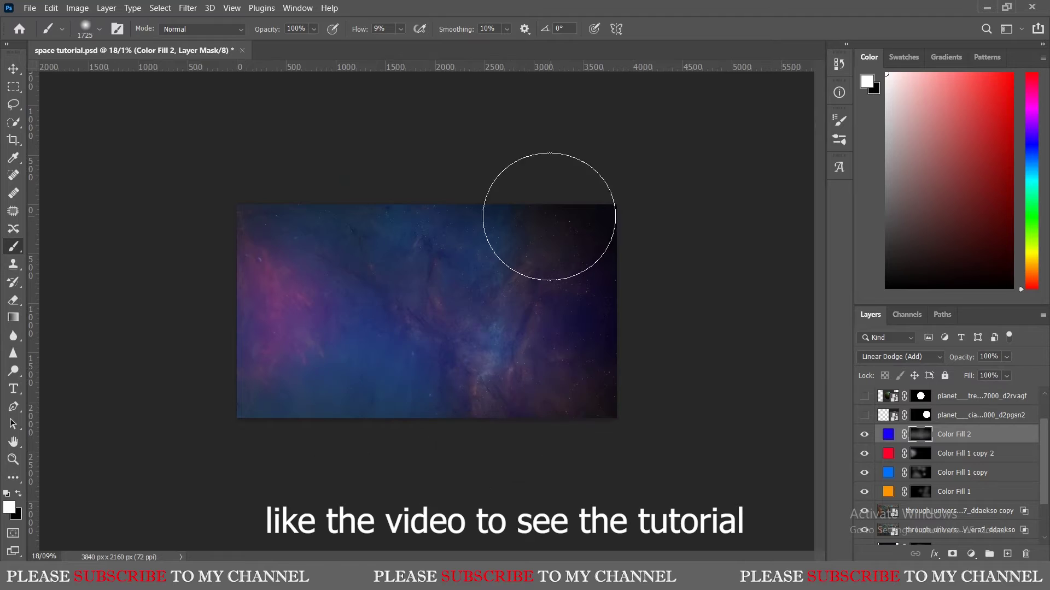
scroll(549, 216, down, 4)
key(ctrl+0)
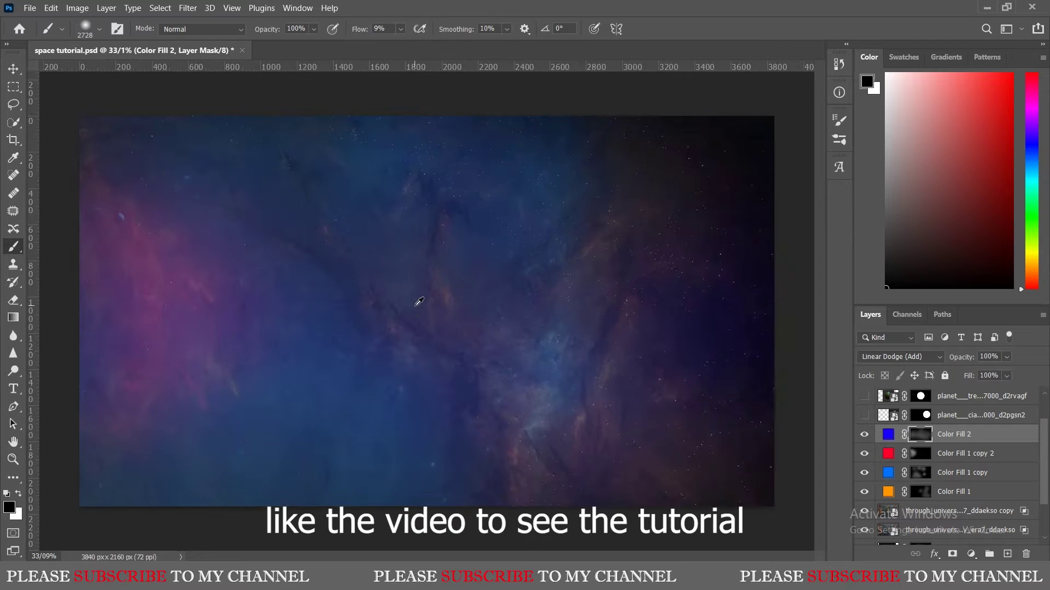
key(ctrl+s)
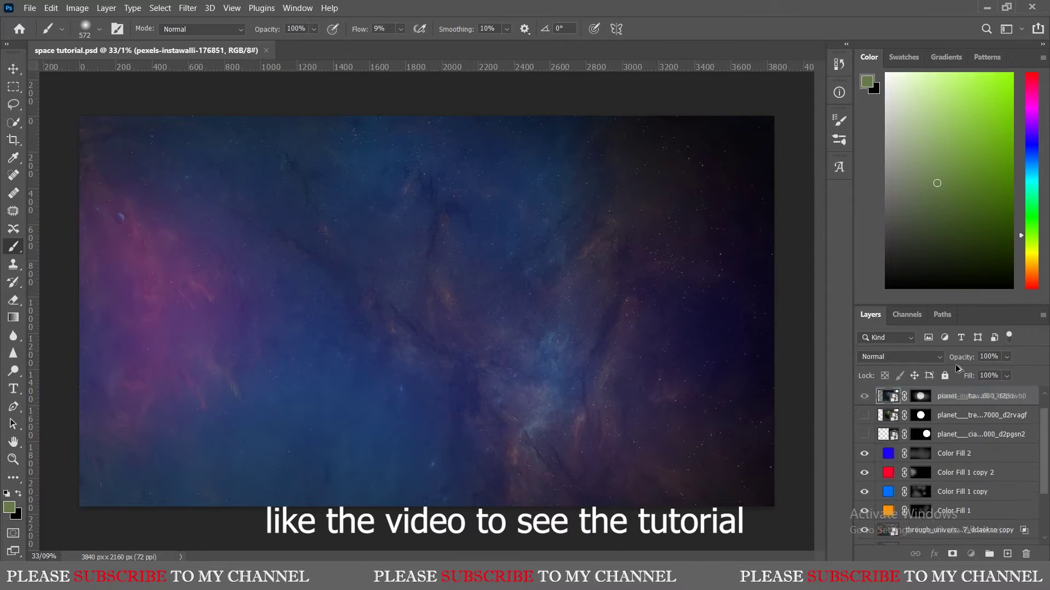
- Enlarge the starfield copy, set it to 46% opacity, and place it below Color Fill 2
drag(962, 511, 962, 465)
right_click(901, 474)
key(Escape)
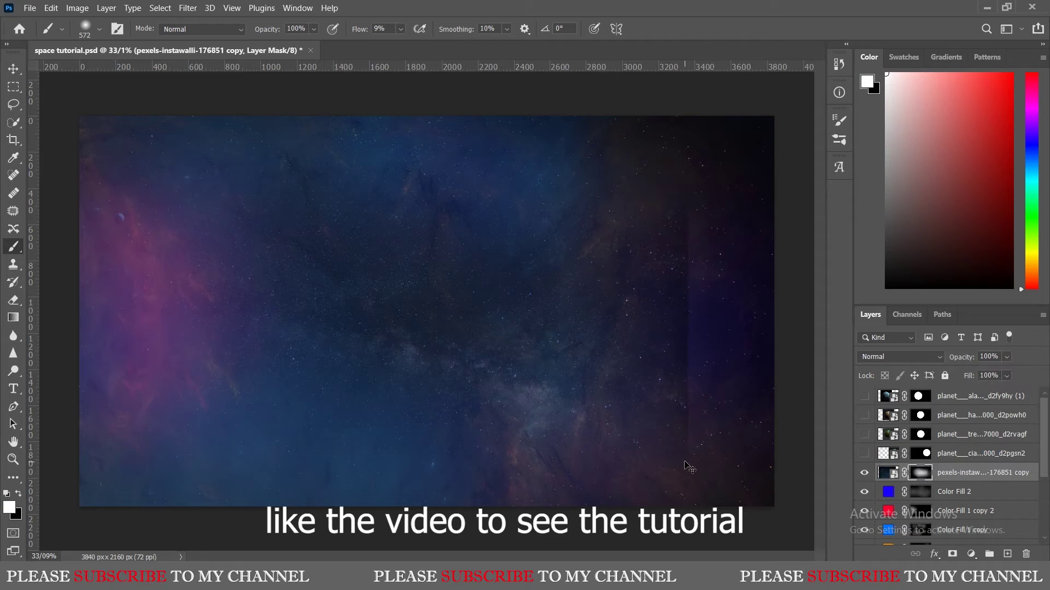
key(ctrl+minus)
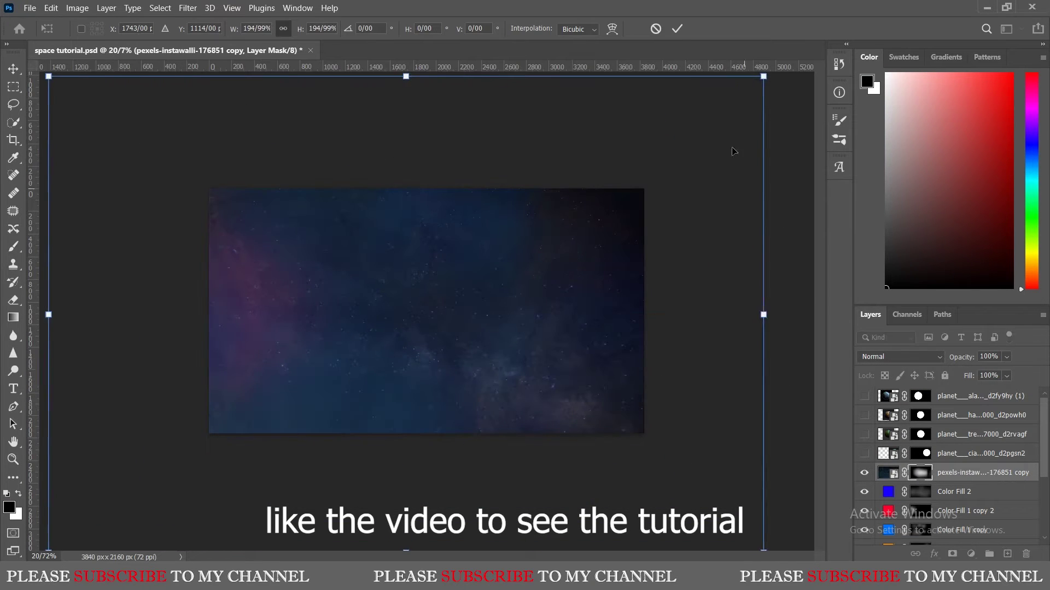
drag(961, 357, 926, 357)
key(ctrl+plus)
key(ctrl+plus)
key(ctrl+s)
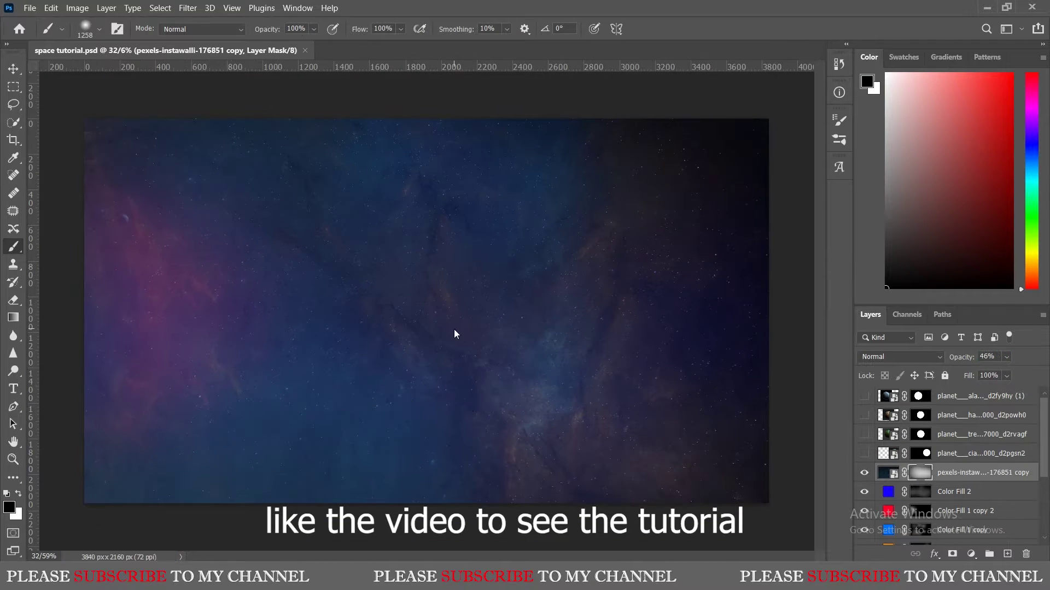
drag(965, 499, 965, 500)
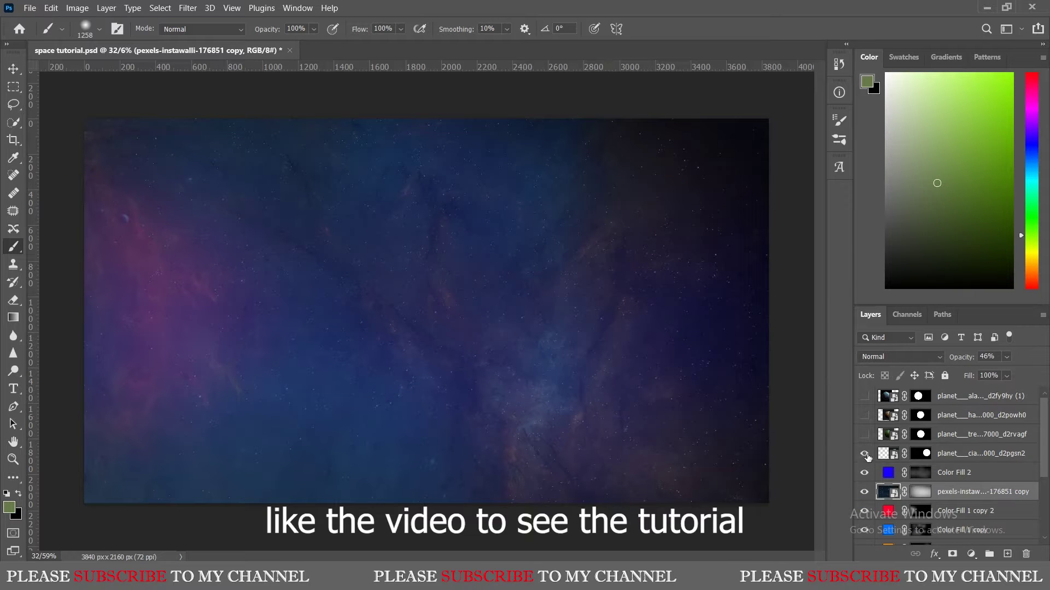
- Show the teal planet, centre it in the image, and shrink it to about 1500 px wide
click(864, 453)
click(962, 453)
key(v)
drag(690, 336, 456, 313)
key(ctrl+t)
drag(621, 122, 544, 176)
- Add a Levels adjustment clipped to the teal planet with white Output Levels at 76
key(Return)
click(971, 554)
click(892, 376)
click(901, 368)
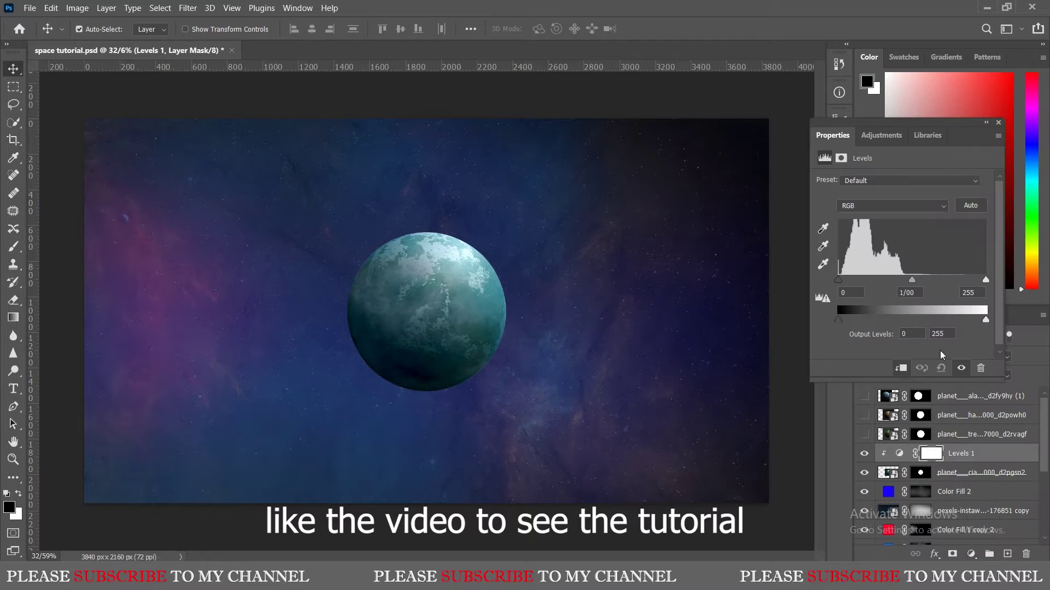
drag(986, 319, 893, 319)
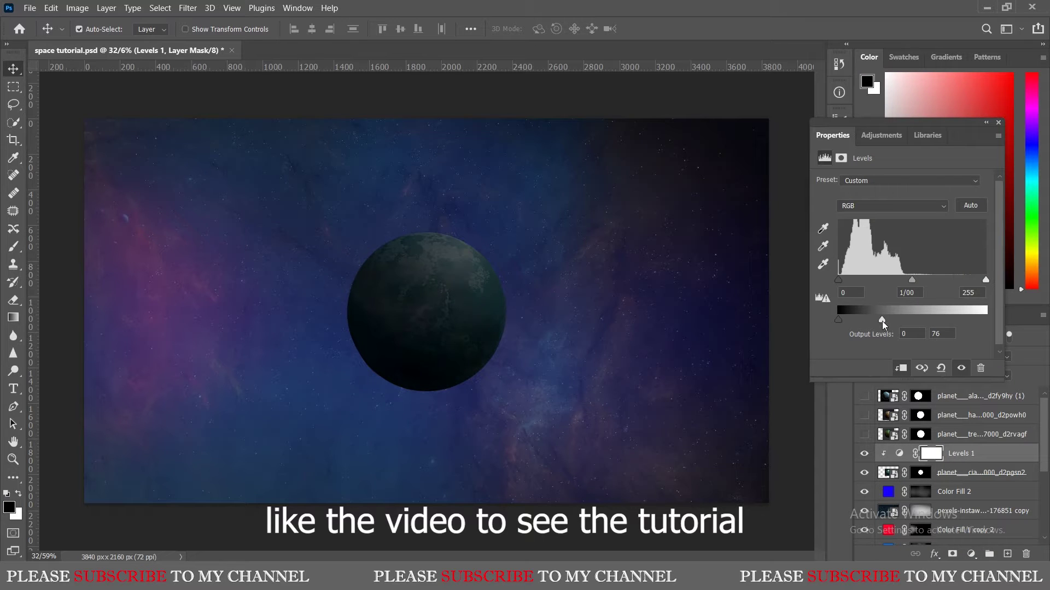
click(999, 123)
key(ctrl+s)
- Paint black on the Levels mask to relight the planet's upper-right rim, then save
scroll(527, 313, up, 3)
key(b)
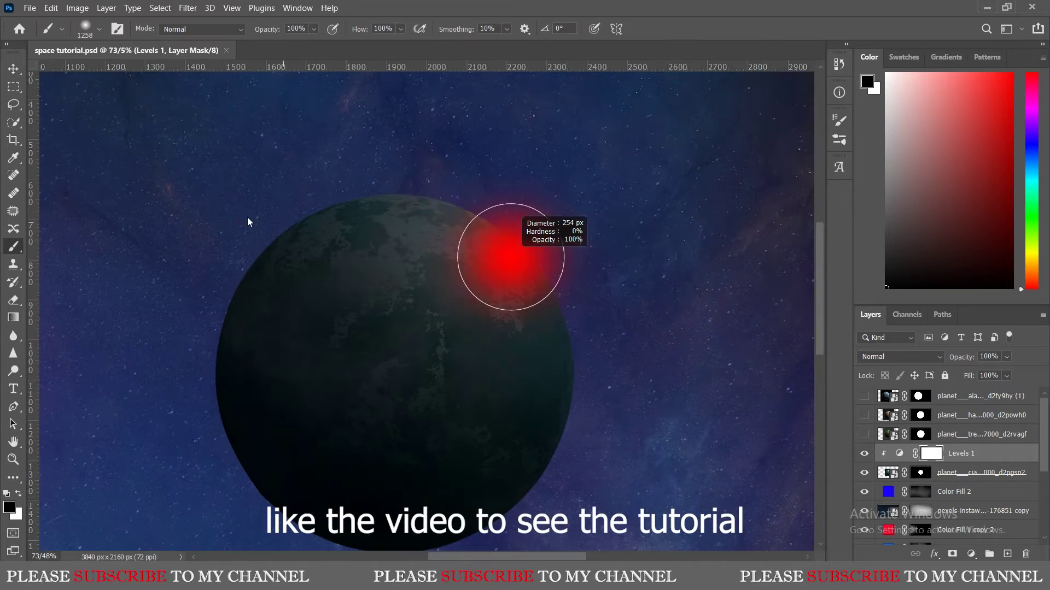
mouse_move(426, 186)
mouse_down()
mouse_move(563, 285)
mouse_move(497, 222)
mouse_up()
scroll(593, 489, down, 2)
key(ctrl+0)
key(bracketright)
key(bracketright)
key(bracketright)
key(ctrl+s)
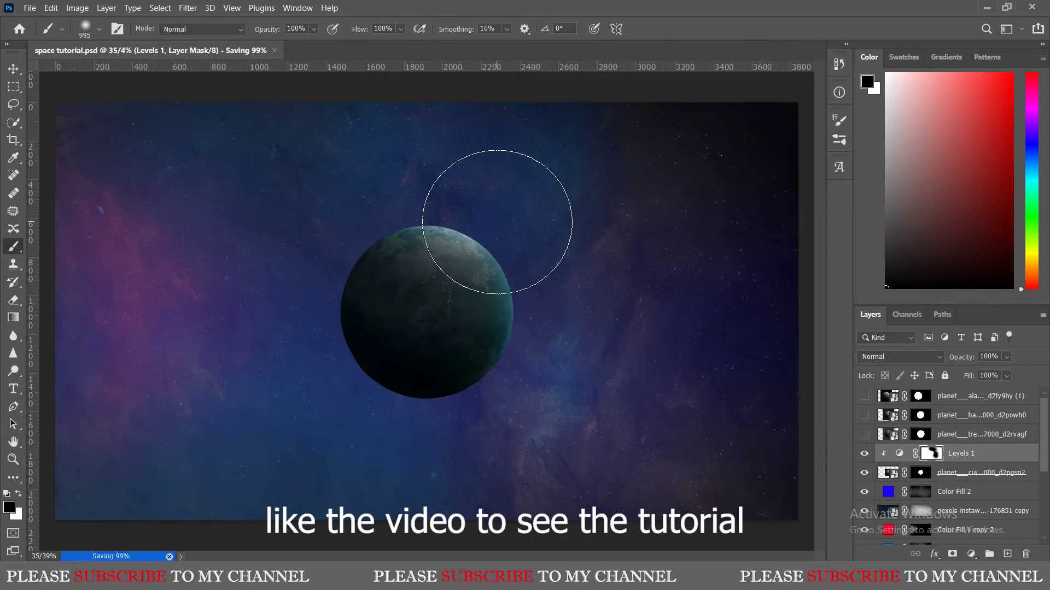
- Add an orange #ff9900 Color Fill layer with its mask inverted to black
click(971, 554)
click(973, 316)
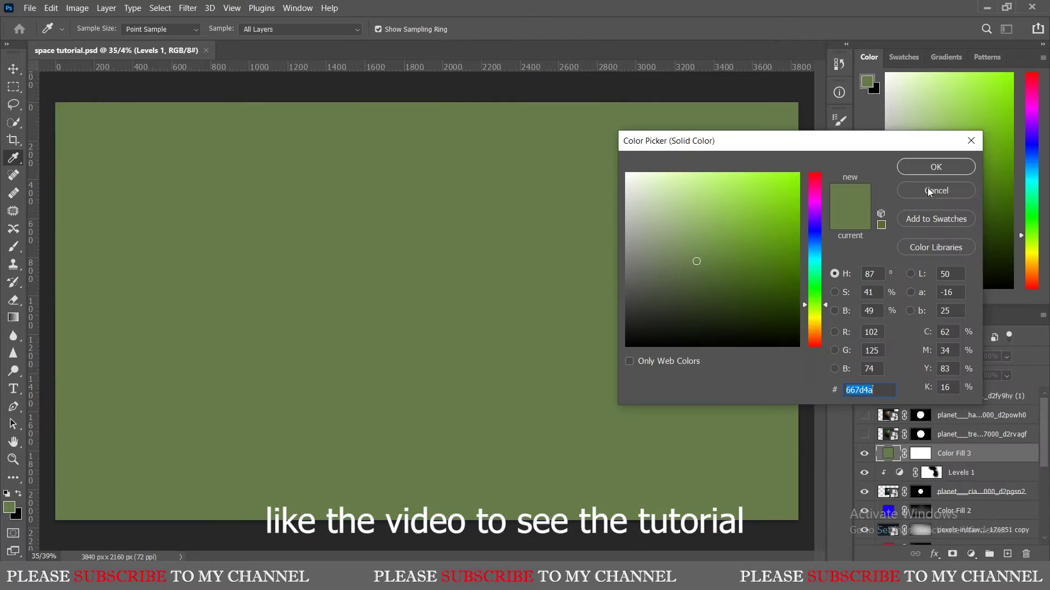
click(817, 339)
text(ff9900)
key(Return)
key(b)
key(ctrl+i)
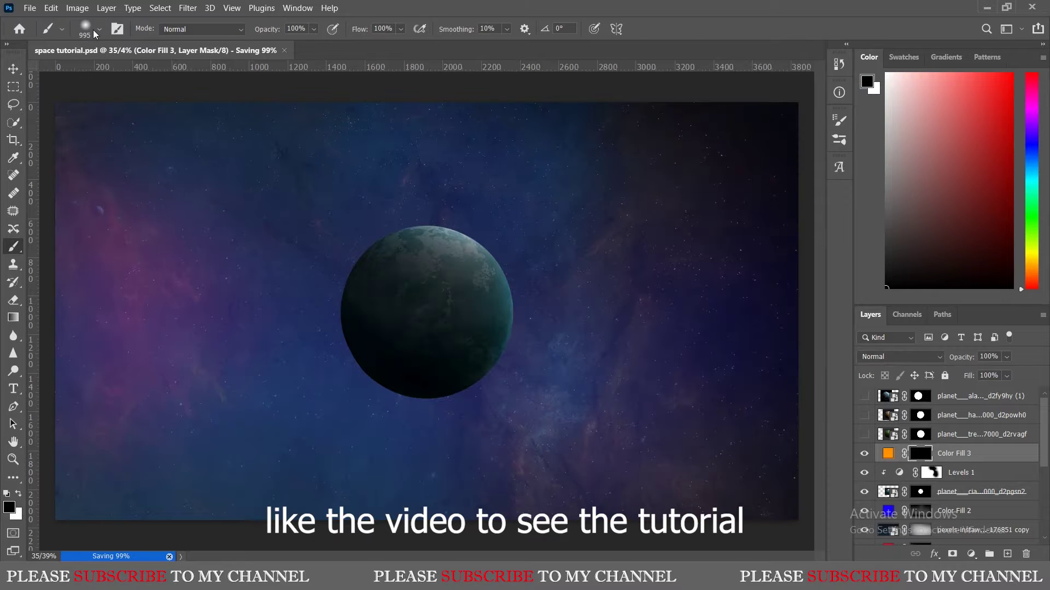
- Stamp a large angled elliptical brush across the planet, then stamp a smaller black one to hollow the ring
click(99, 29)
drag(54, 99, 53, 96)
key(Return)
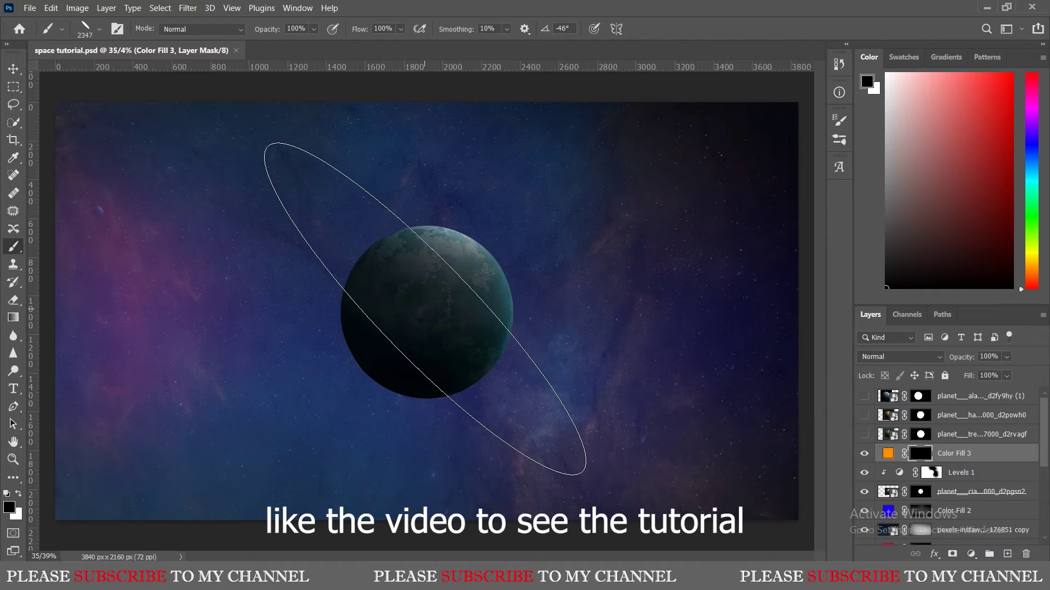
click(423, 307)
drag(457, 376, 359, 396)
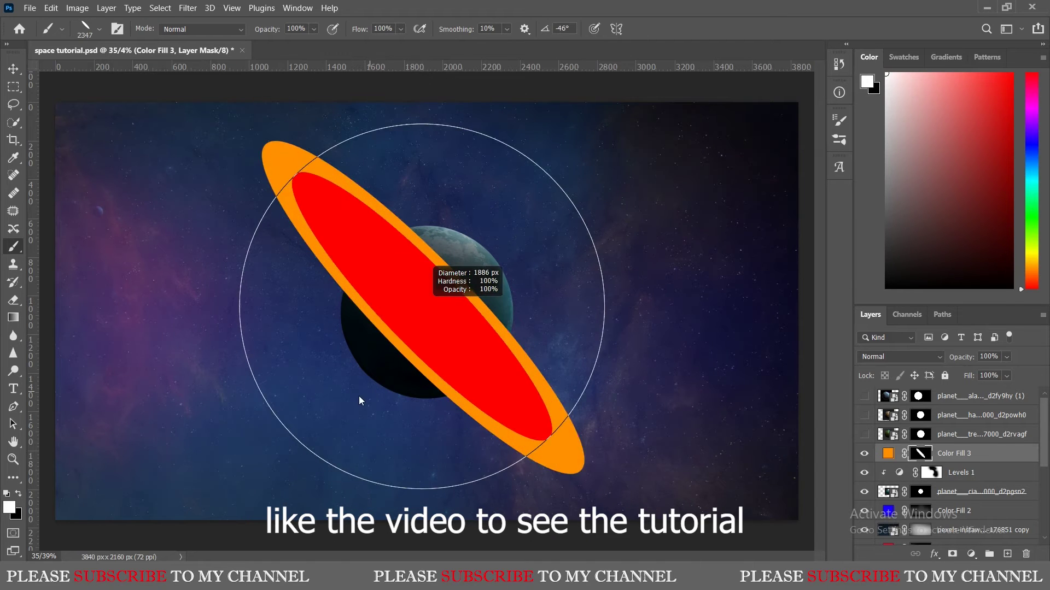
key(x)
click(424, 308)
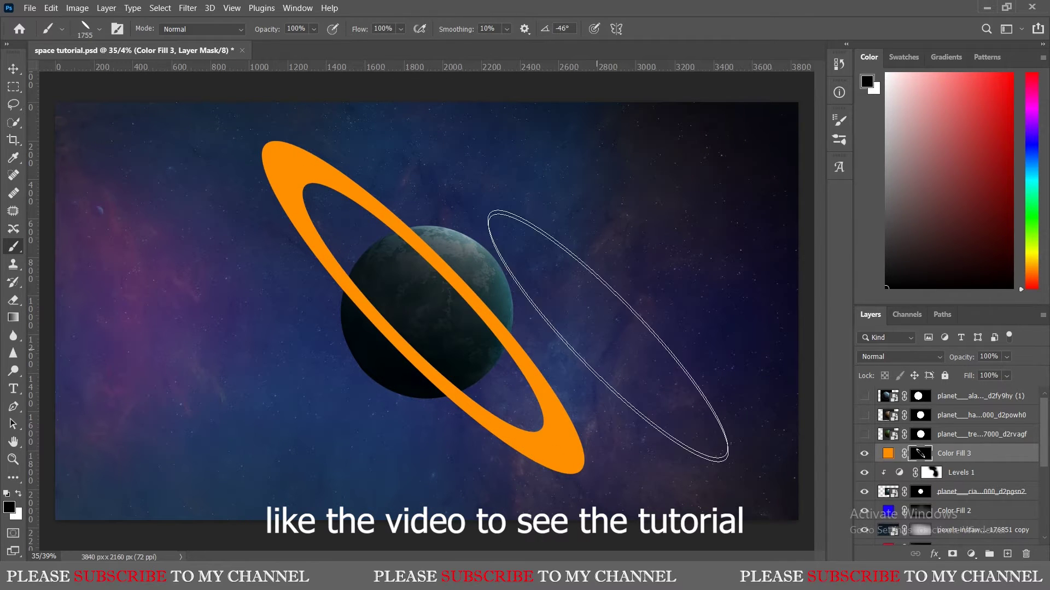
right_click(920, 492)
- Load the planet's outline and mask out the ring where it passes behind the planet
click(963, 405)
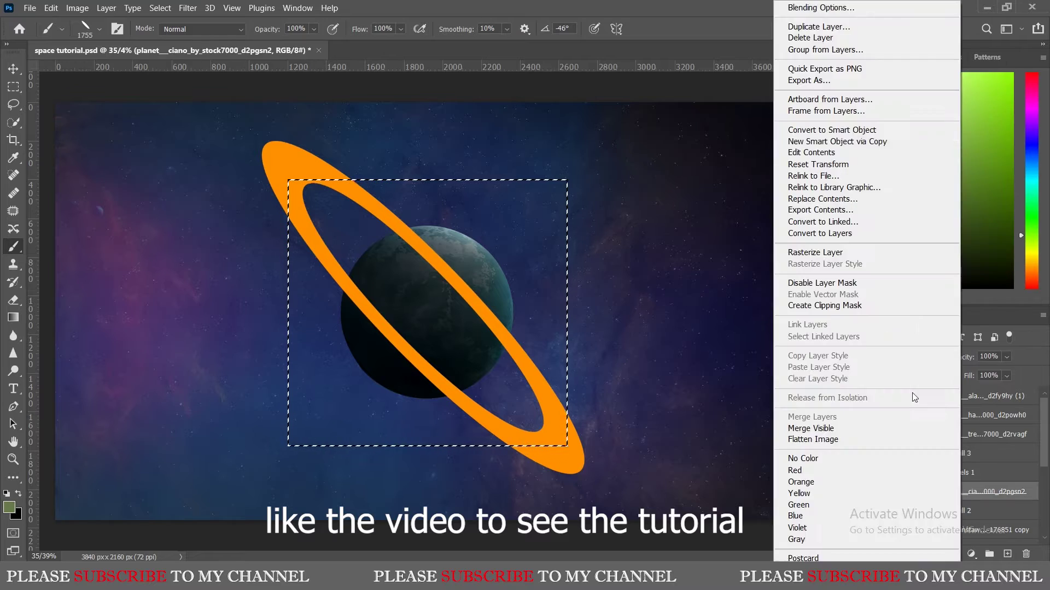
ctrl+click(888, 491)
scroll(471, 282, up, 3)
click(471, 283)
scroll(472, 283, down, 2)
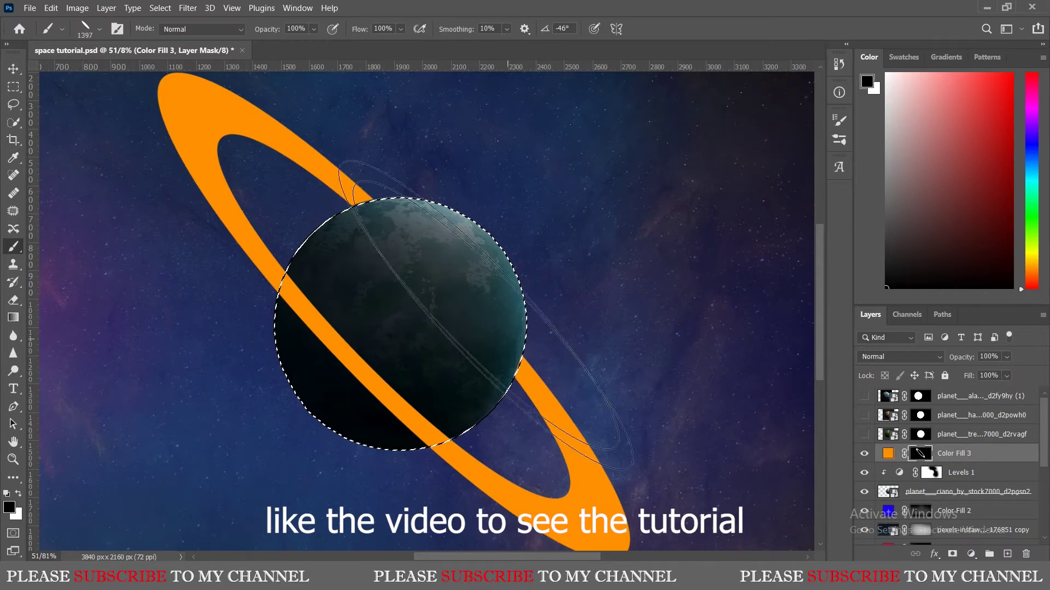
key(ctrl+d)
scroll(543, 283, down, 2)
key(ctrl+s)
scroll(544, 282, up, 1)
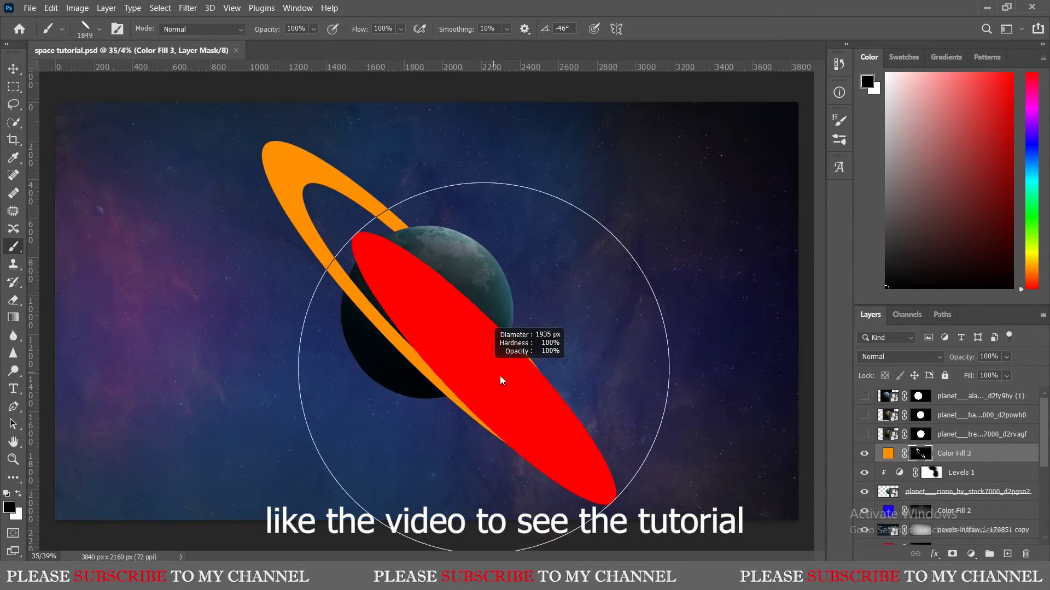
- Paint semi-transparent bands along the ring's inner edge at 10% brush flow
click(432, 316)
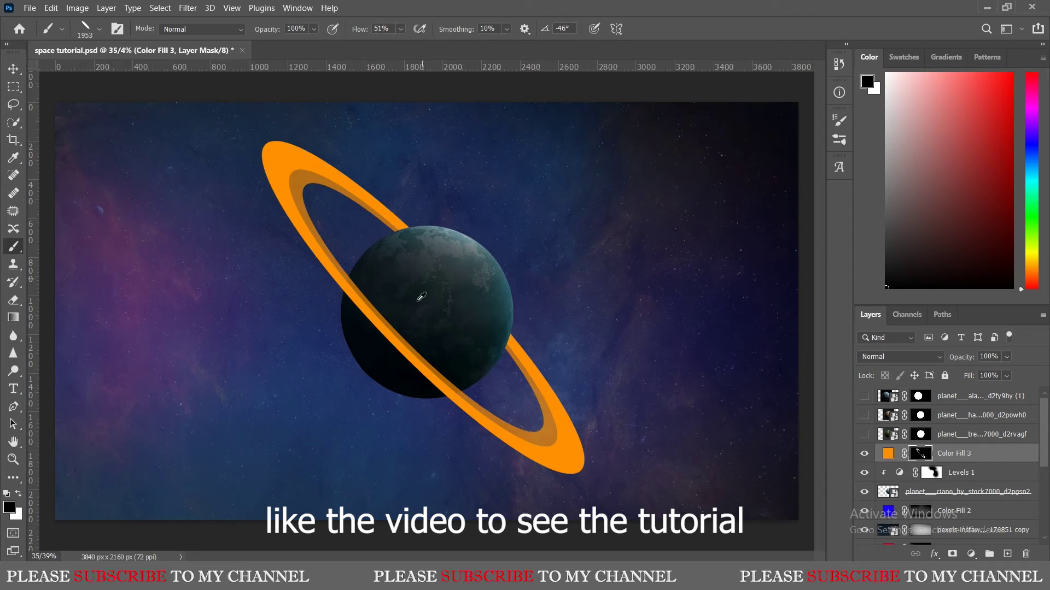
drag(421, 297, 433, 233)
text(10)
key(Return)
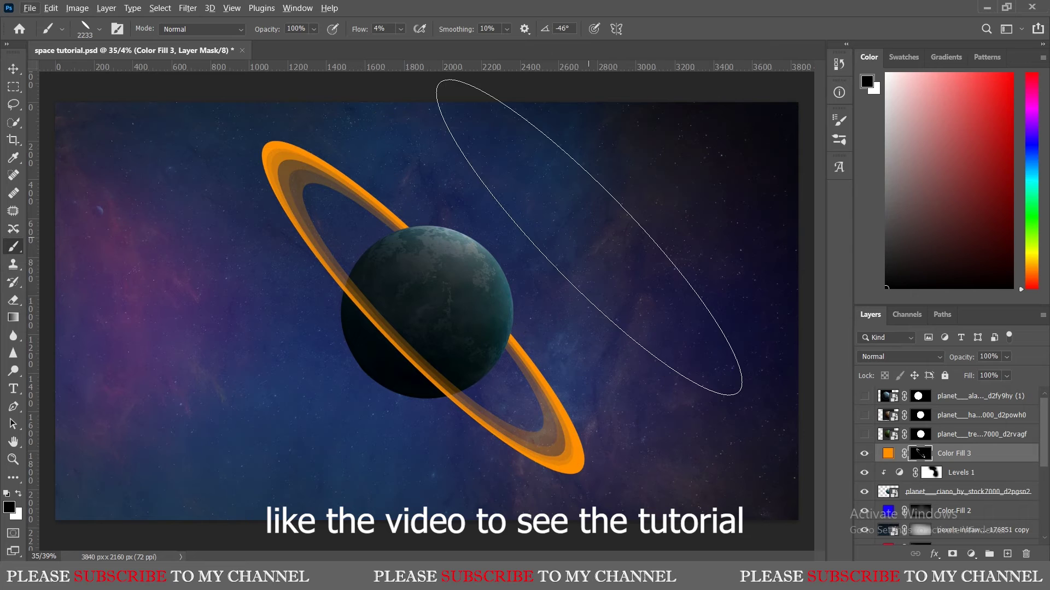
- With a small soft white brush, paint a soft orange glow around the ring and save
click(99, 29)
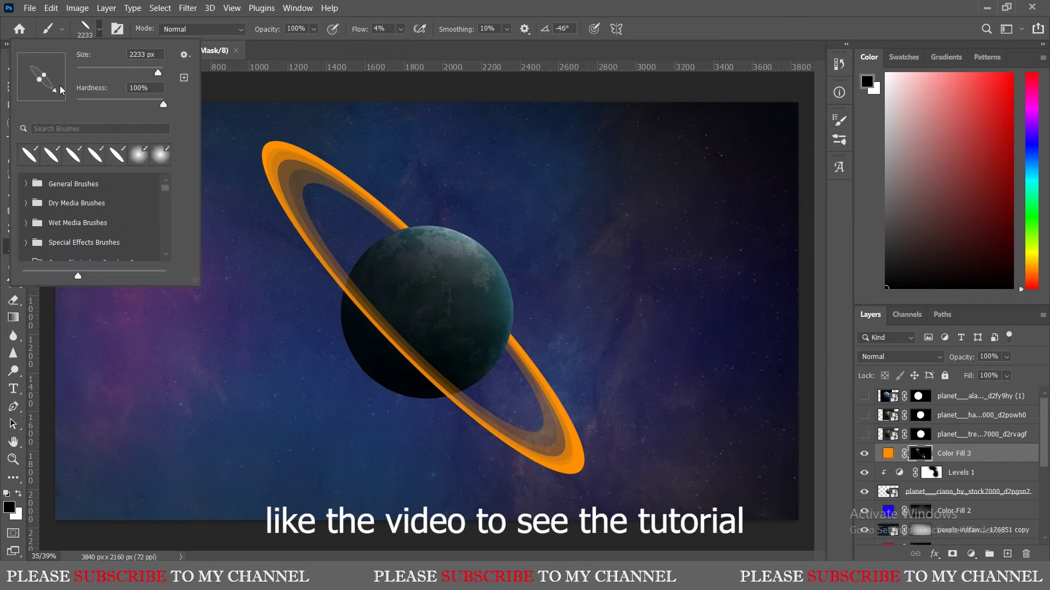
key(Escape)
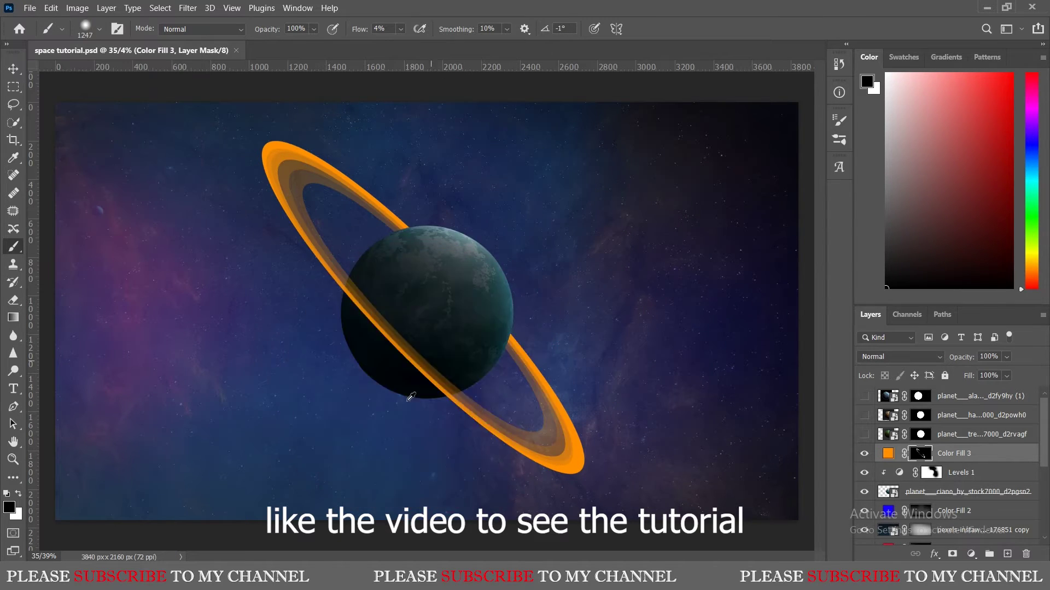
drag(421, 368, 415, 328)
click(888, 454)
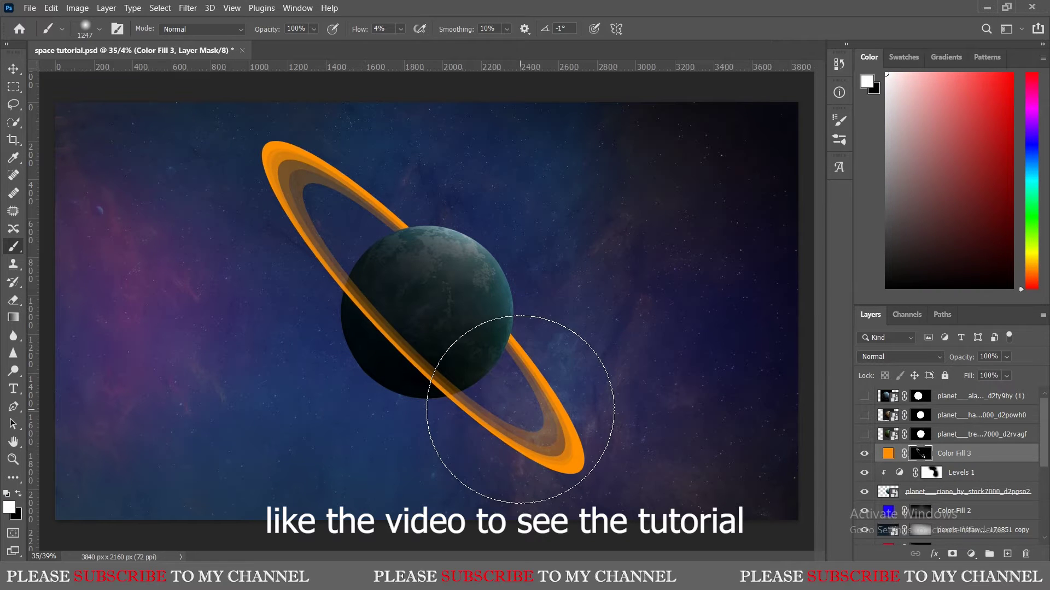
mouse_move(520, 409)
mouse_down()
mouse_move(494, 413)
mouse_move(328, 283)
mouse_move(501, 399)
mouse_up()
scroll(408, 321, down, 3)
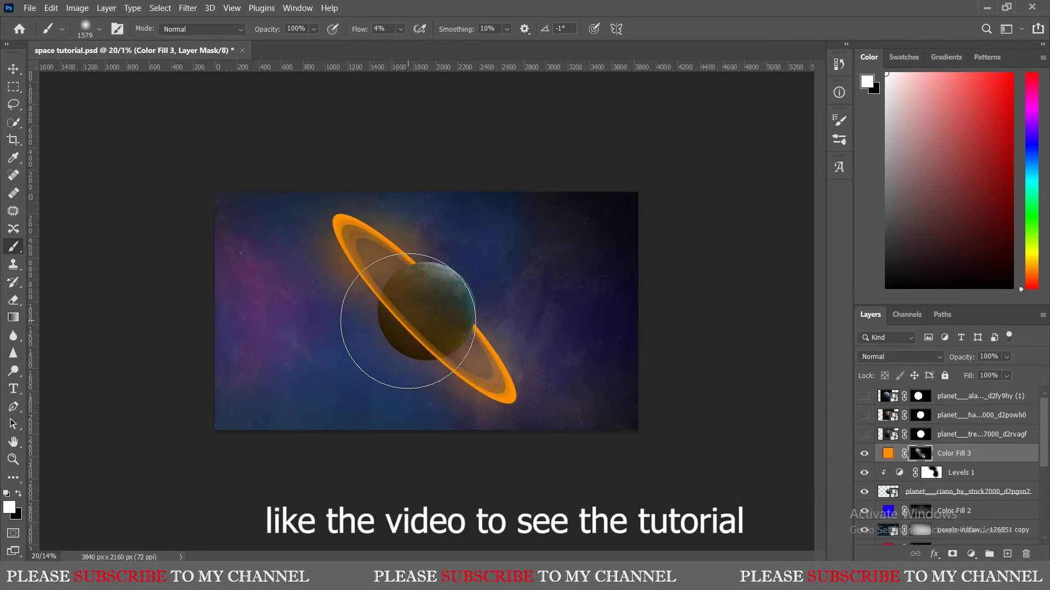
scroll(408, 321, up, 3)
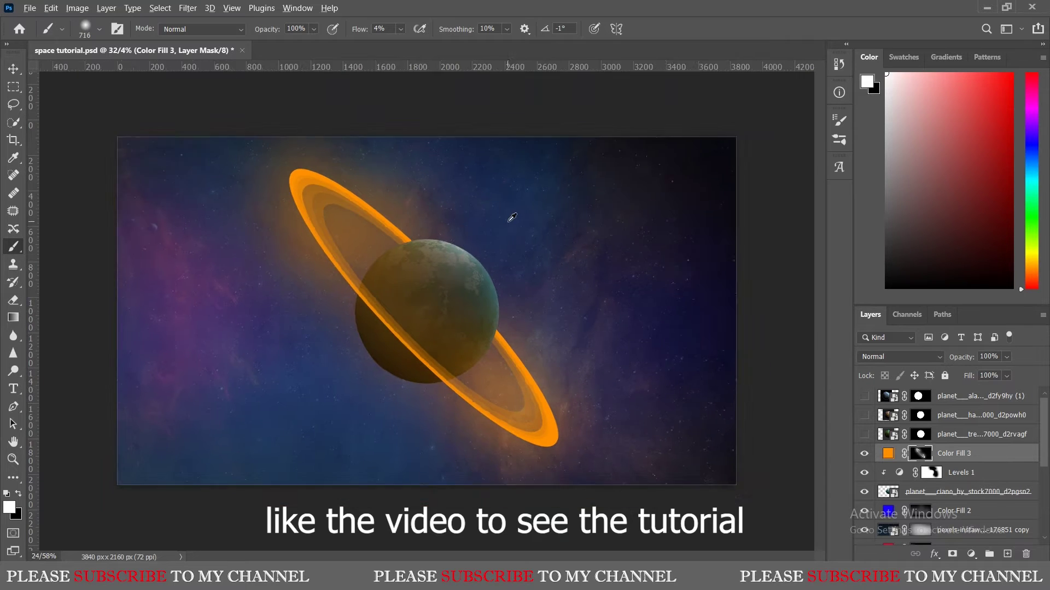
key(ctrl+s)
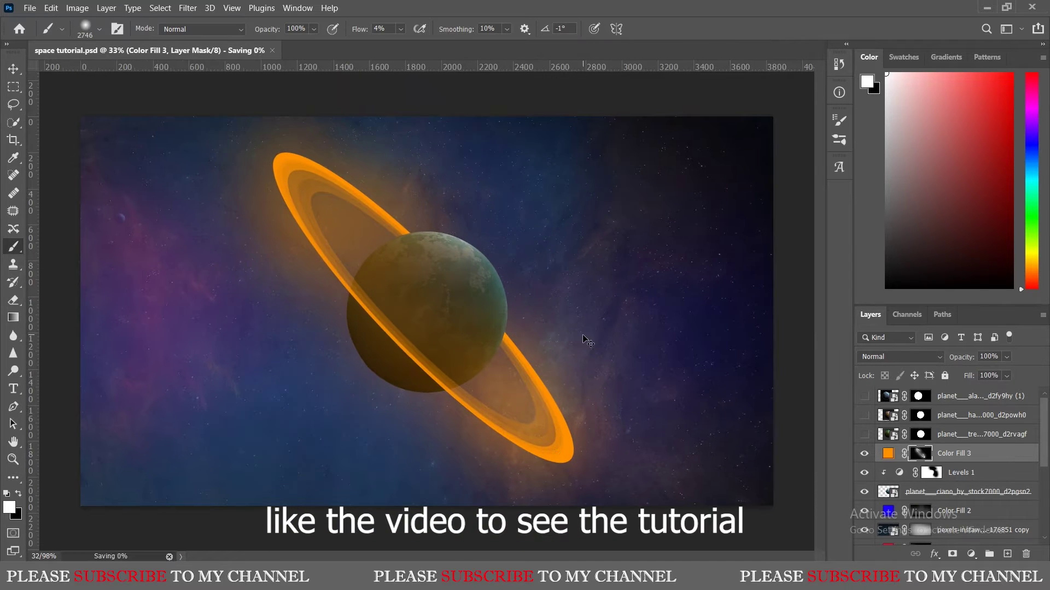
- Show the hidden green planet layer and start transforming it
click(864, 435)
click(982, 434)
key(ctrl+t)
- Scale the green planet down and move it into the bottom-left corner
mouse_move(273, 385)
mouse_down()
mouse_move(247, 463)
mouse_move(209, 454)
mouse_move(206, 476)
mouse_up()
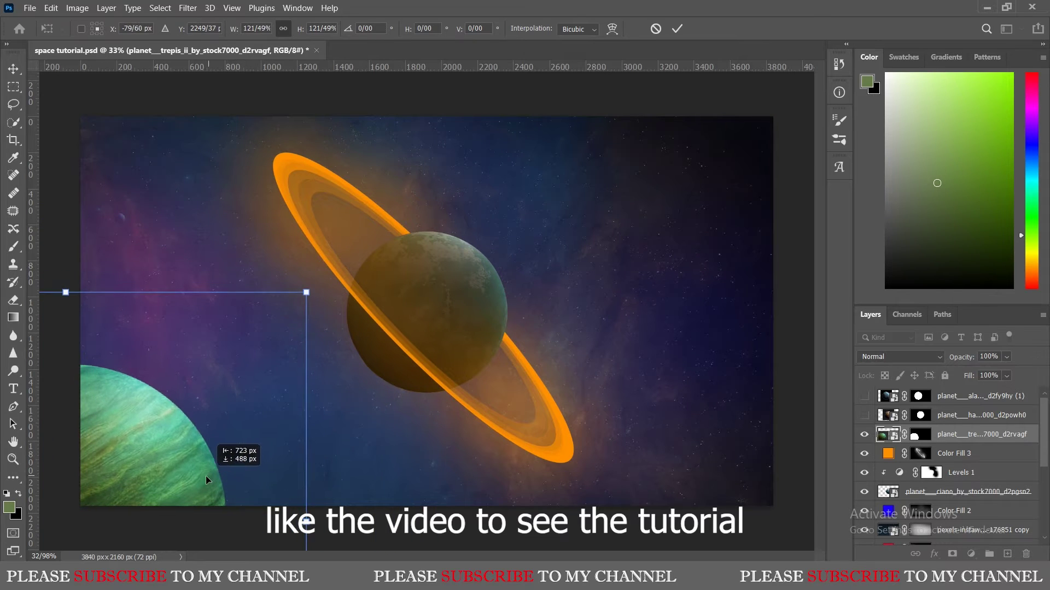
key(Return)
key(b)
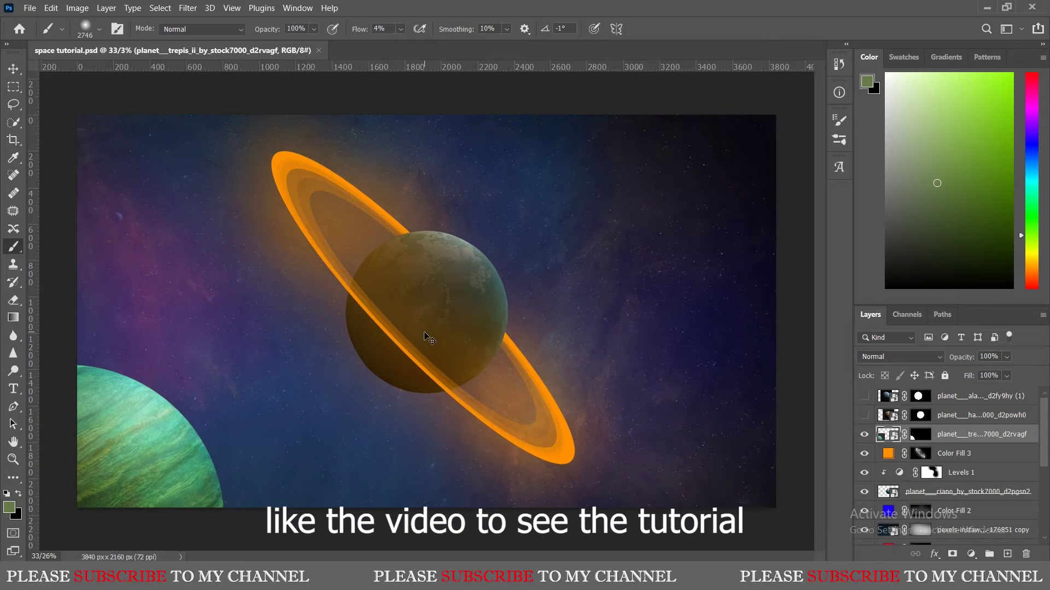
scroll(425, 333, down, 1)
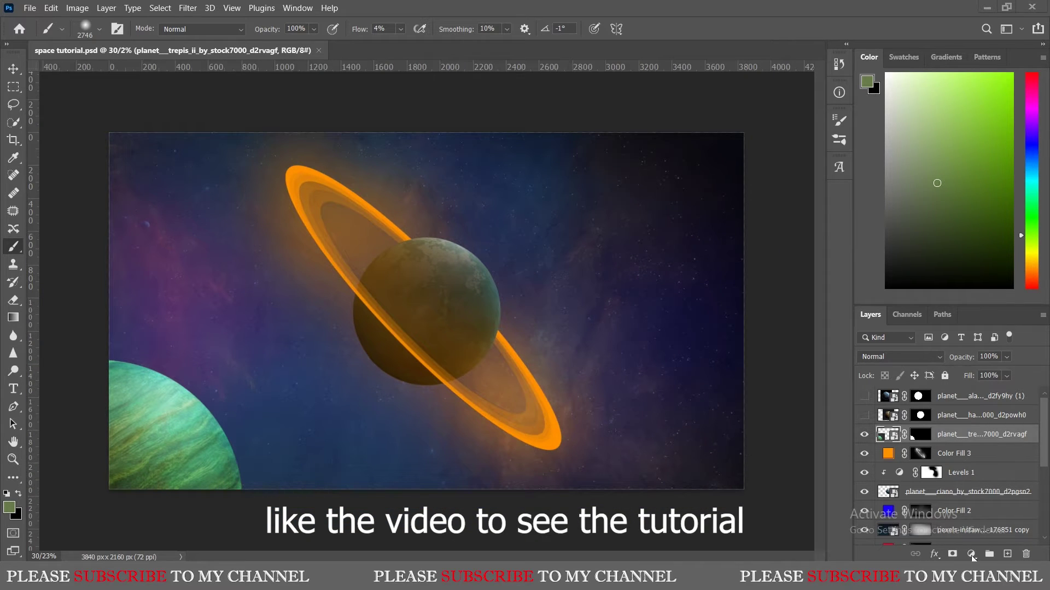
- Add a Levels adjustment darkening the green planet and set a black brush at 21% flow
click(971, 556)
click(962, 368)
drag(1001, 328, 941, 328)
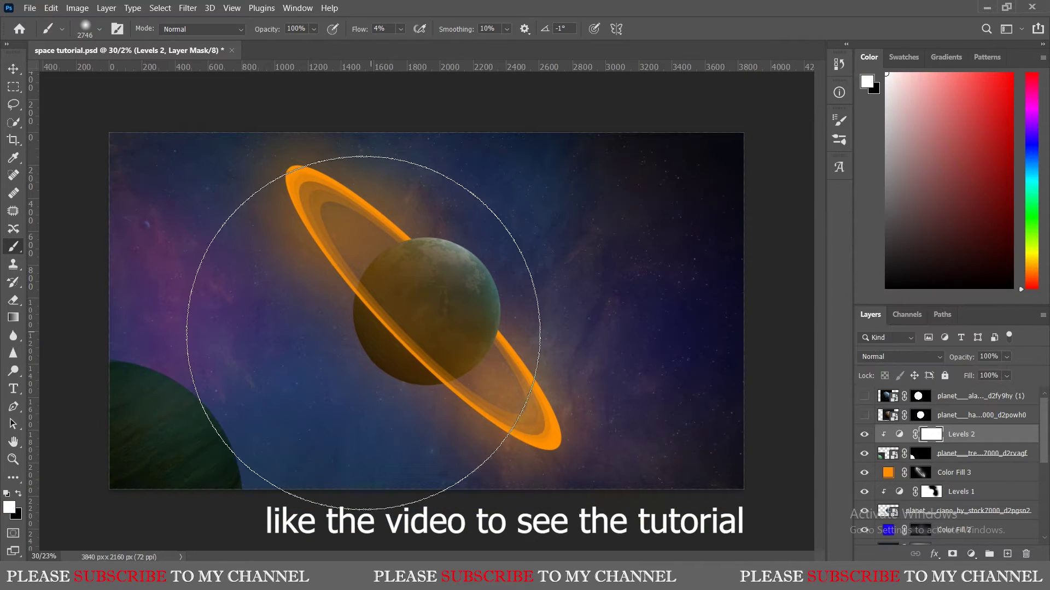
scroll(132, 427, up, 4)
key(x)
key(shift+2)
key(shift+1)
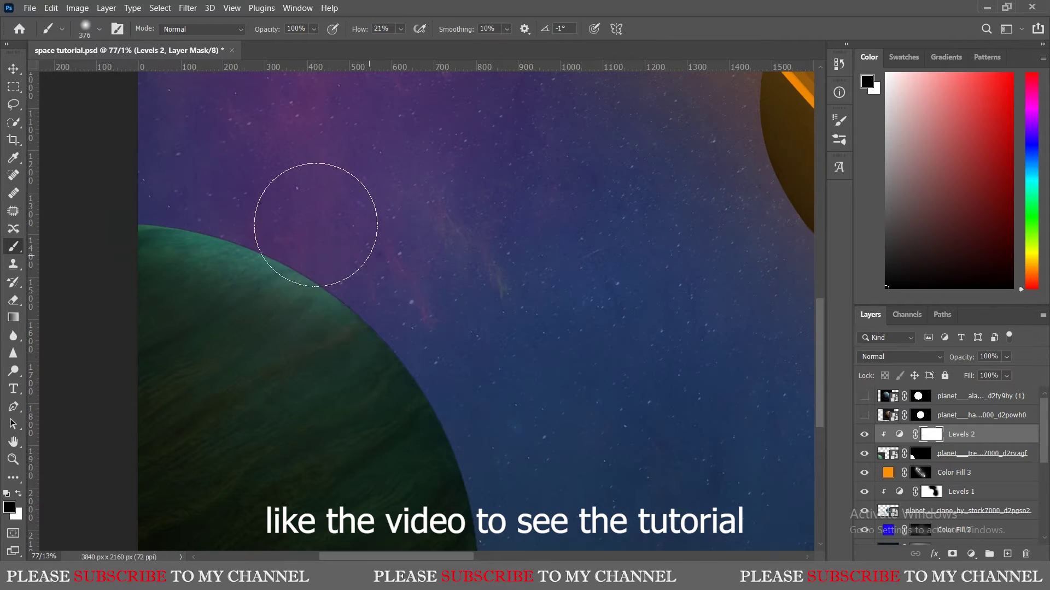
scroll(372, 273, down, 3)
scroll(410, 199, down, 2)
scroll(267, 348, down, 1)
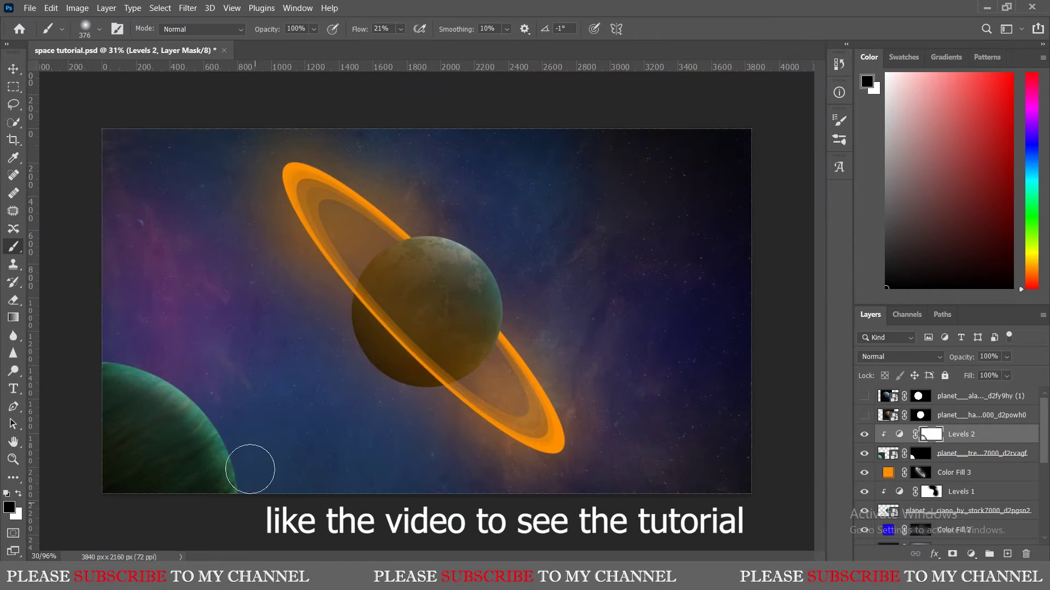
key(ctrl+s)
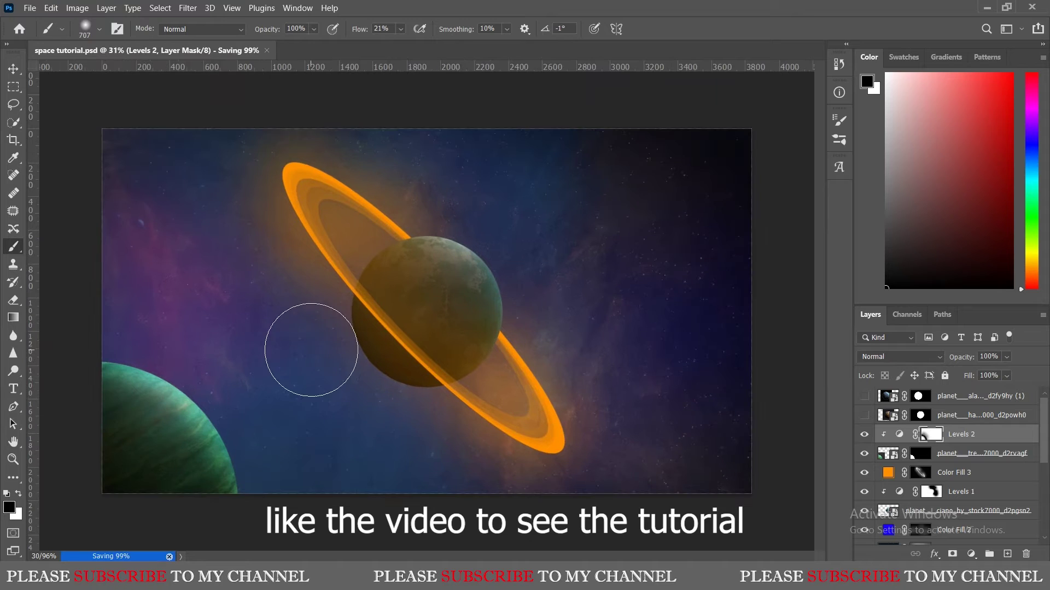
- Add an Exposure adjustment above the green planet with its mask inverted
click(971, 554)
click(979, 397)
key(ctrl+i)
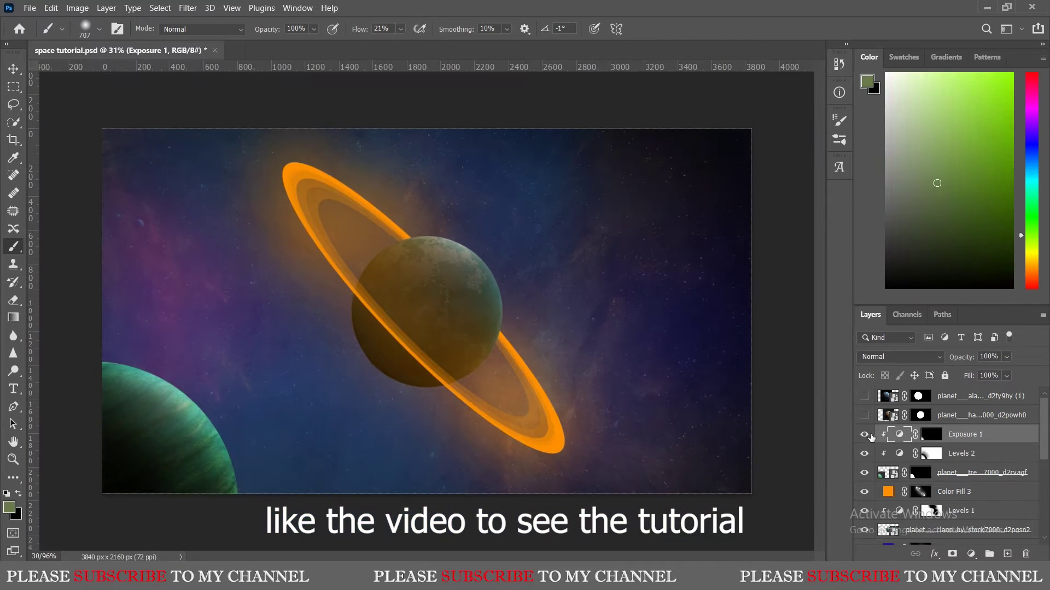
- Shade the green planet's lower-left and add Hue/Saturation raising its saturation and lightness
click(115, 475)
key(ctrl+s)
click(971, 554)
click(962, 488)
mouse_move(861, 260)
mouse_down()
mouse_move(897, 264)
mouse_move(920, 288)
mouse_up()
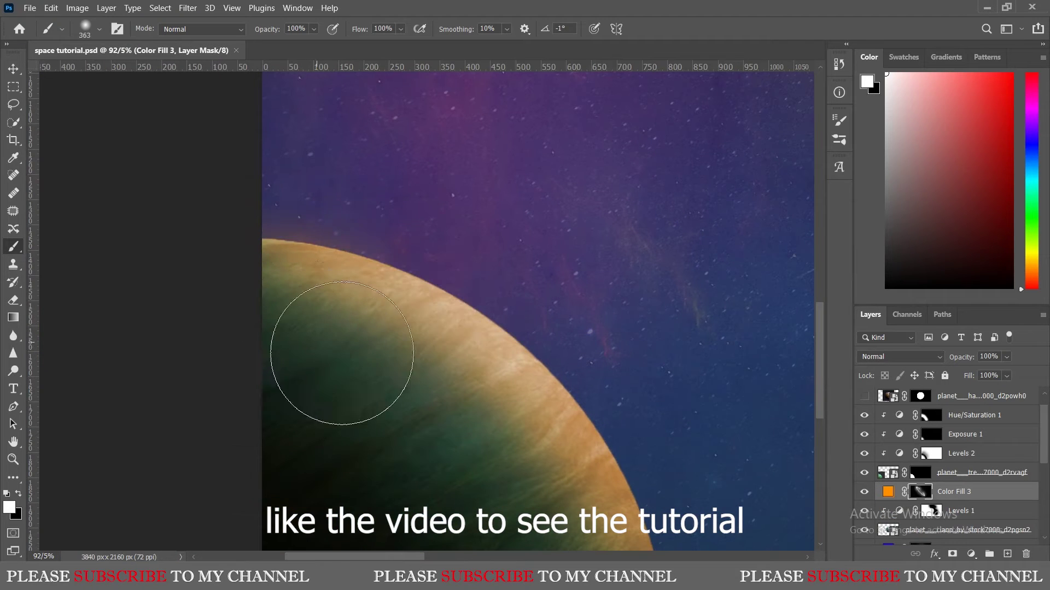
- Pan around the green planet, fit the image in view and set the paint colour to white
drag(544, 525, 406, 352)
drag(285, 189, 407, 252)
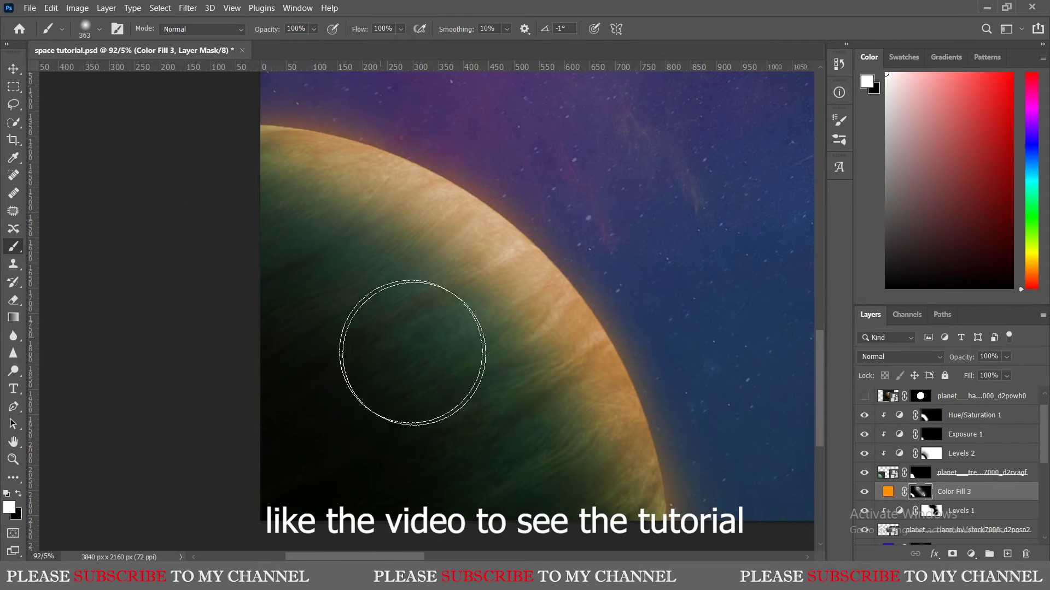
key(ctrl+0)
key(x)
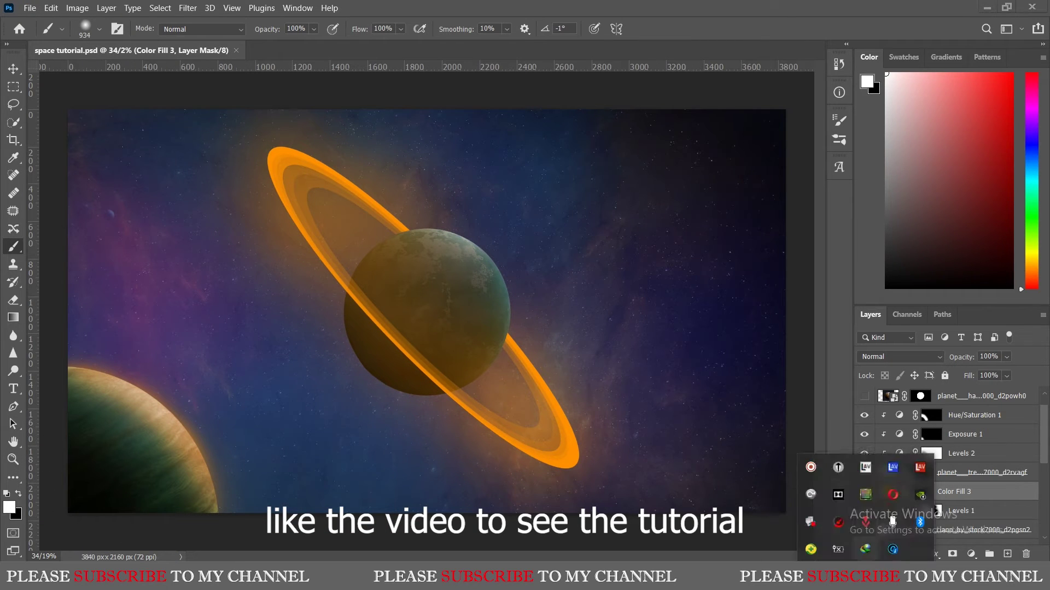
scroll(925, 452, down, 5)
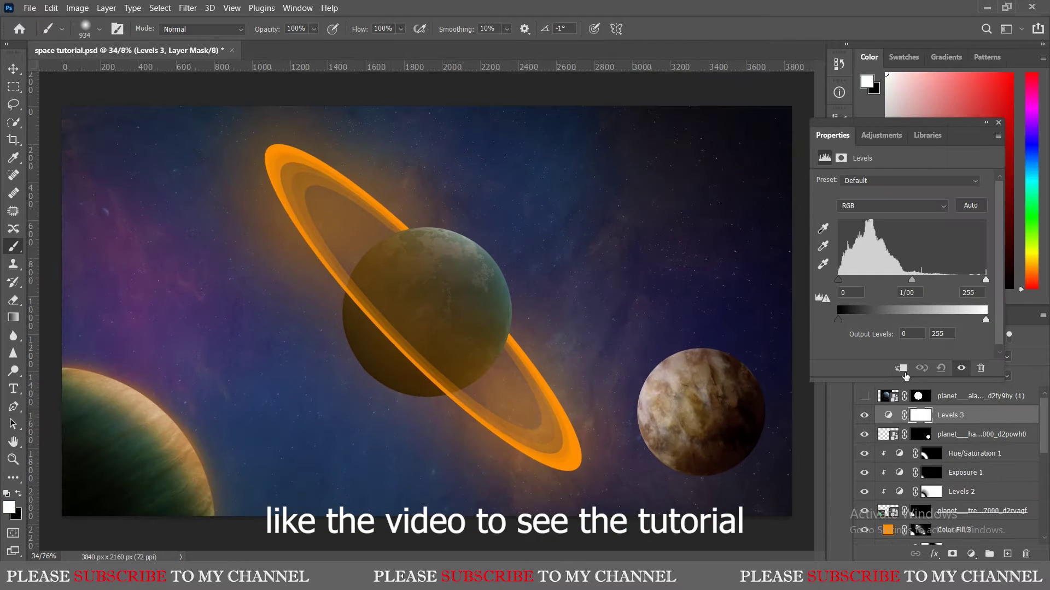
- Lower the Levels 3 highlights to darken the brown planet and save
drag(930, 320, 894, 324)
click(998, 123)
scroll(679, 426, up, 3)
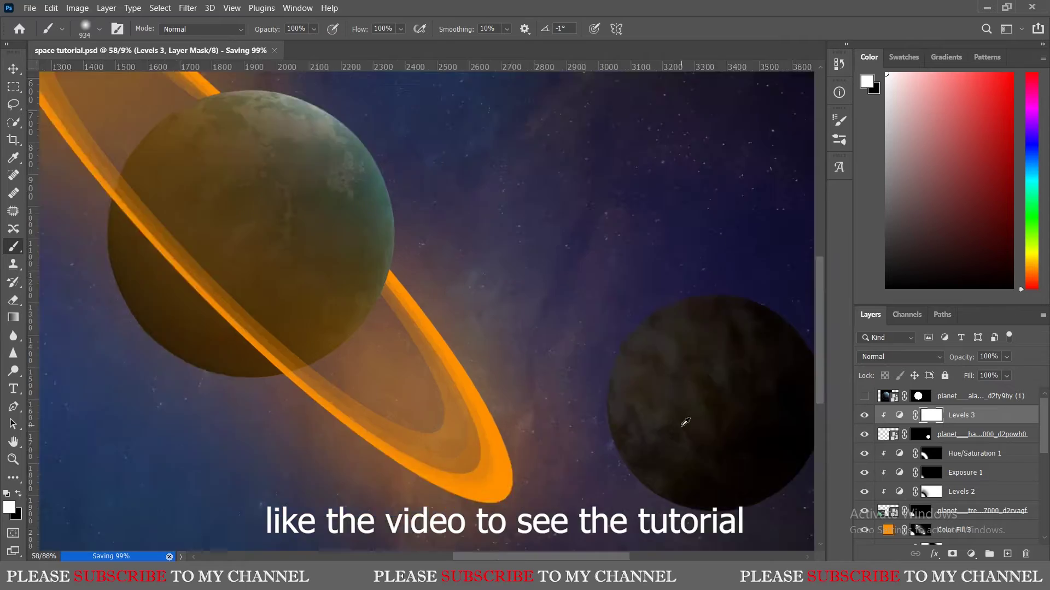
scroll(679, 427, up, 2)
key(x)
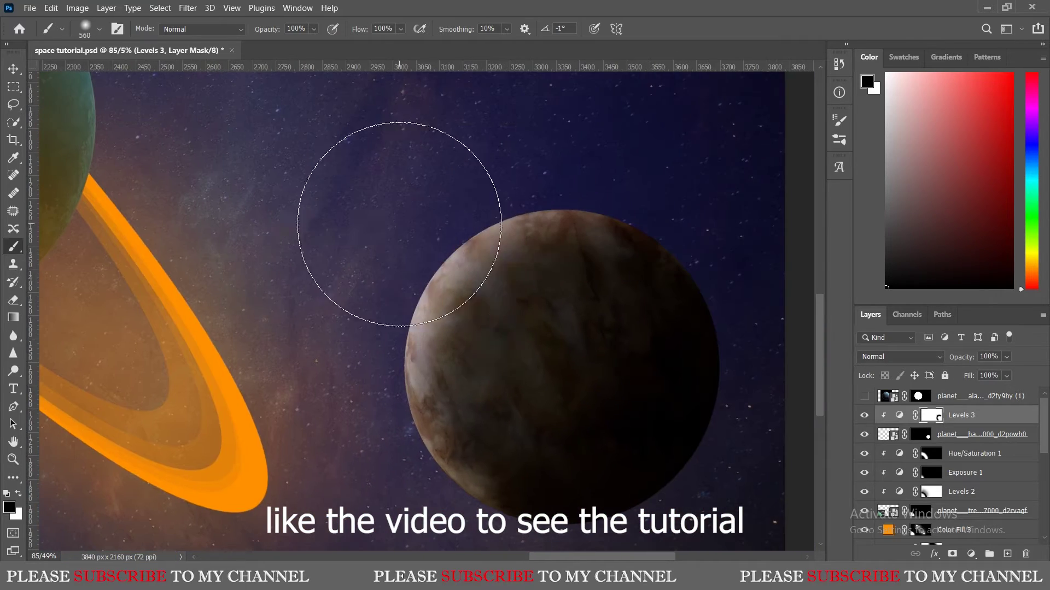
key(ctrl+0)
key(ctrl+s)
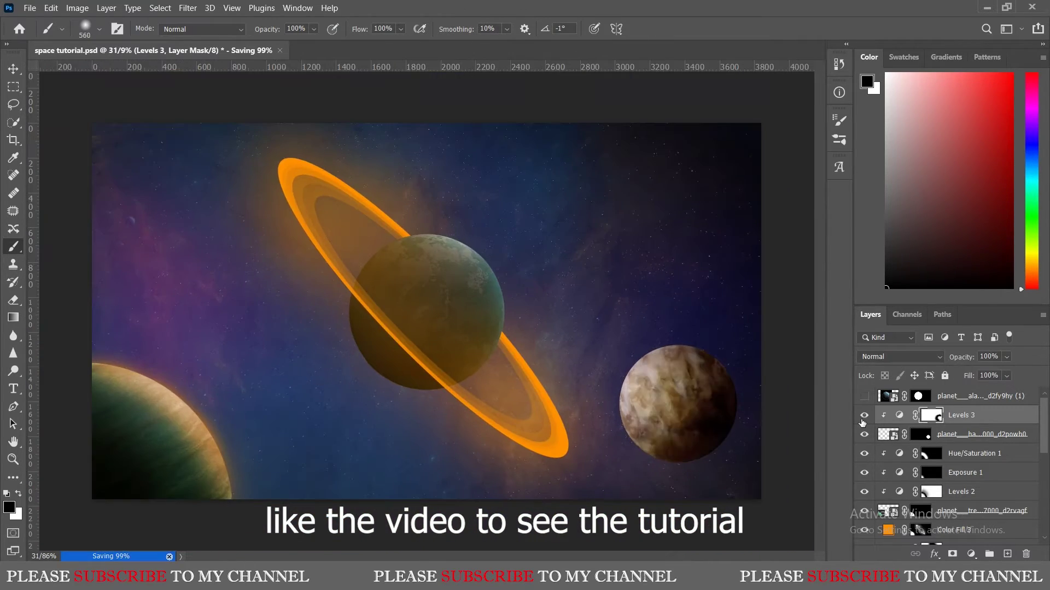
- Duplicate Hue/Saturation above Levels 3, invert its mask and raise Lightness to brighten the right planet
scroll(652, 386, up, 3)
drag(963, 453, 956, 422)
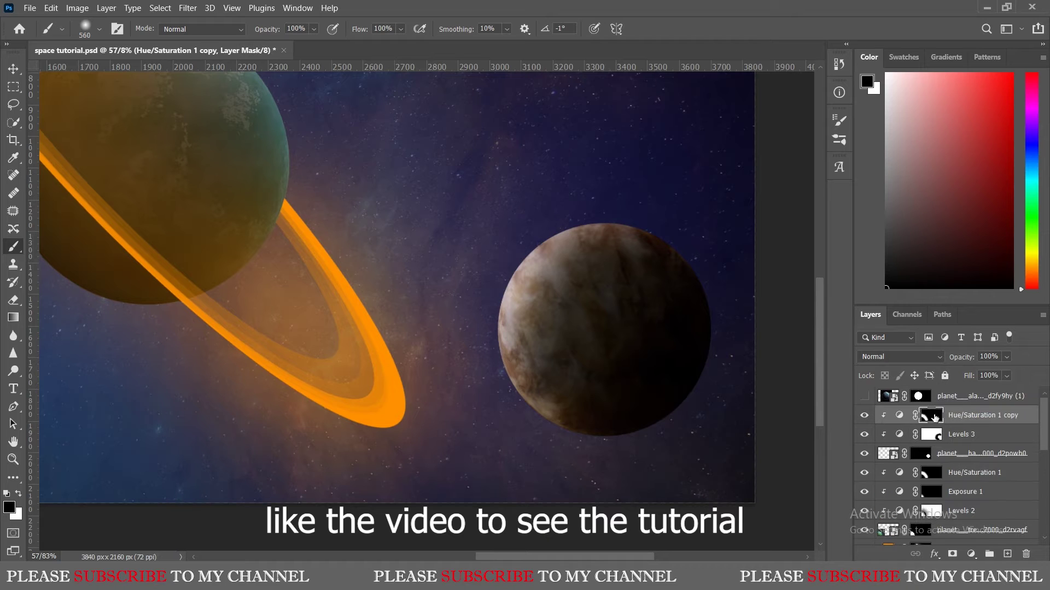
key(ctrl+i)
key(x)
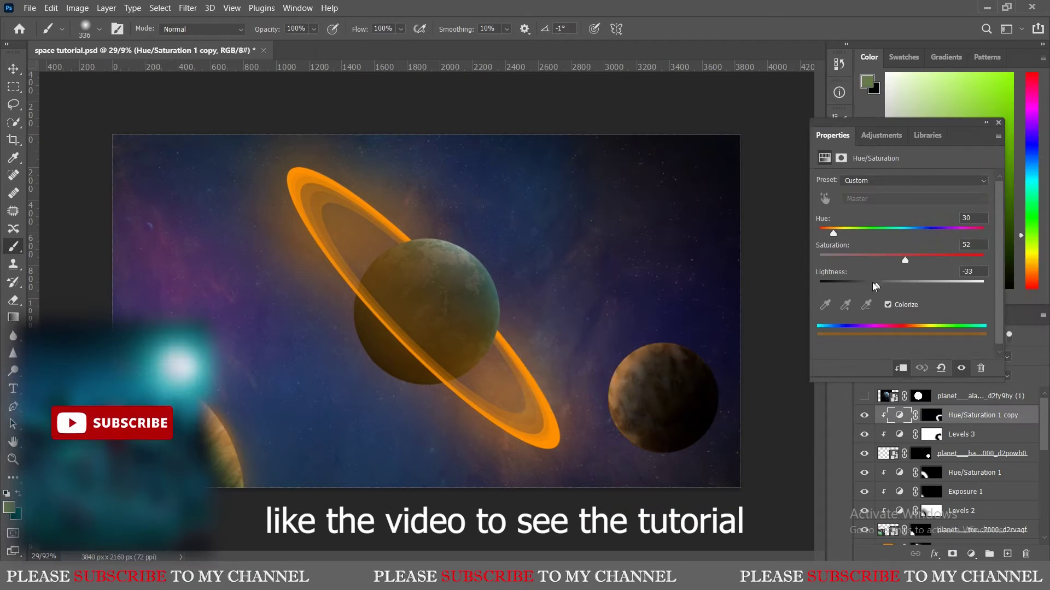
drag(873, 286, 923, 293)
key(ctrl+s)
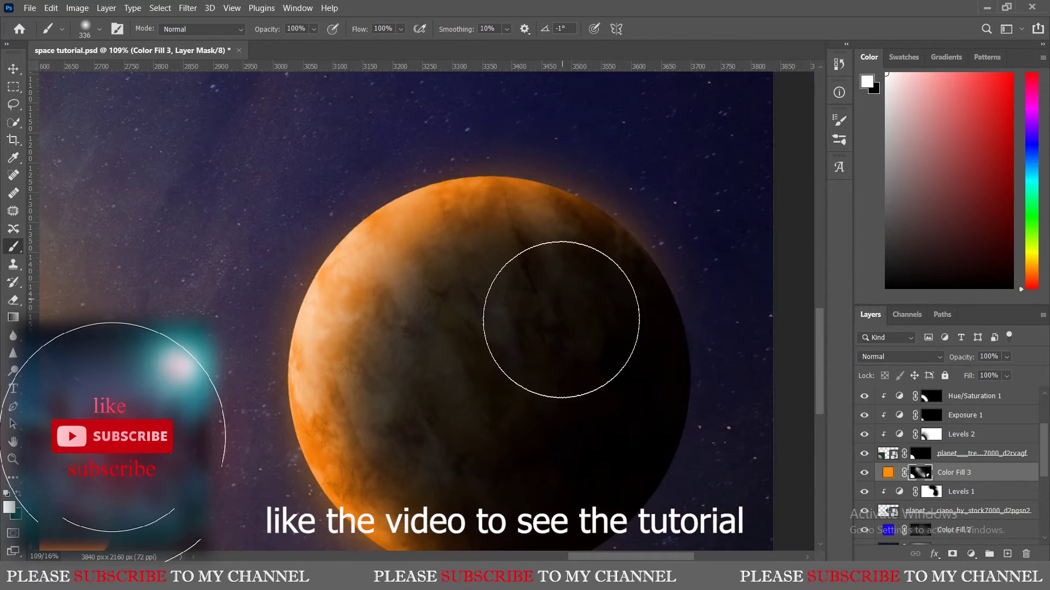
- Pan across the right planet and lower the brush flow for soft glow painting
drag(662, 241, 543, 179)
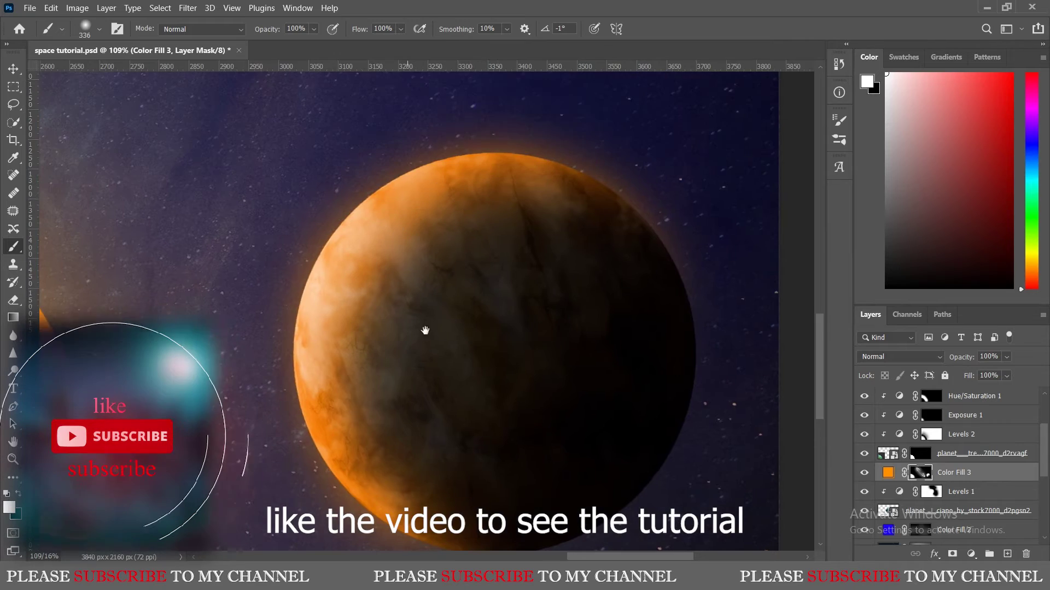
scroll(599, 372, down, 5)
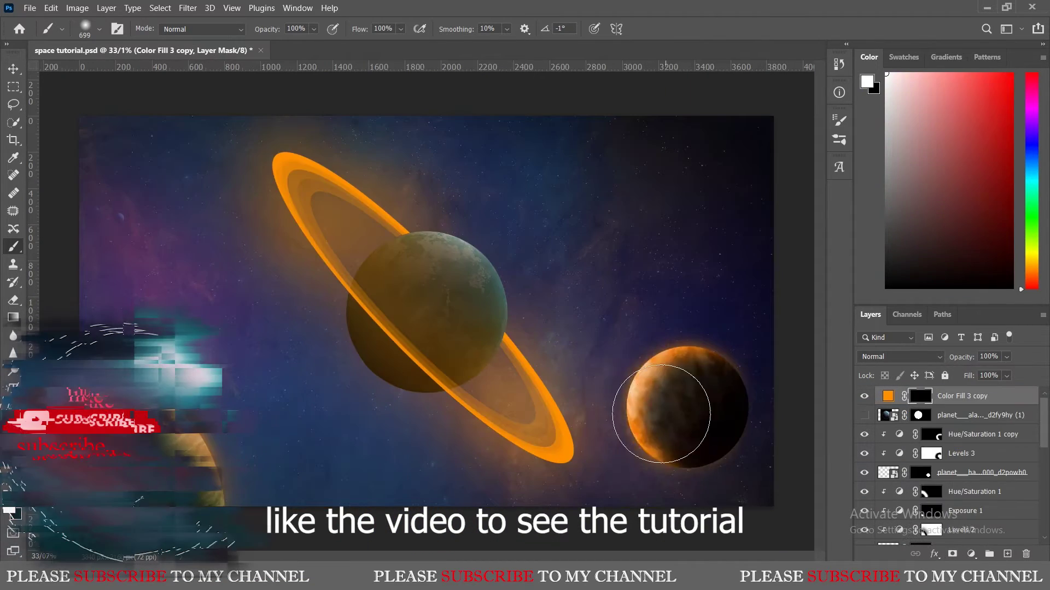
key(shift+1)
key(shift+3)
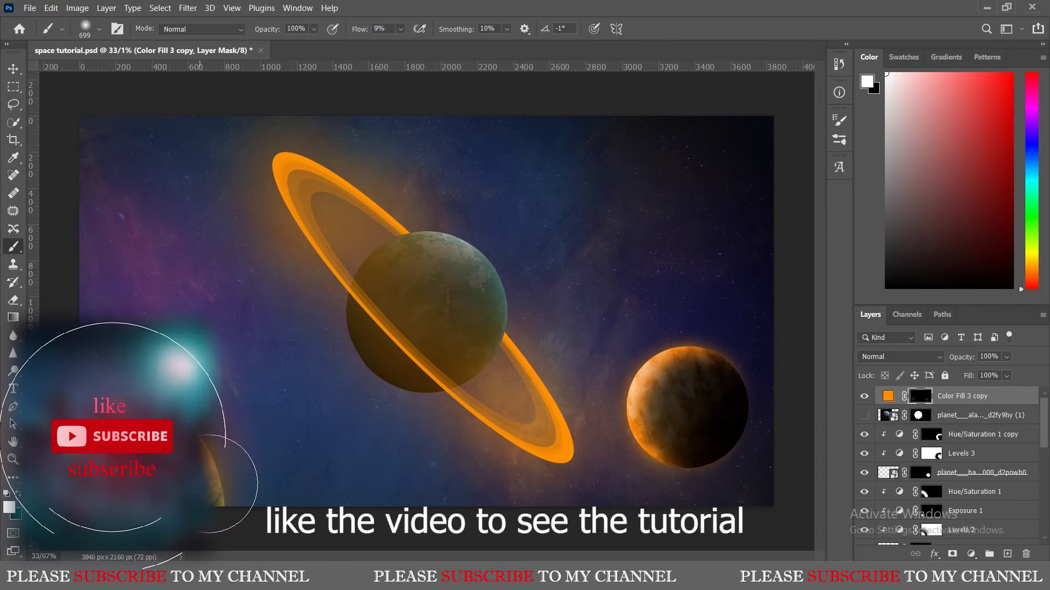
scroll(500, 358, up, 1)
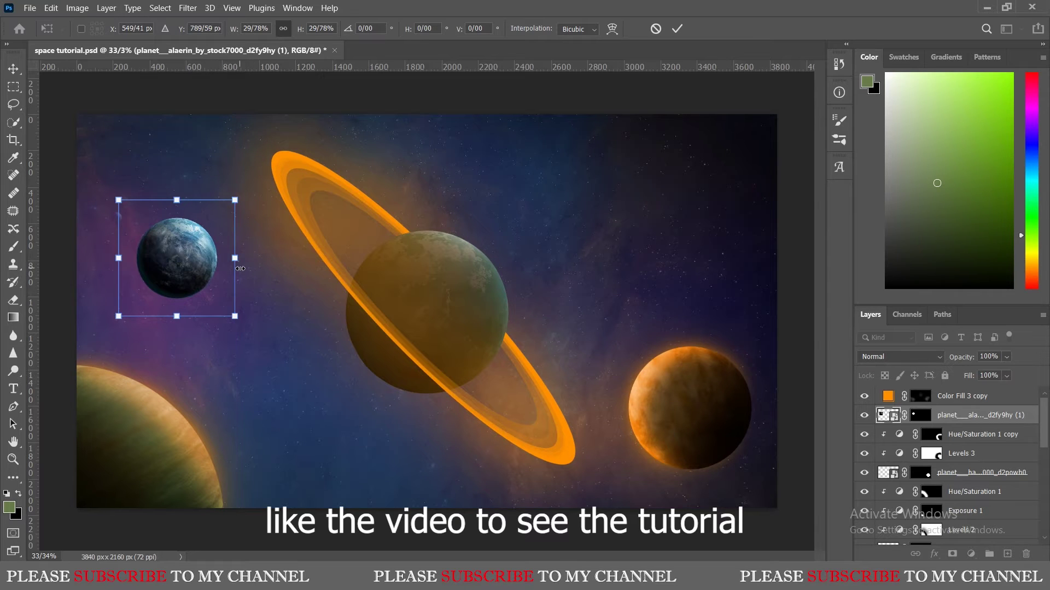
- Rotate the new upper-left planet about 42 degrees and toggle the Levels 3 copy to compare its shading
drag(240, 268, 272, 260)
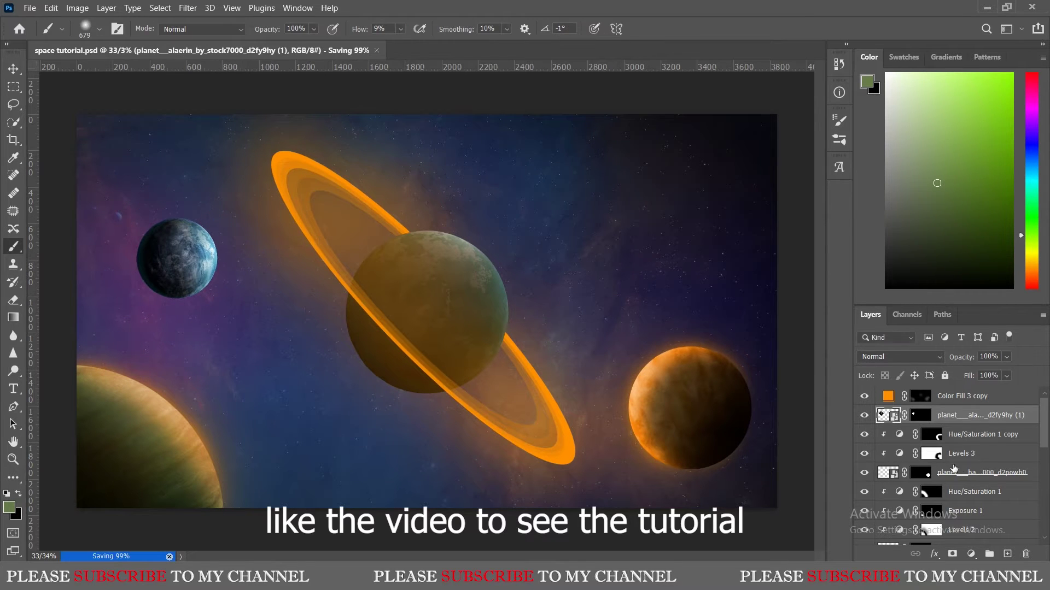
key(x)
key(bracketleft)
key(bracketleft)
key(bracketleft)
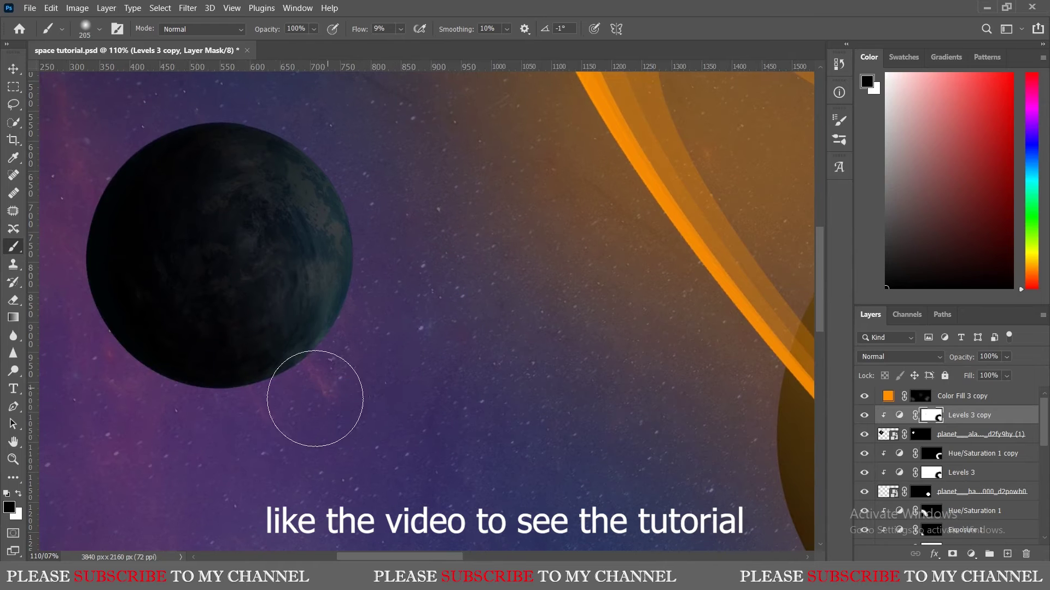
key(shift+0)
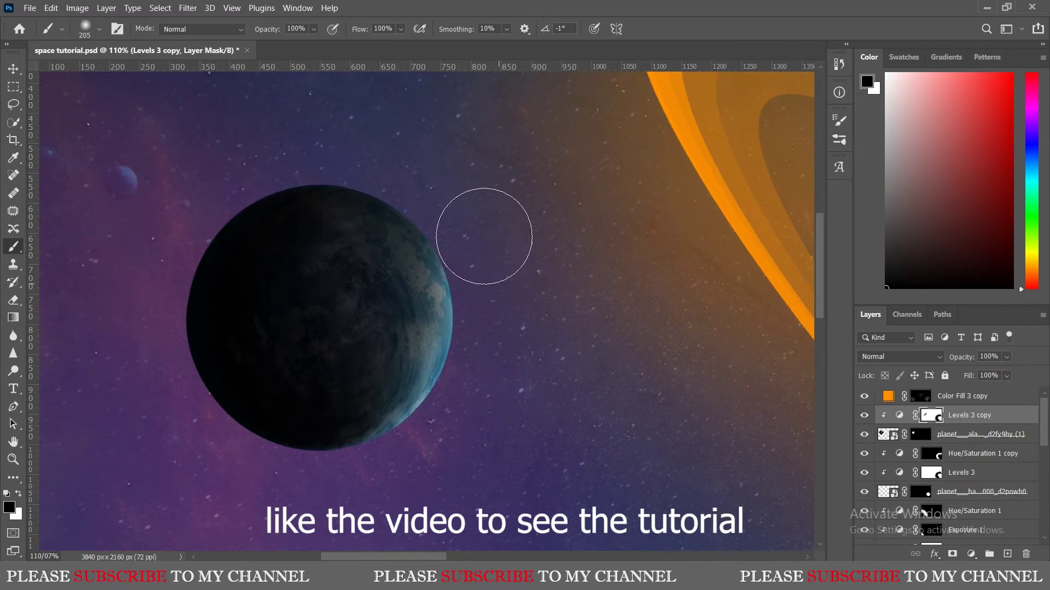
key(ctrl+0)
key(ctrl+s)
click(864, 415)
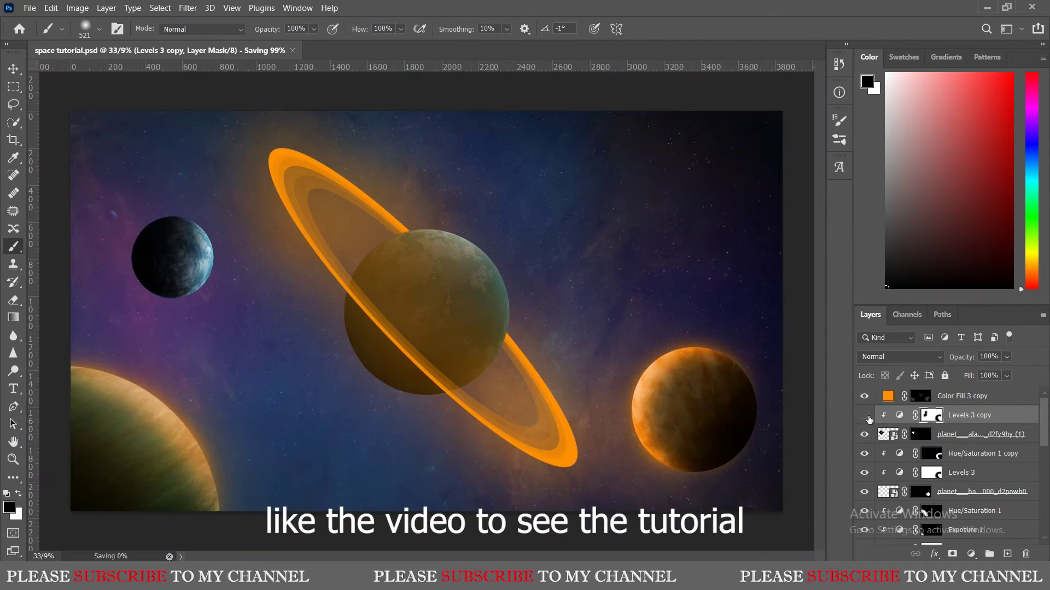
- Duplicate Hue/Saturation above Levels 3 copy, clip it, and tint the left planet orange
drag(969, 459, 970, 412)
key(x)
scroll(268, 331, up, 3)
drag(267, 330, 286, 153)
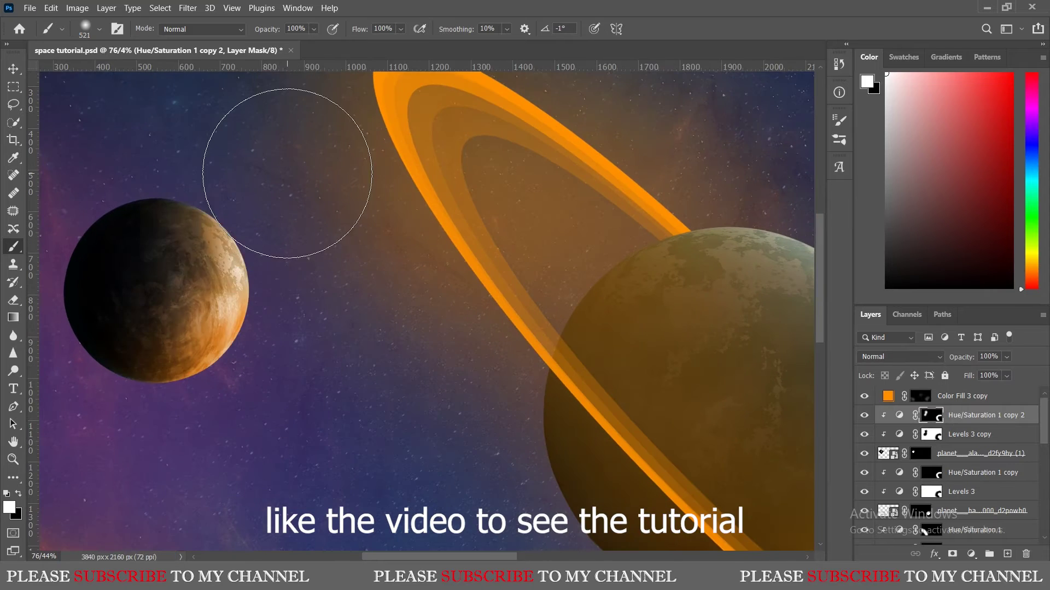
scroll(176, 332, down, 3)
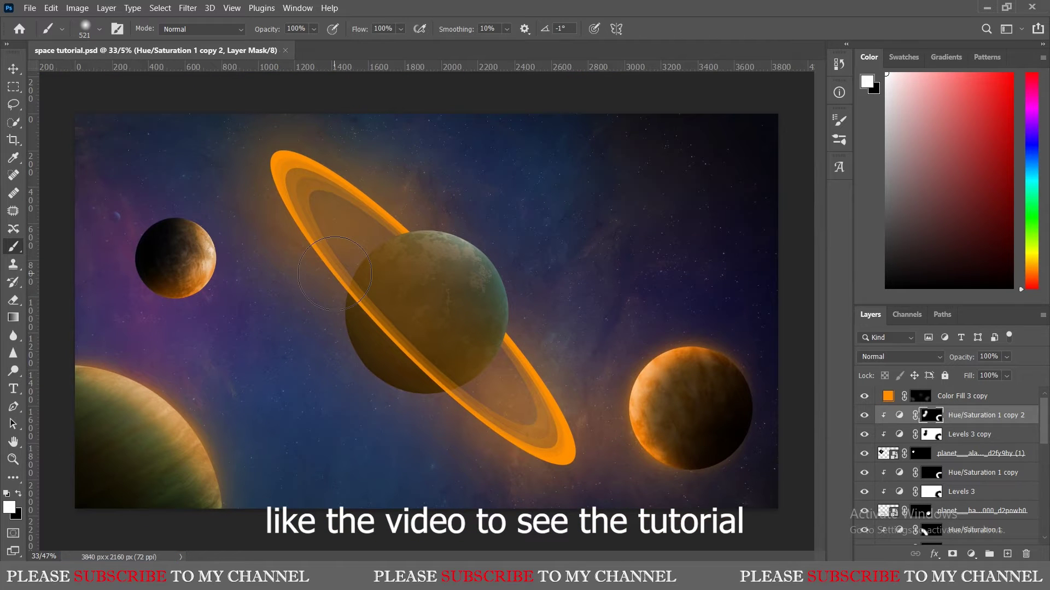
- Paint a soft orange glow along the small planet's edge on the Color Fill 3 copy mask
alt+scroll(272, 295, up, 5)
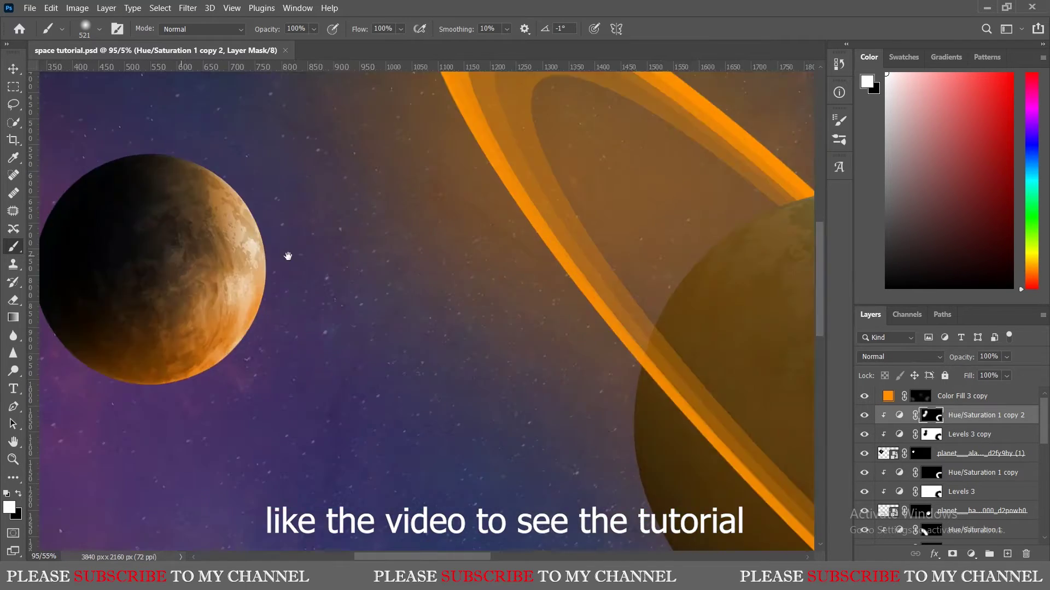
scroll(931, 429, down, 5)
drag(334, 250, 306, 277)
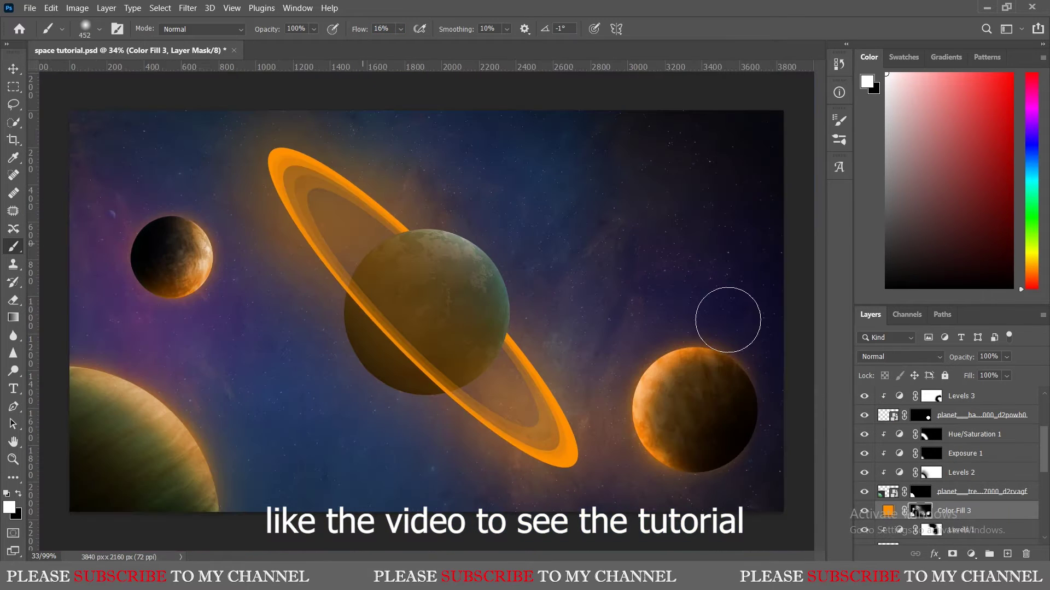
alt+scroll(196, 223, up, 2)
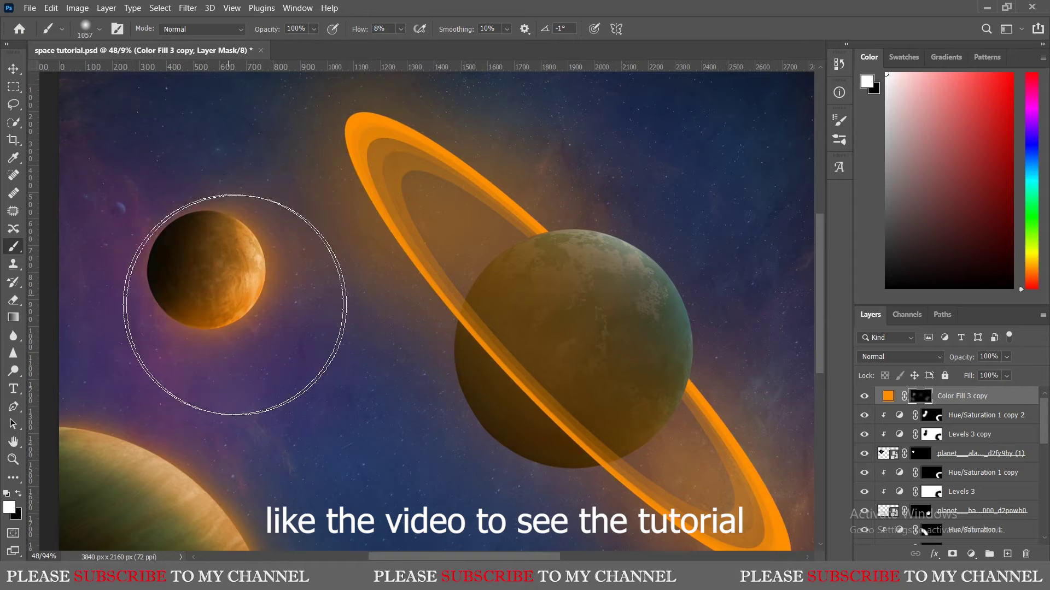
scroll(235, 304, down, 2)
key(ctrl+s)
key(ctrl+minus)
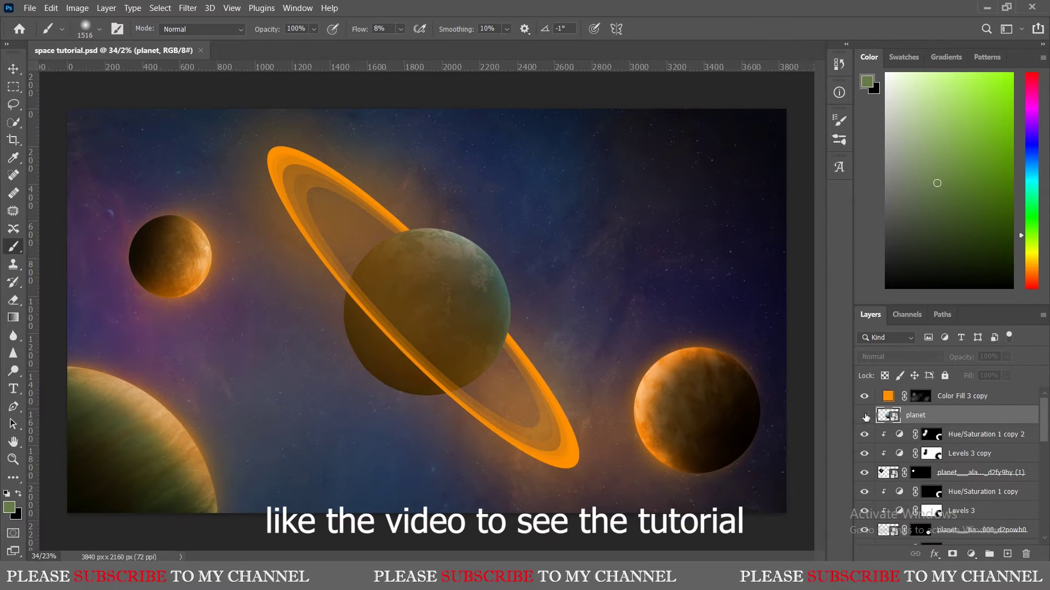
- Shrink the new blue planet and move it into the upper-right sky
drag(566, 445, 480, 428)
mouse_move(429, 378)
mouse_down()
mouse_move(677, 191)
mouse_move(732, 203)
mouse_move(680, 194)
mouse_up()
key(Return)
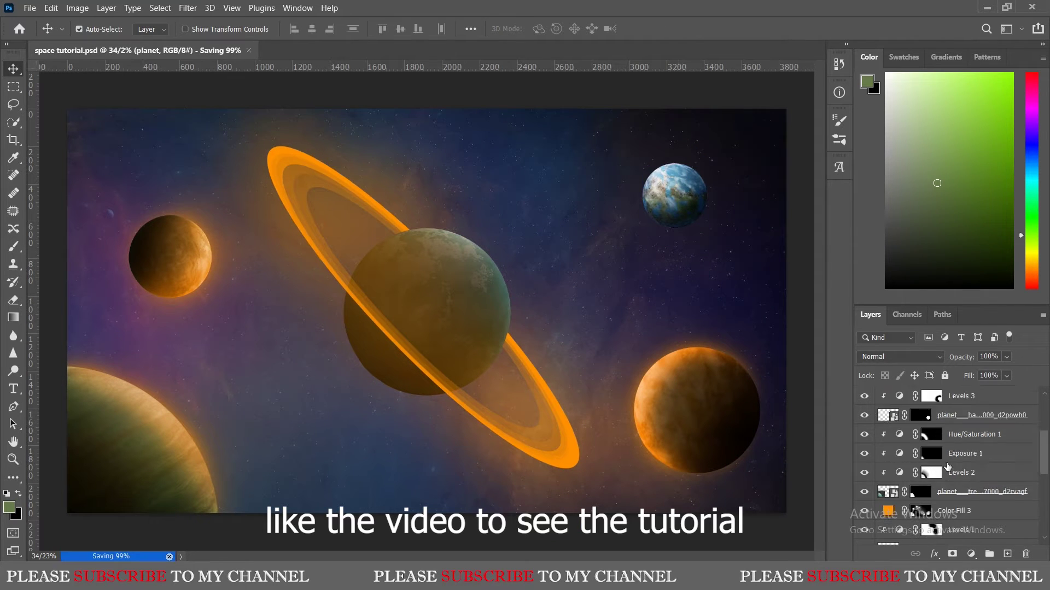
scroll(945, 464, down, 5)
- Duplicate Levels 1 above the blue planet and clip it to darken its shadowed side
drag(930, 494, 938, 414)
key(ctrl+alt+g)
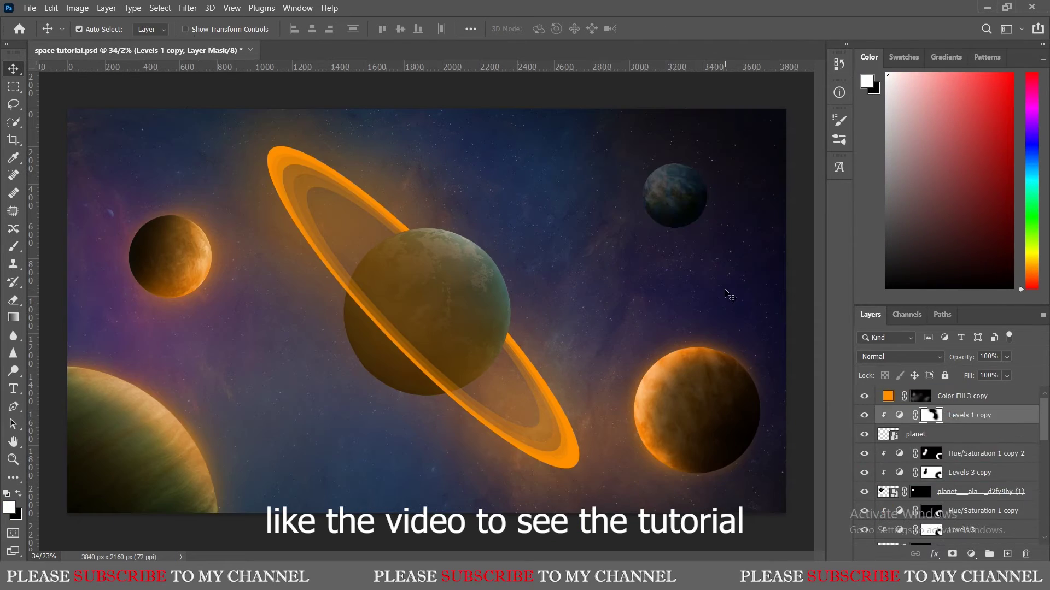
key(b)
scroll(727, 155, up, 5)
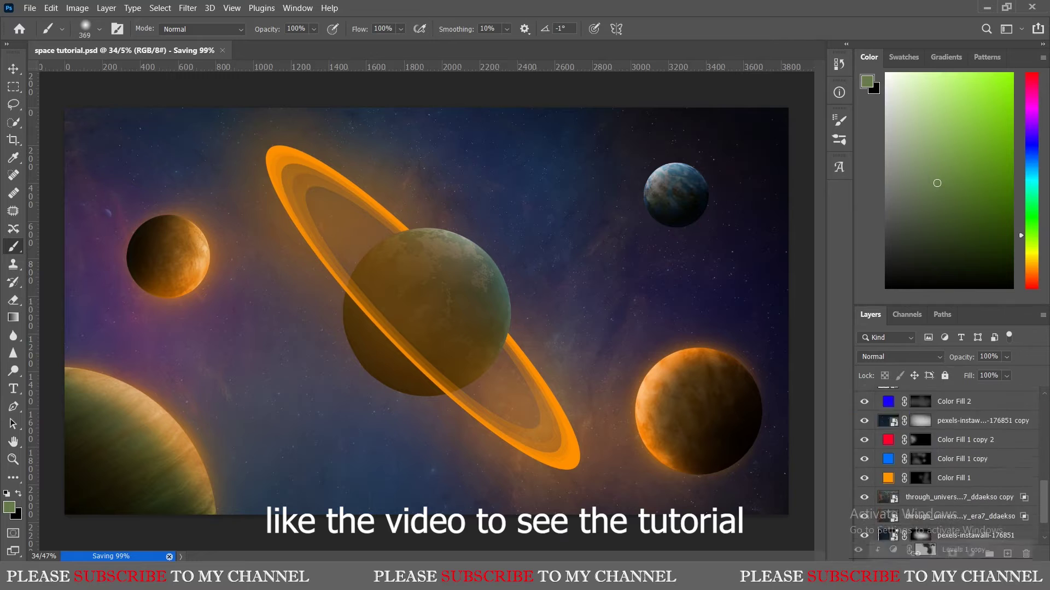
- Add a green Solid Color fill layer (Color Fill 4) hidden behind an inverted black mask
click(931, 415)
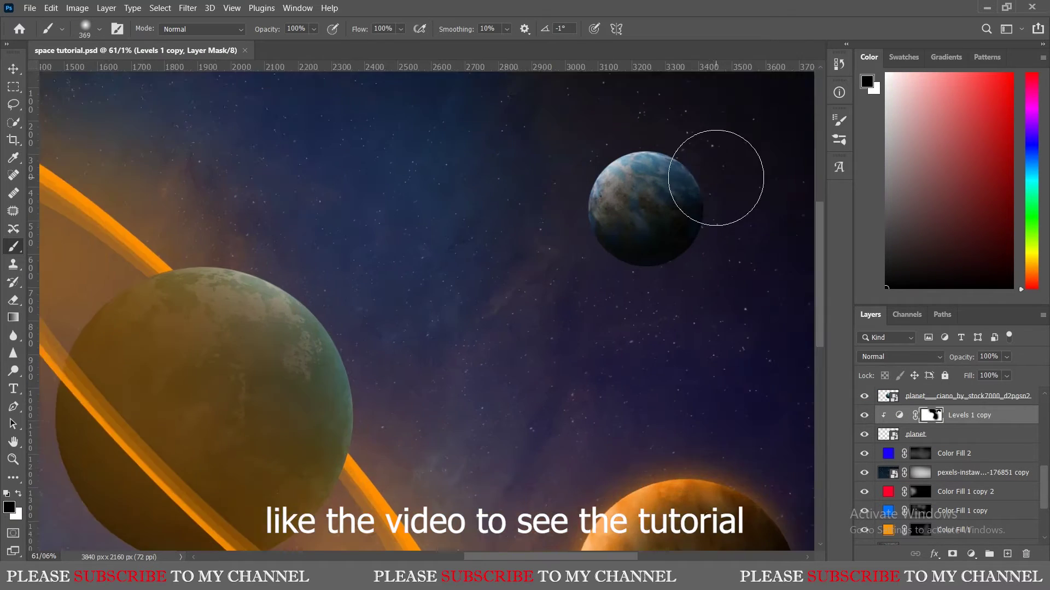
scroll(719, 180, up, 3)
click(971, 553)
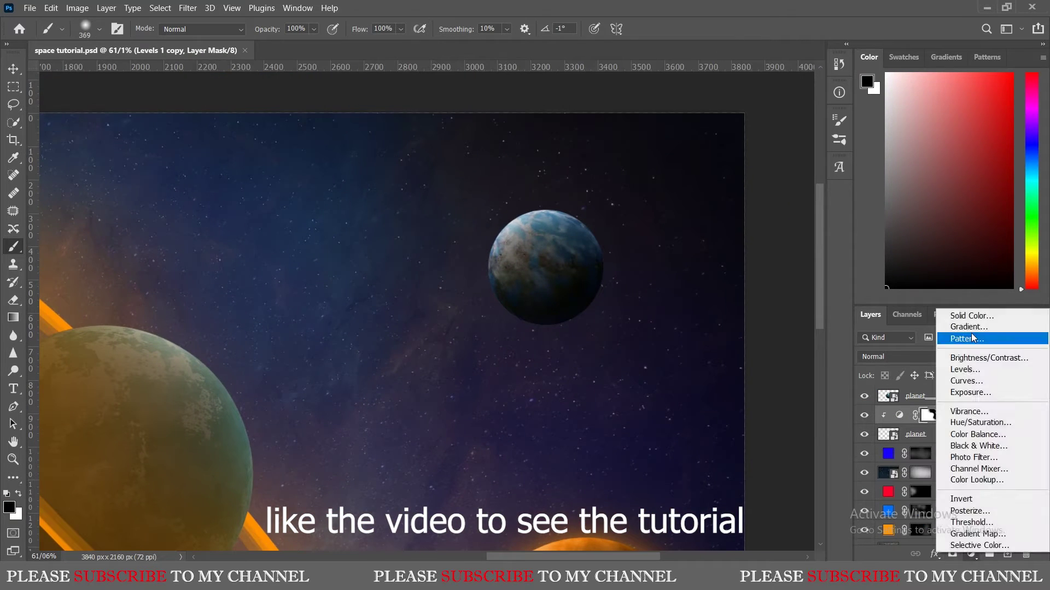
click(962, 319)
click(937, 166)
key(ctrl+i)
key(ctrl+s)
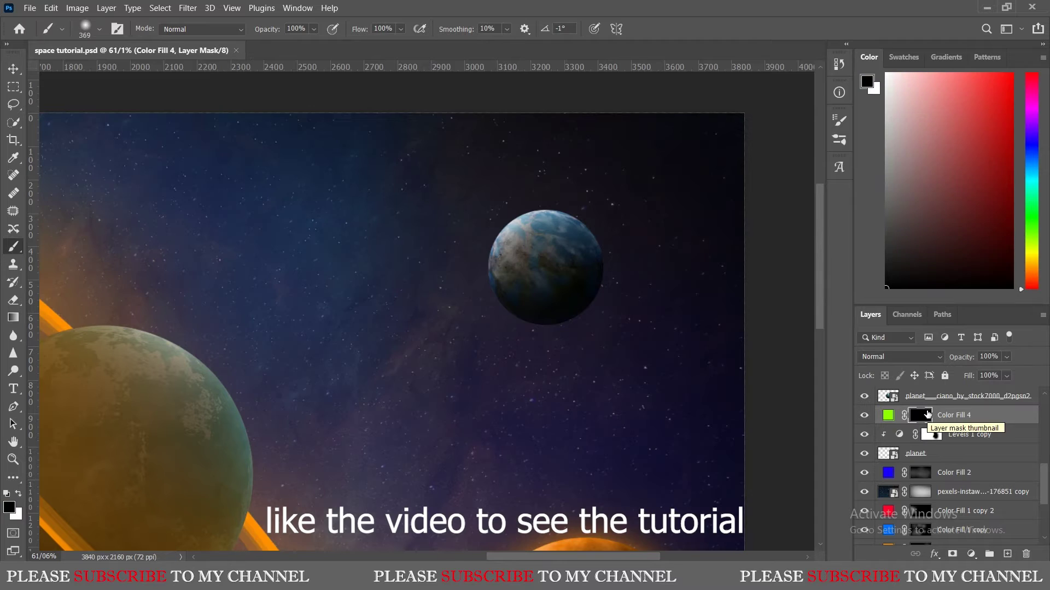
- Make the brush tip a flat, enlarged ellipse tilted to -40°
click(99, 29)
drag(64, 96, 63, 95)
click(545, 269)
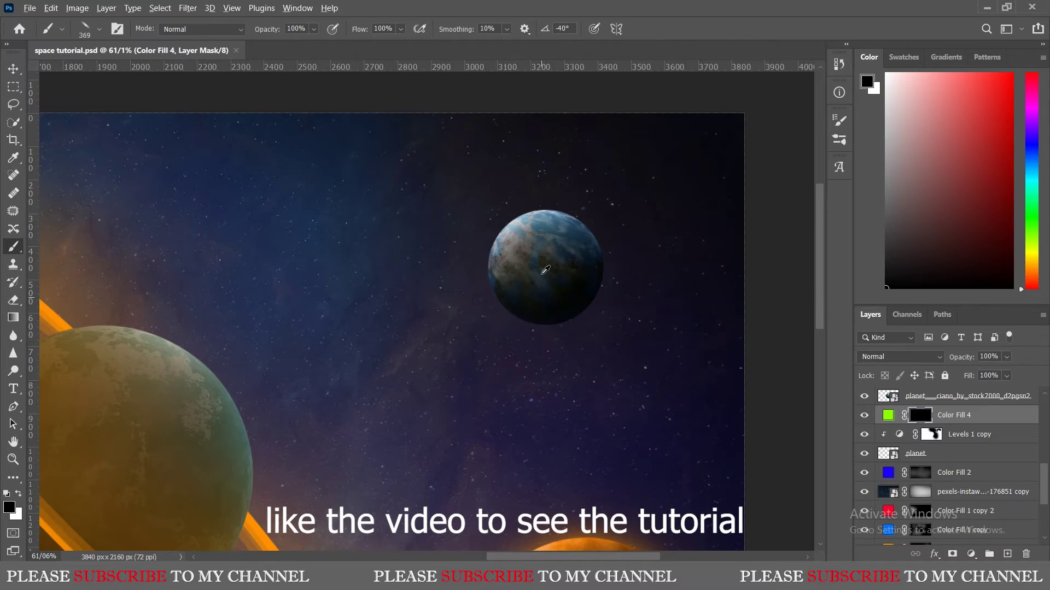
click(99, 29)
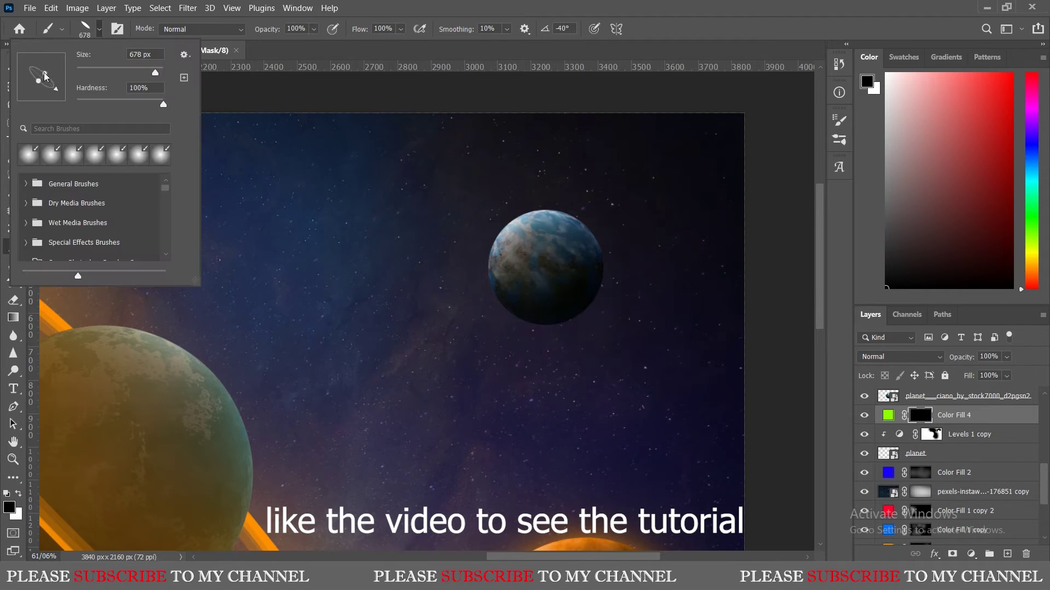
click(548, 265)
- Paint a green ring around the small planet, hiding it where it passes behind
key(x)
click(543, 270)
key(ctrl+minus)
key(ctrl+minus)
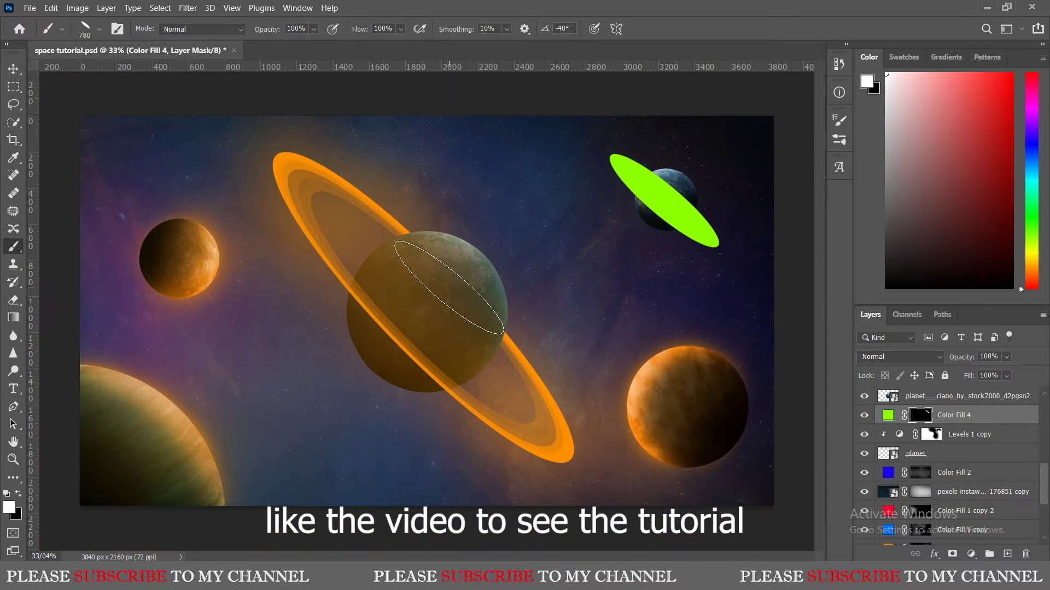
scroll(670, 203, up, 3)
key(x)
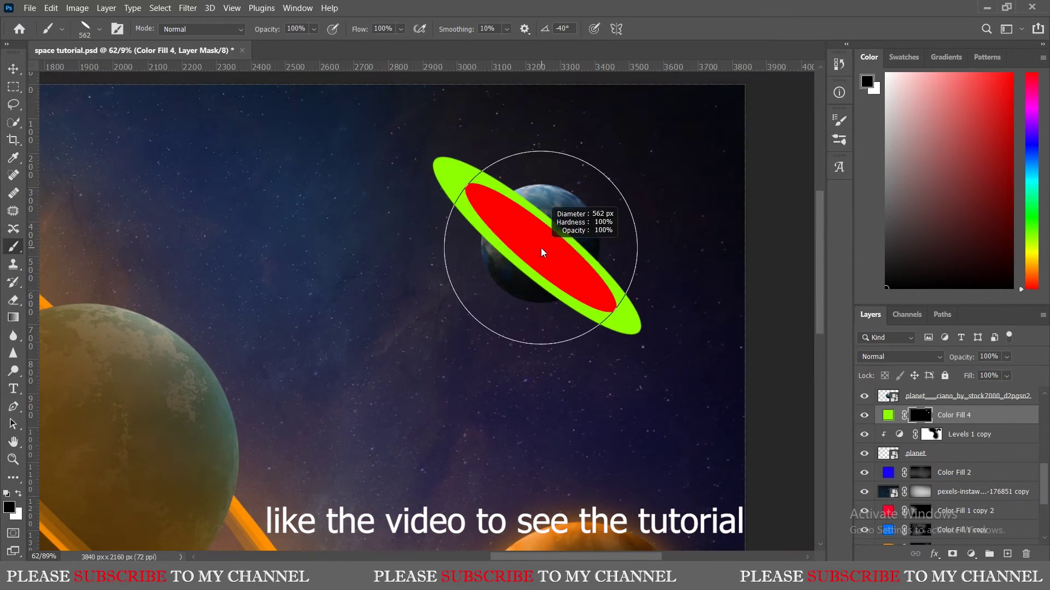
click(533, 243)
key(x)
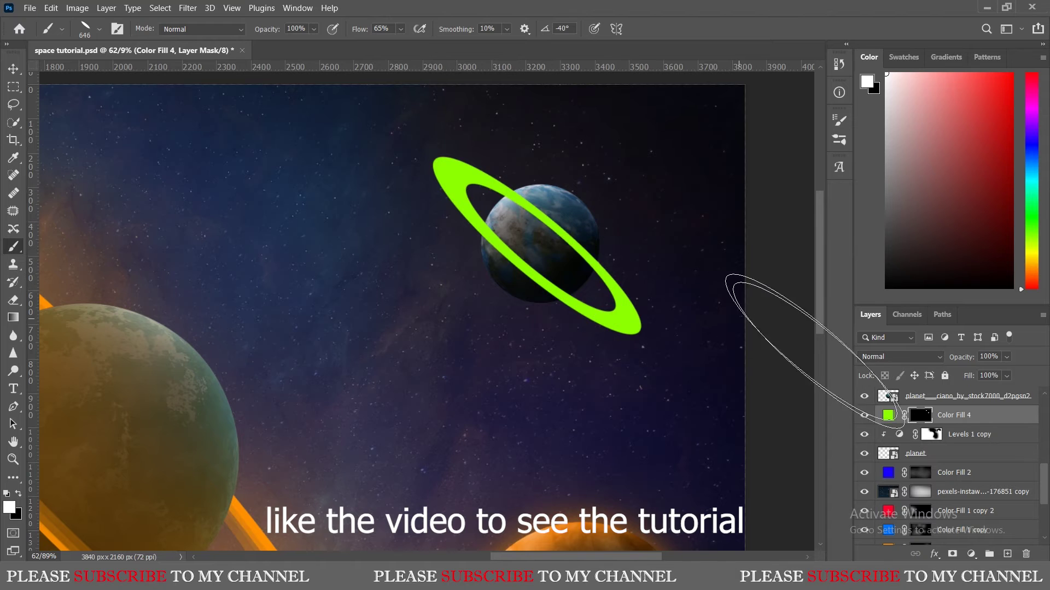
key(x)
click(571, 224)
key(ctrl+d)
key(ctrl+s)
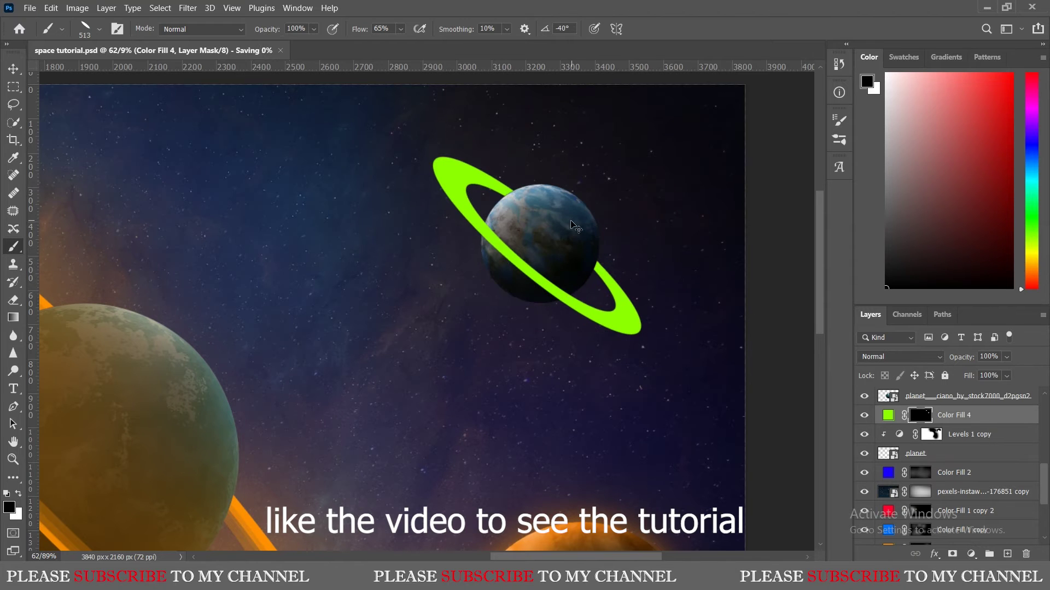
- Resize the soft brush, switch back to white, and save the document
key(bracketleft)
key(bracketleft)
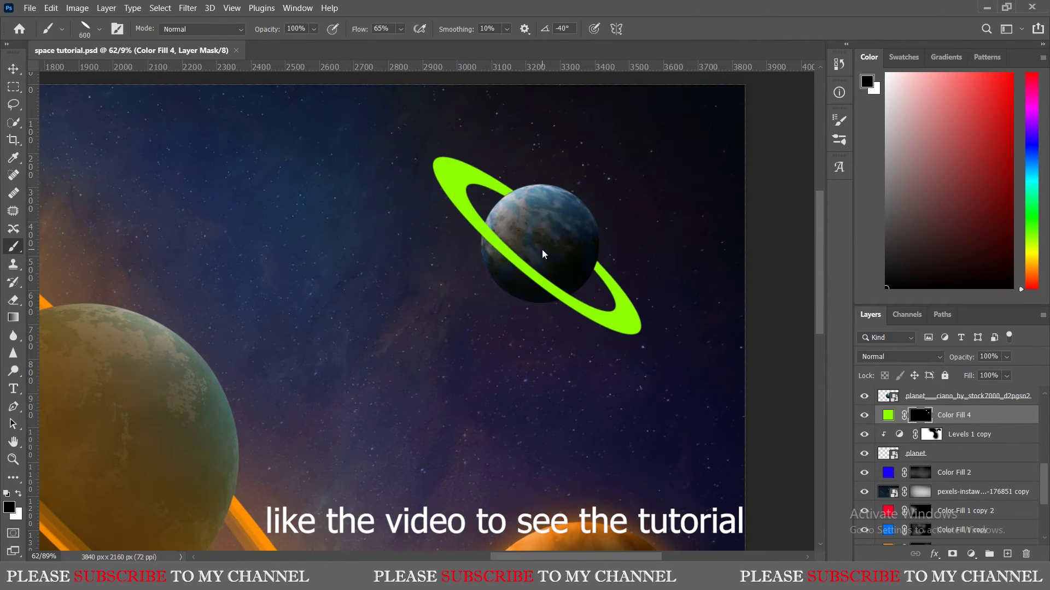
key(bracketright)
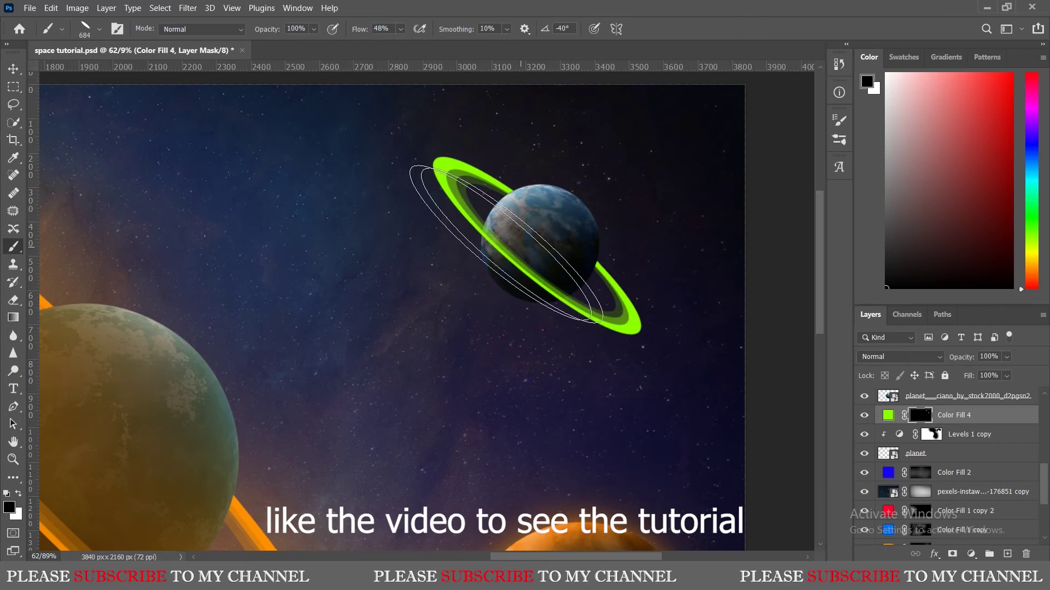
key(ctrl+0)
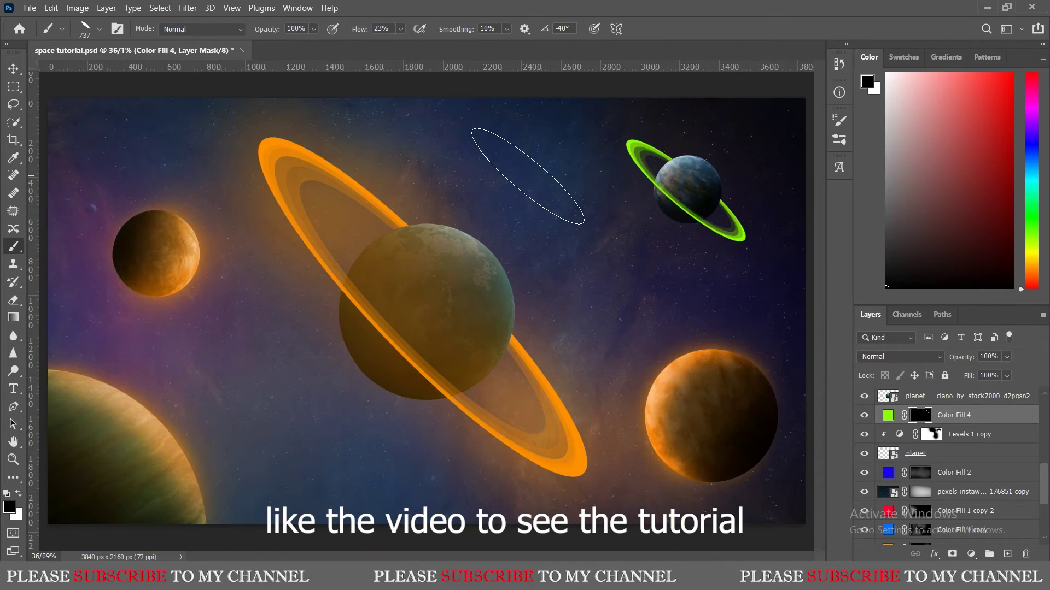
scroll(701, 171, up, 5)
key(x)
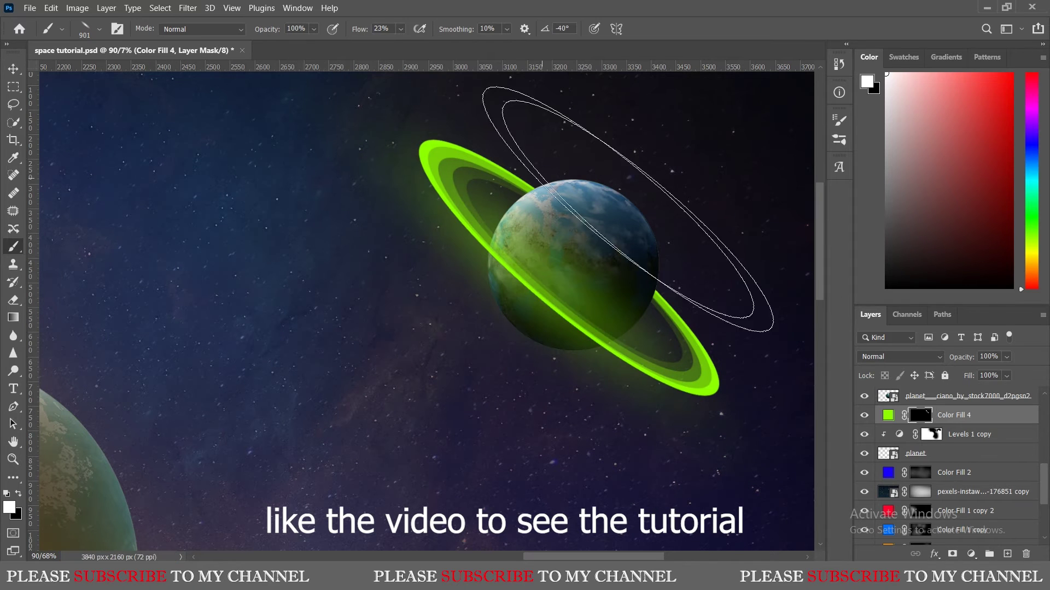
click(99, 29)
key(Escape)
scroll(550, 242, down, 5)
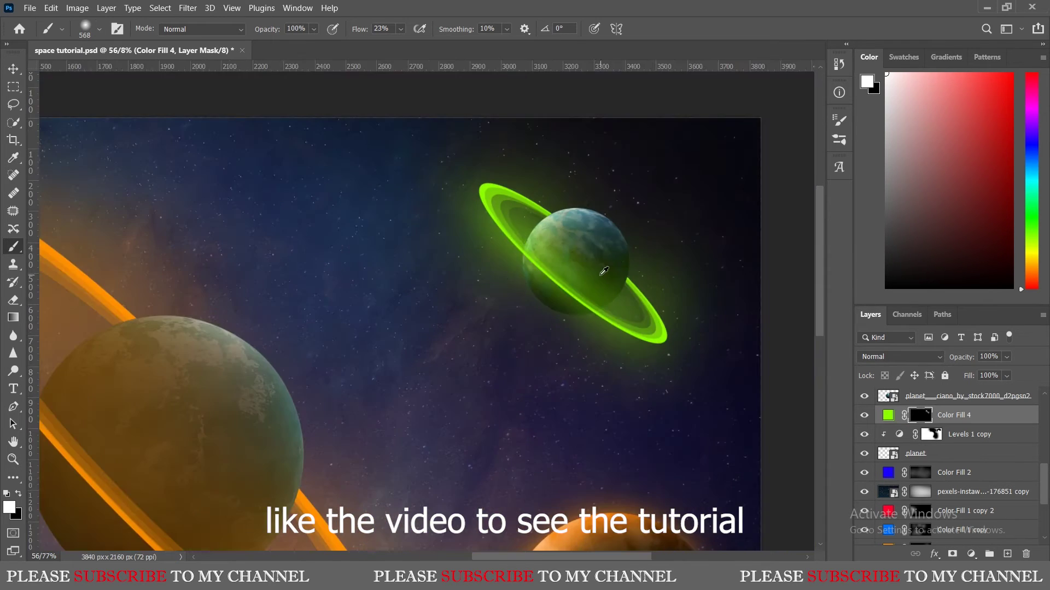
scroll(549, 242, up, 1)
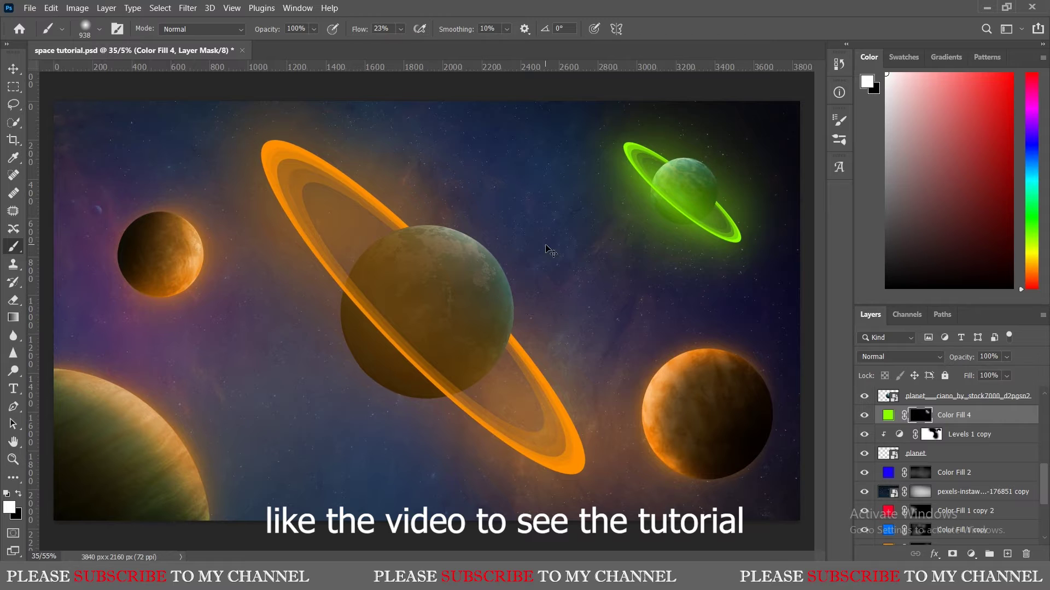
key(ctrl+s)
- Delete an unneeded layer from the Layers panel and save the document
scroll(951, 465, up, 4)
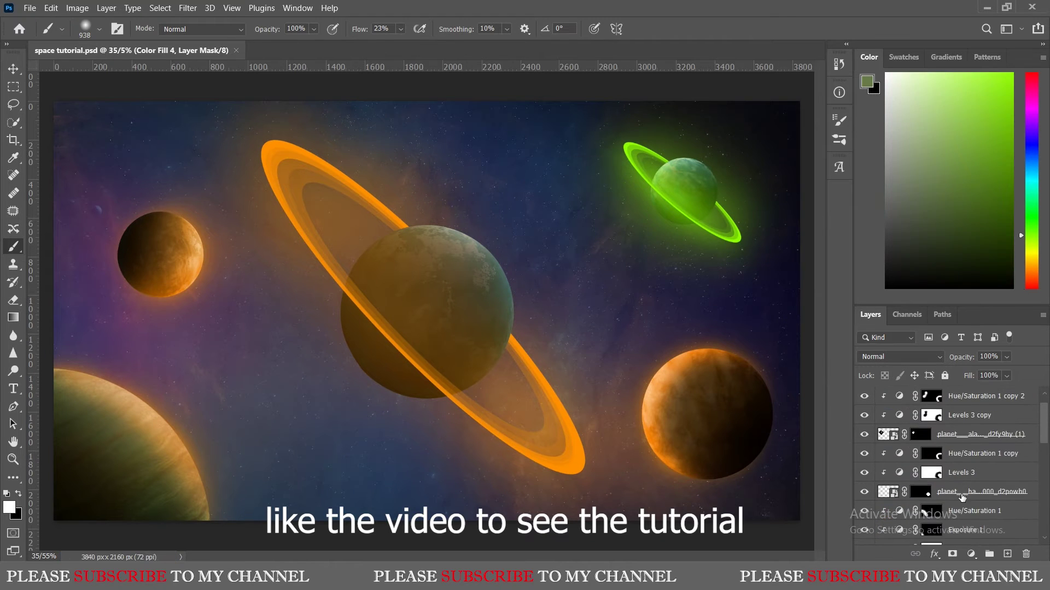
drag(962, 459, 946, 456)
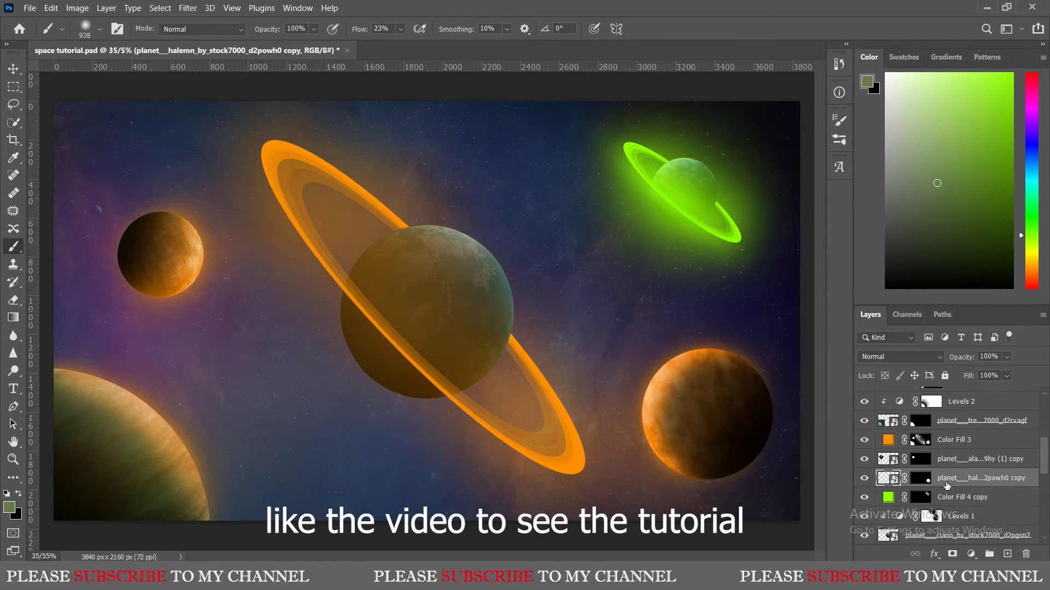
scroll(944, 465, down, 1)
click(943, 462)
key(Delete)
key(ctrl+s)
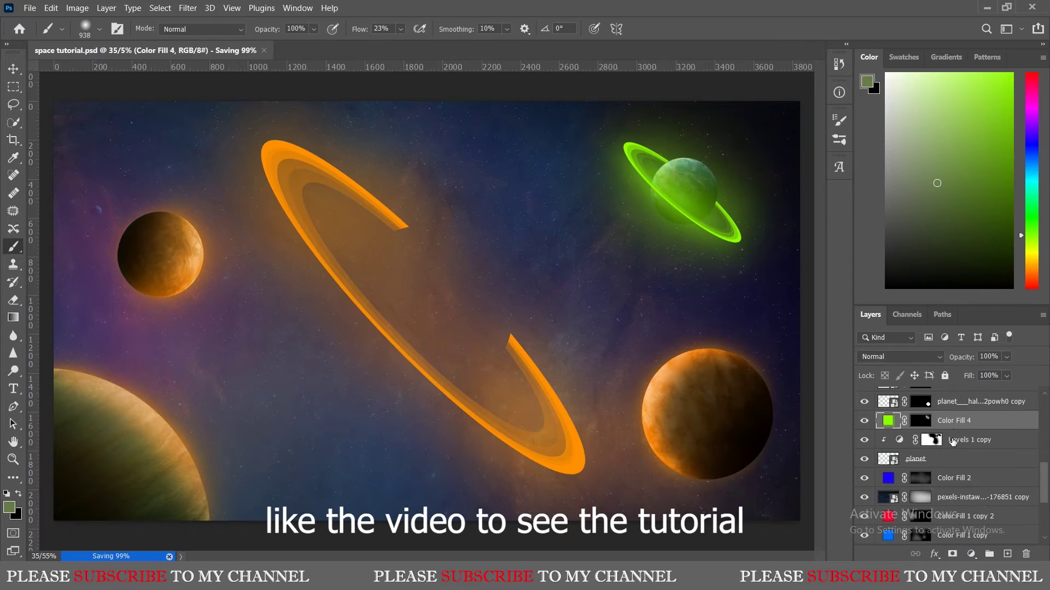
- Try shrinking the duplicated planet layer, then cancel the transform
scroll(953, 442, up, 2)
click(952, 440)
key(ctrl+t)
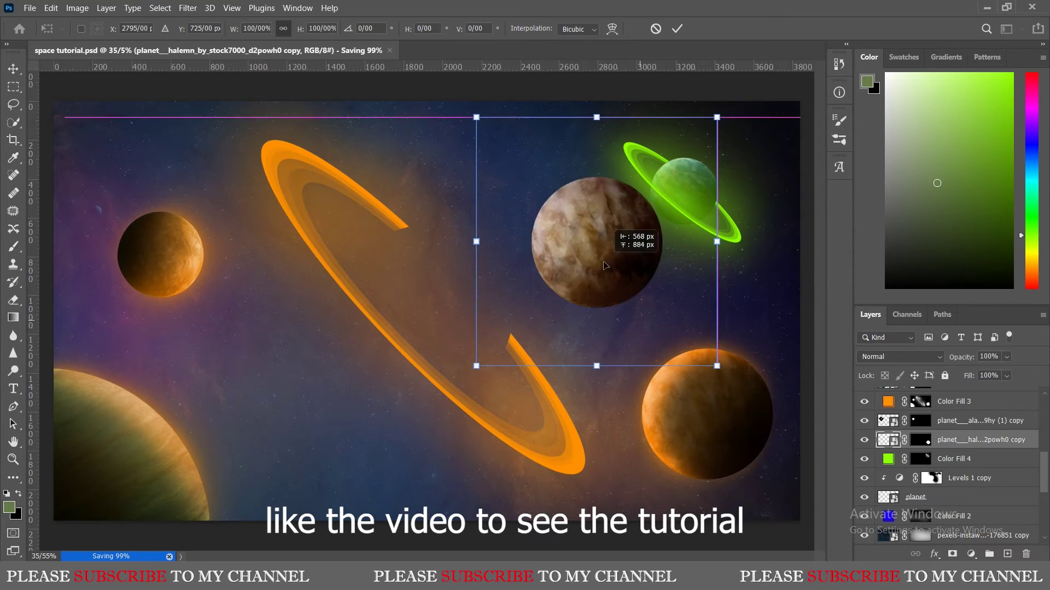
drag(607, 104, 593, 183)
click(655, 31)
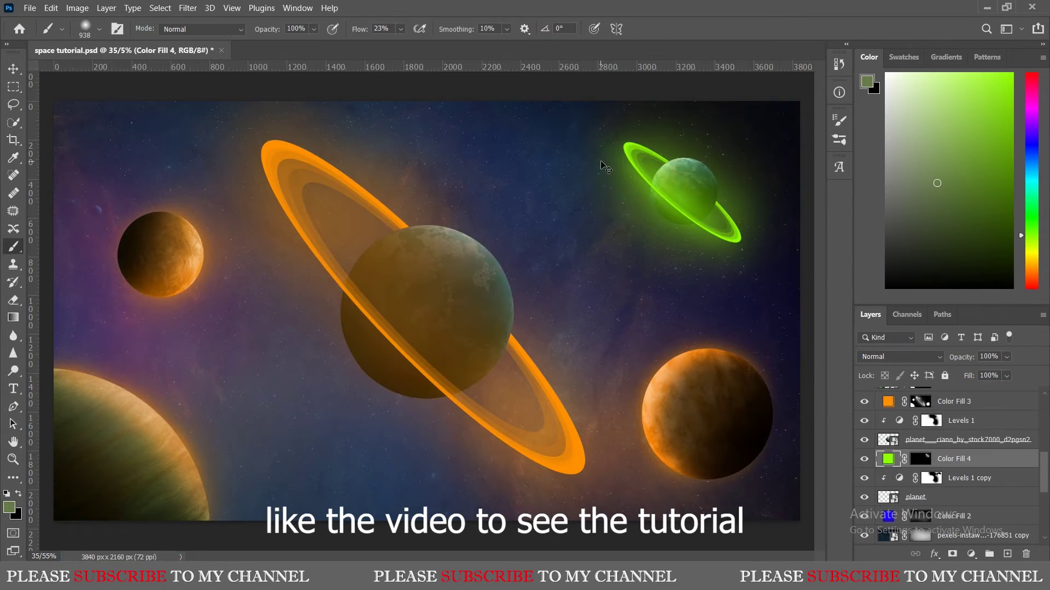
scroll(943, 465, up, 3)
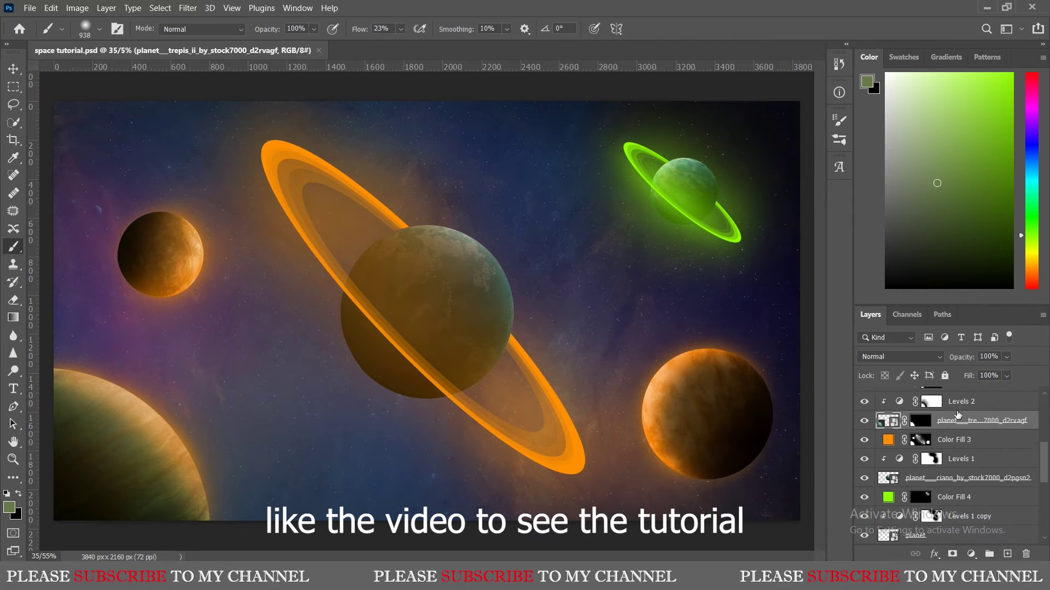
scroll(944, 465, down, 5)
- Shrink the striped planet copy and place it between the ringed planets
click(963, 459)
key(ctrl+t)
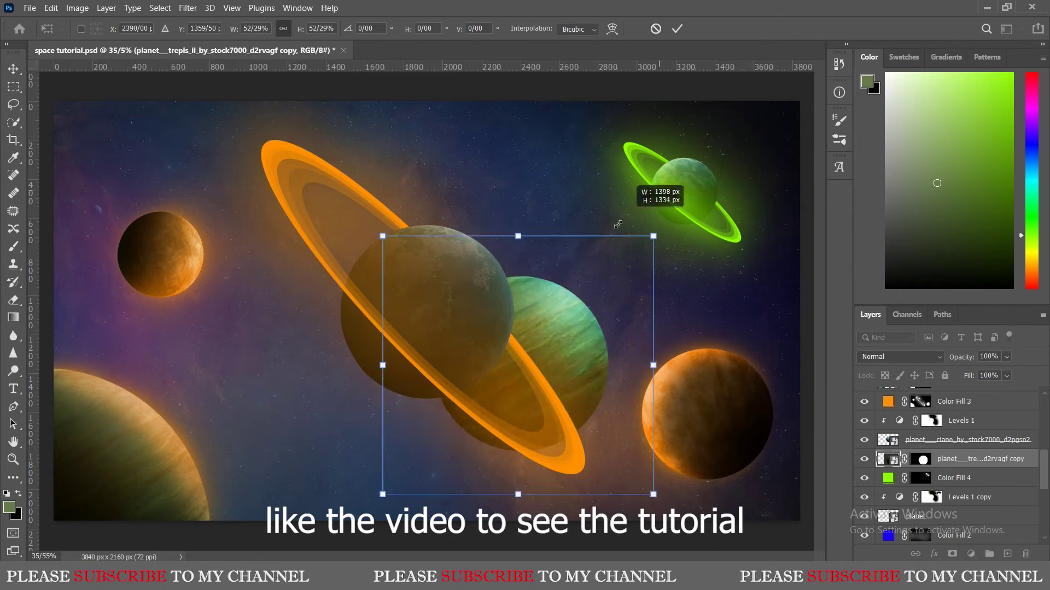
mouse_move(198, 368)
mouse_down()
mouse_move(532, 351)
mouse_move(602, 243)
mouse_up()
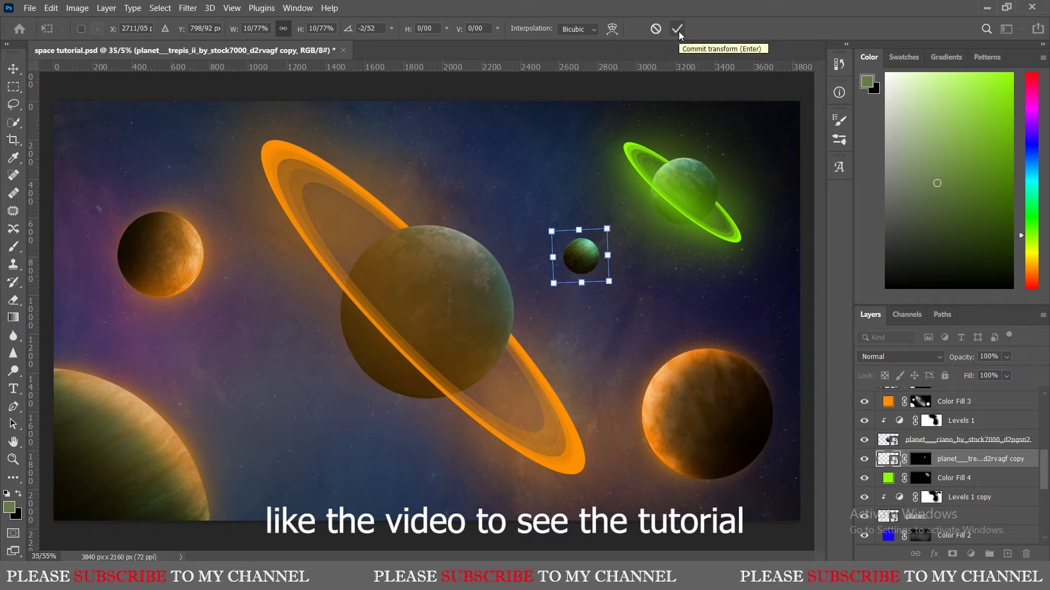
drag(597, 250, 609, 253)
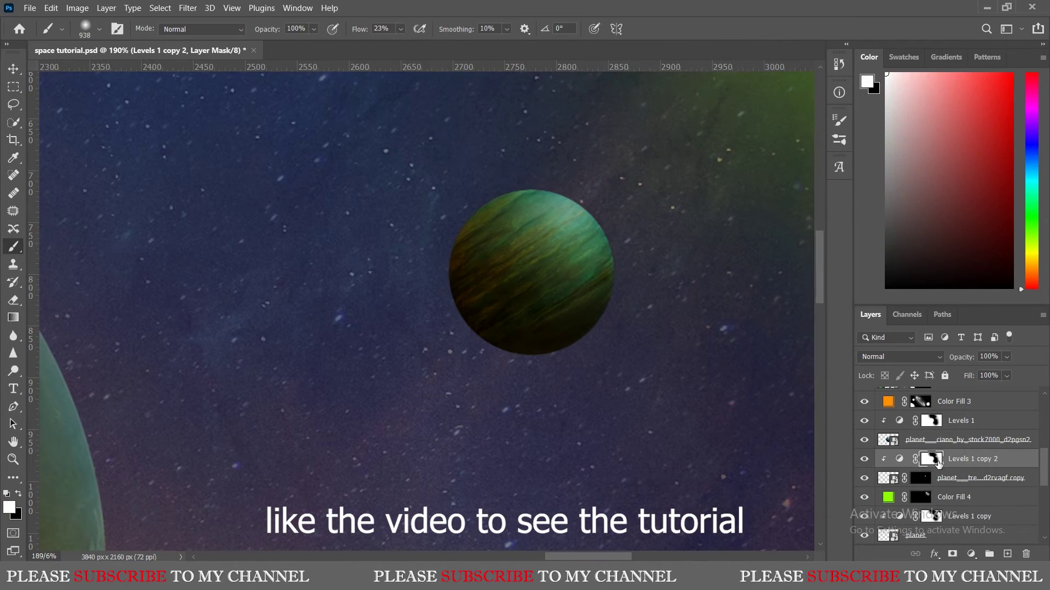
- Fill the clipped Levels mask to shade the small planet darker, and save
click(999, 123)
key(d)
key(alt+BackSpace)
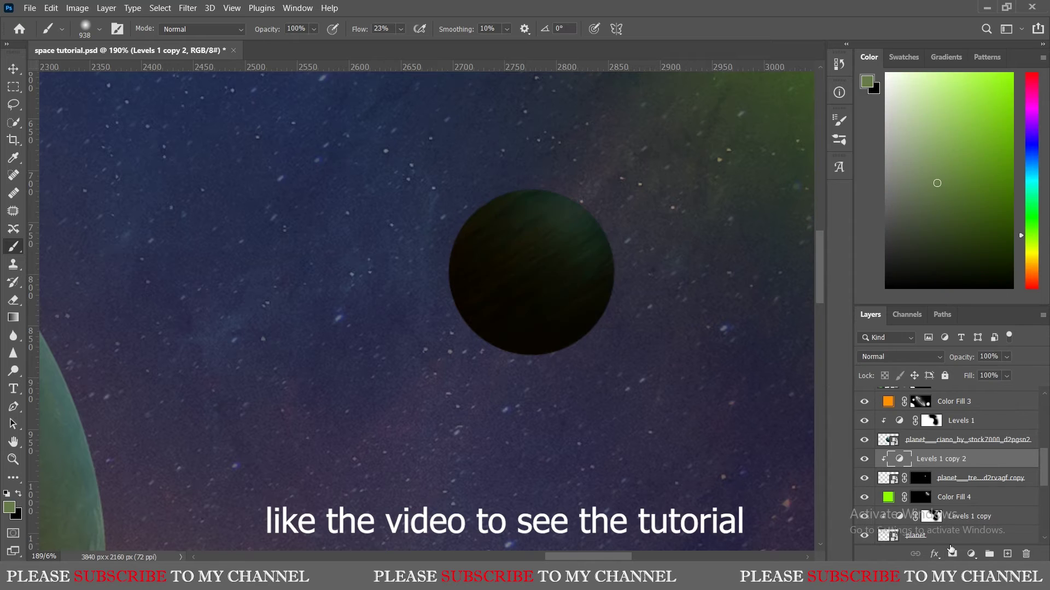
key(ctrl+s)
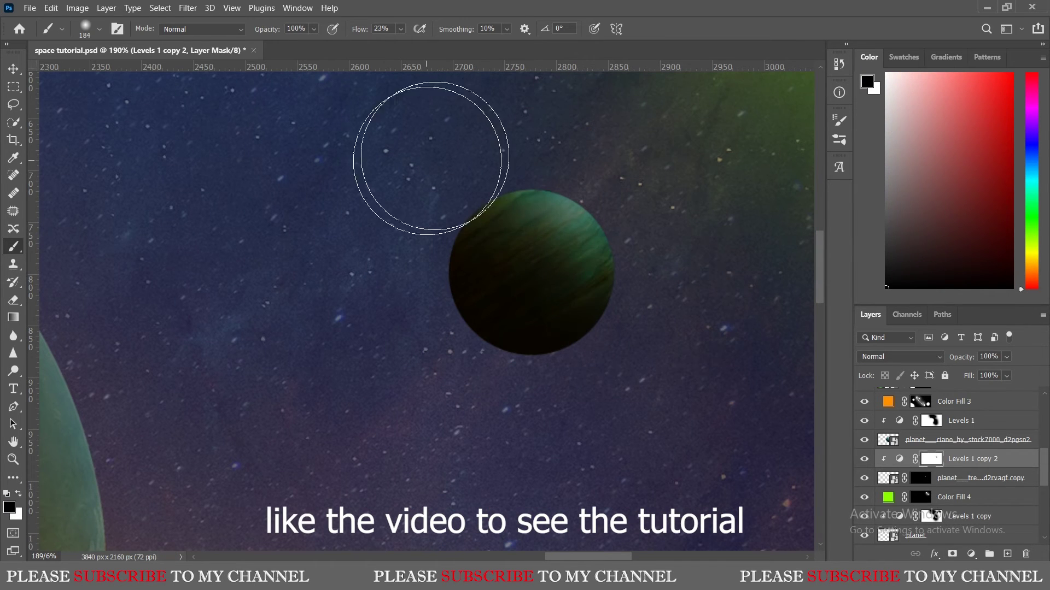
key(ctrl+t)
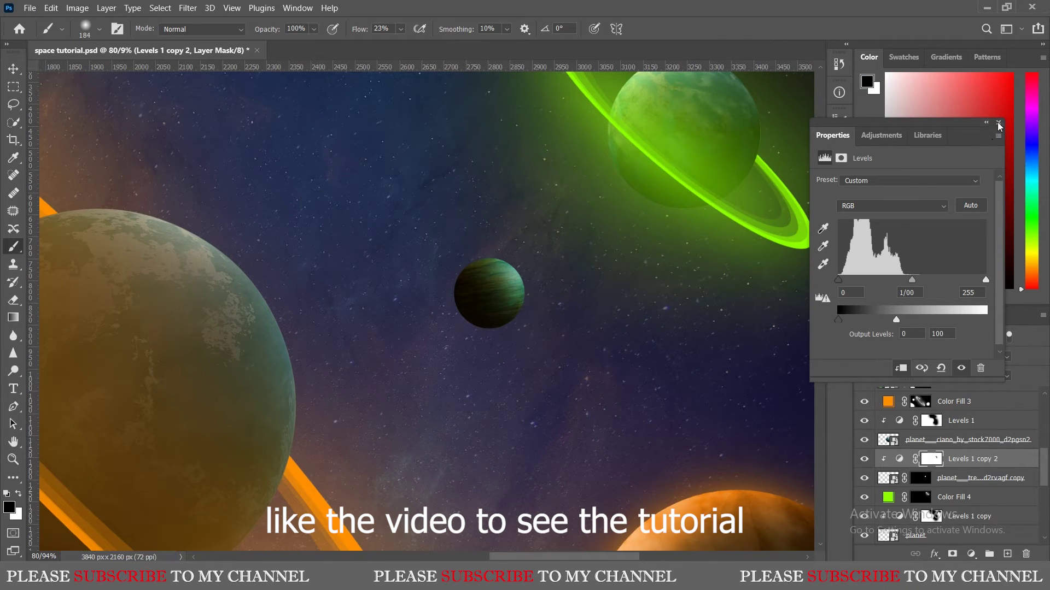
- Add a clipped Hue/Saturation adjustment with Colorize to tint the small planet green
click(999, 124)
click(972, 553)
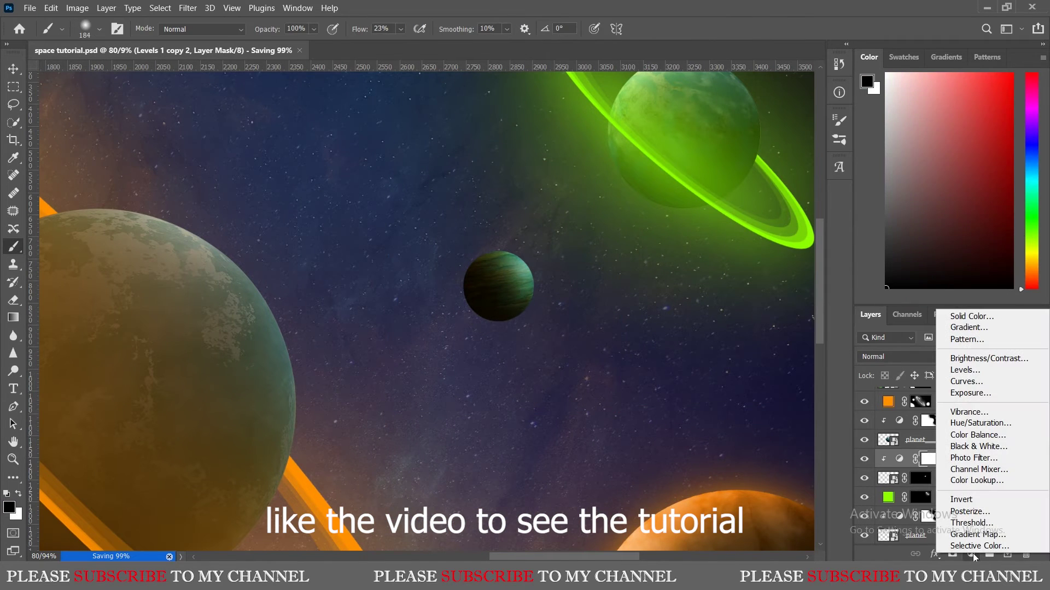
click(981, 423)
click(887, 305)
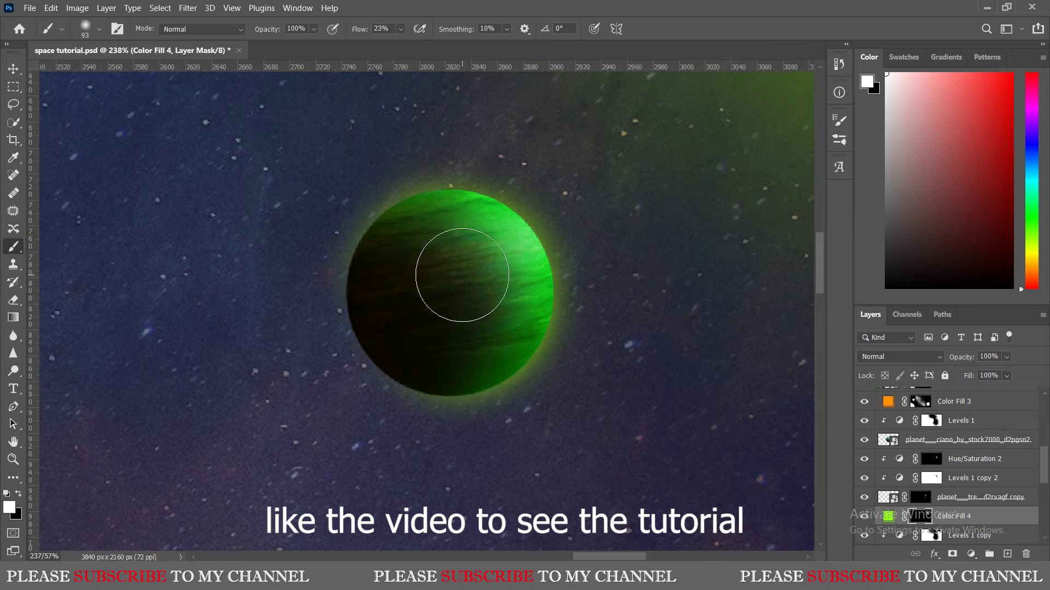
- Alt-drag a copy of the Color Fill 4 green glow above Levels 1 and resize the brush
scroll(952, 500, down, 1)
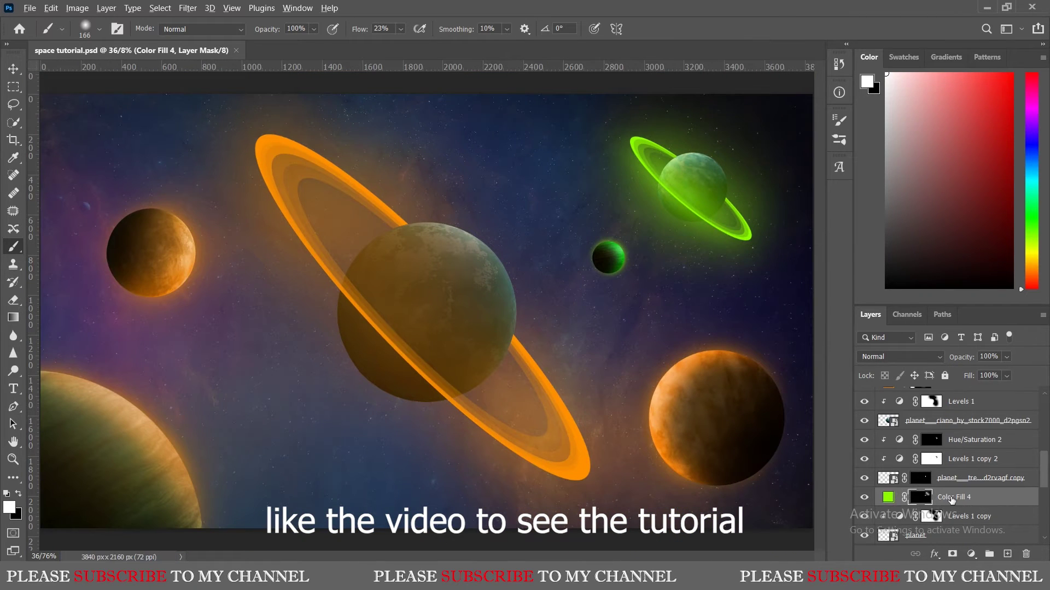
drag(945, 433, 945, 432)
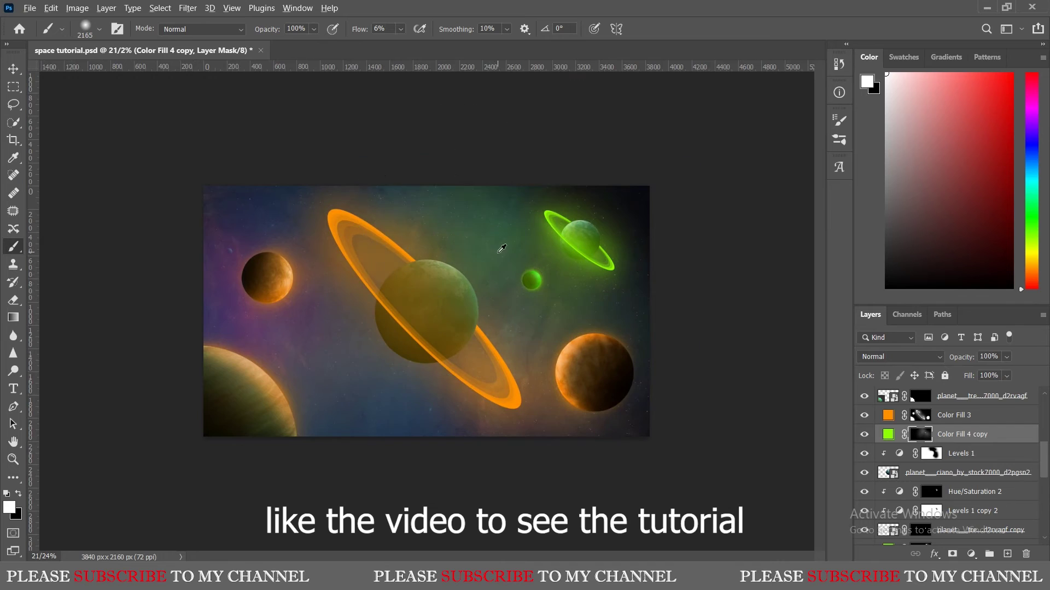
key(ctrl+plus)
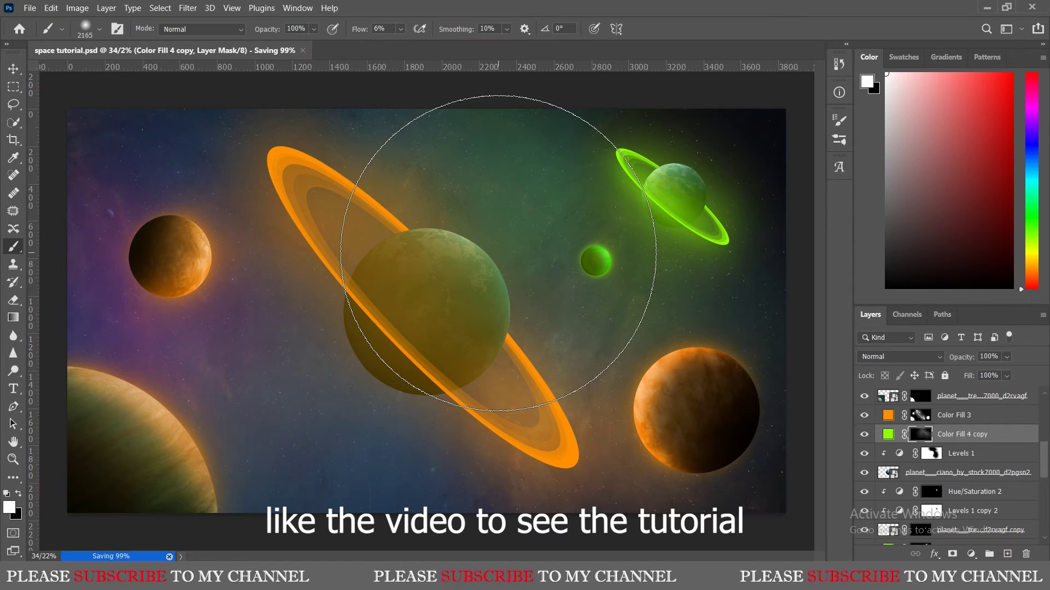
drag(625, 350, 646, 234)
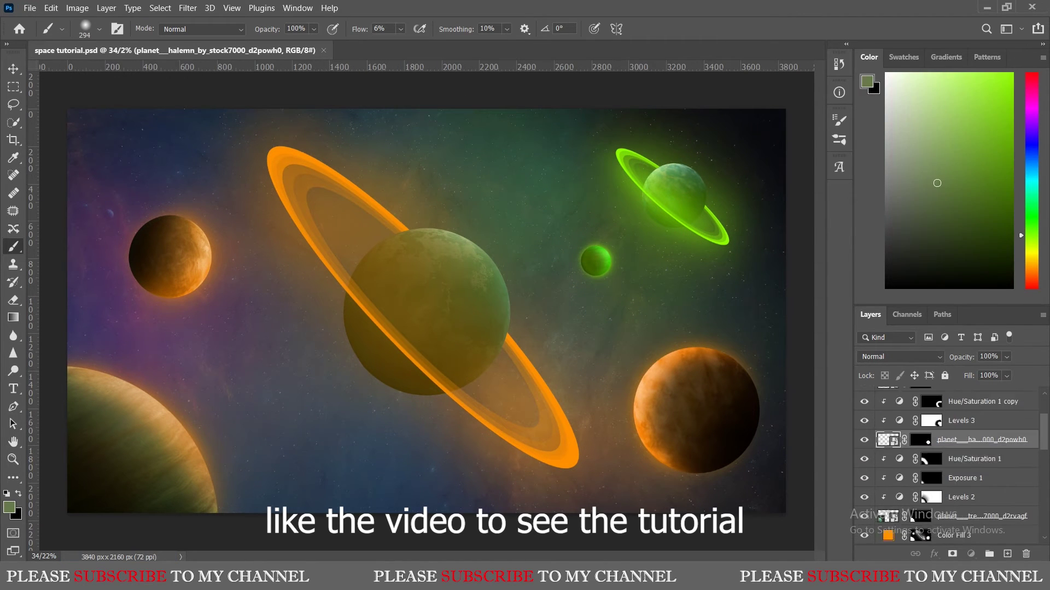
- Shrink, rotate and move the planet copy up near the top centre
drag(812, 529, 633, 370)
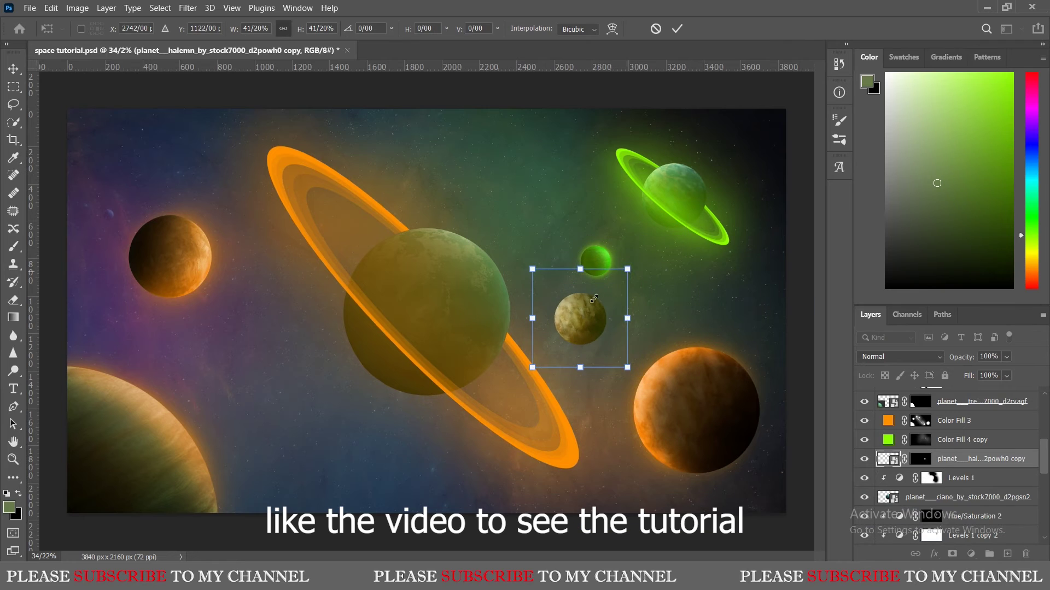
drag(578, 324, 523, 196)
drag(577, 132, 537, 252)
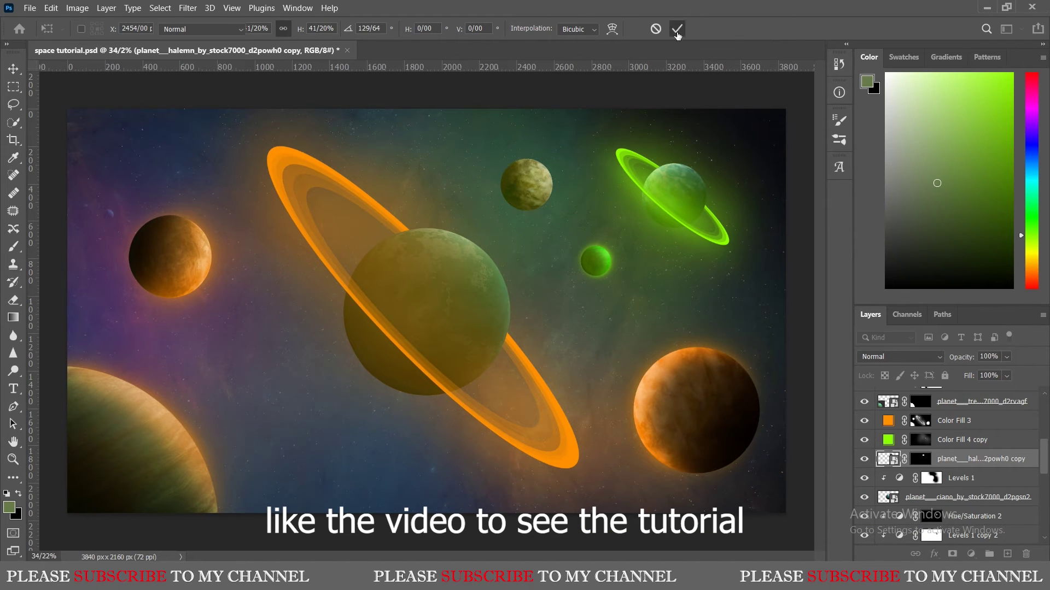
click(677, 34)
- Add a clipped Levels 4 adjustment and paint its mask to shade the new planet
click(970, 554)
click(957, 369)
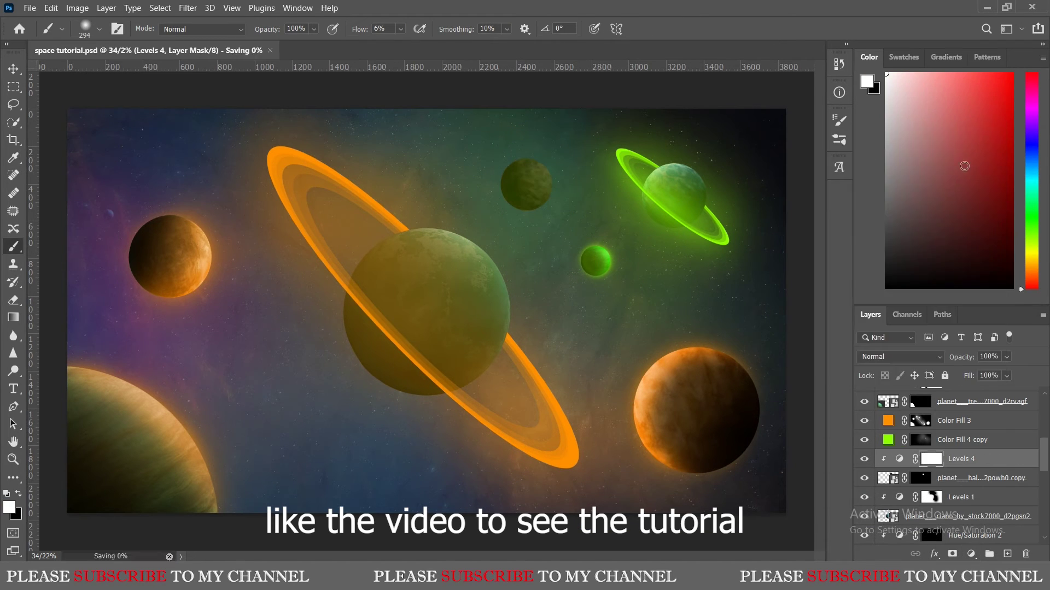
scroll(546, 170, up, 5)
key(ctrl+s)
key(x)
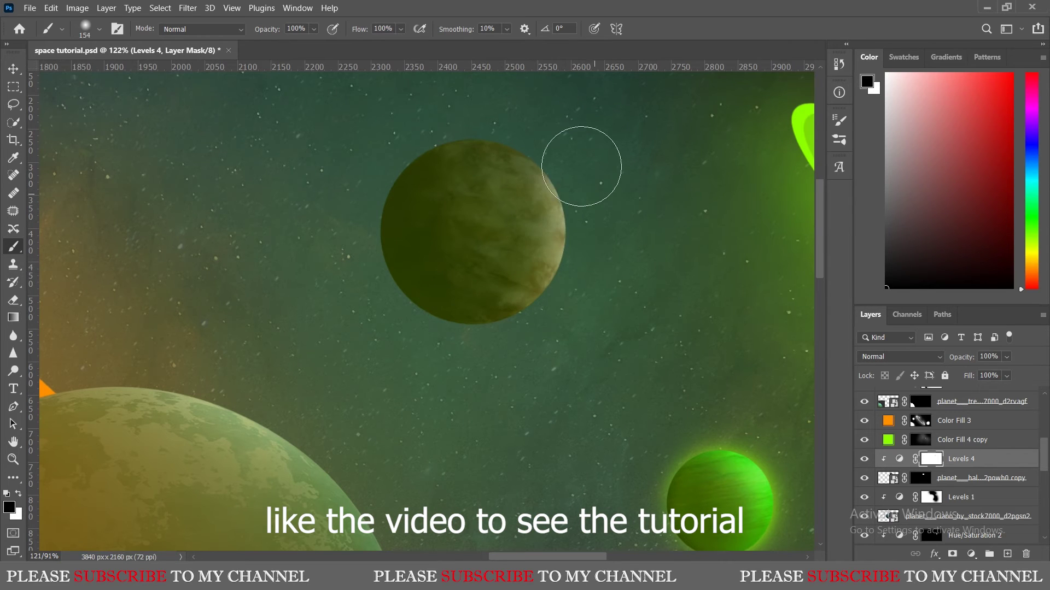
drag(387, 130, 588, 318)
scroll(471, 297, down, 5)
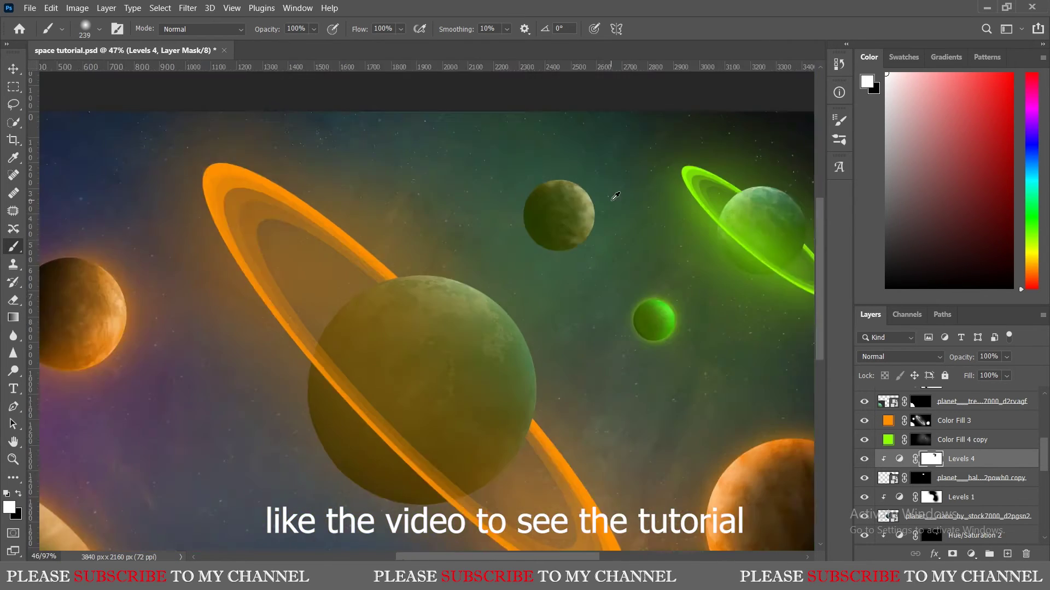
key(ctrl+s)
- Alt-drag a copy of Hue/Saturation 2 above Levels 4 to tint the new planet green
click(899, 459)
click(931, 536)
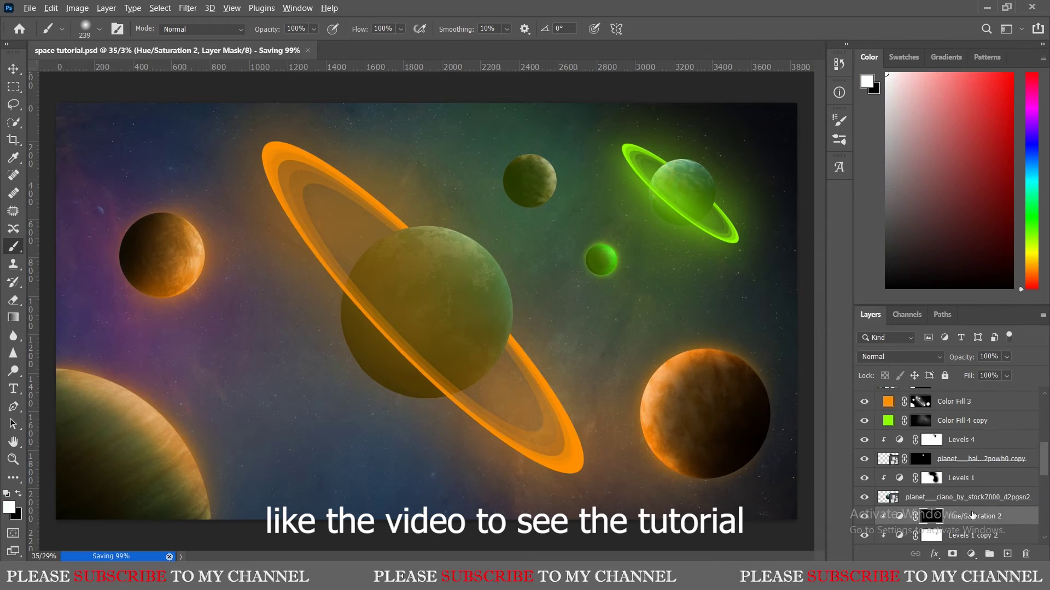
drag(931, 535, 931, 450)
scroll(560, 257, up, 4)
scroll(571, 183, down, 4)
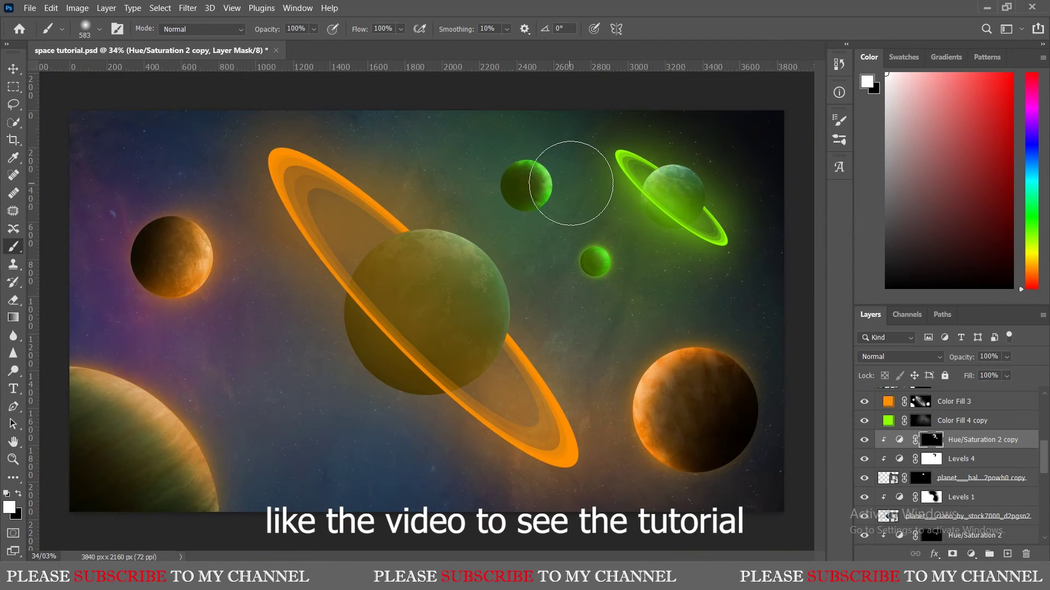
- Paint the green glow mask to brighten the green planet's upper edge
ctrl+click(528, 186)
scroll(527, 186, up, 5)
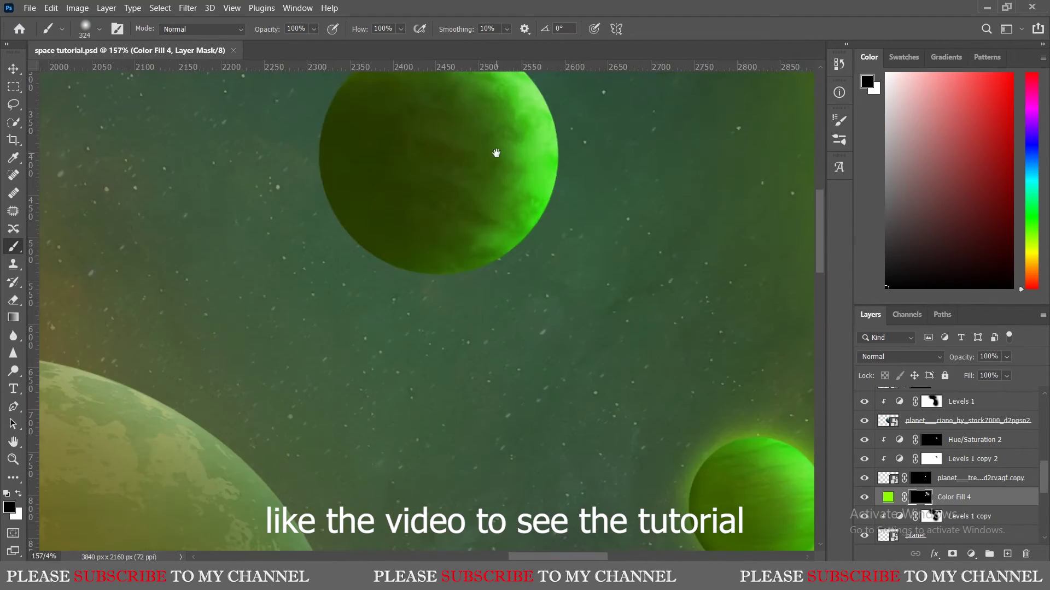
scroll(481, 219, up, 2)
key(x)
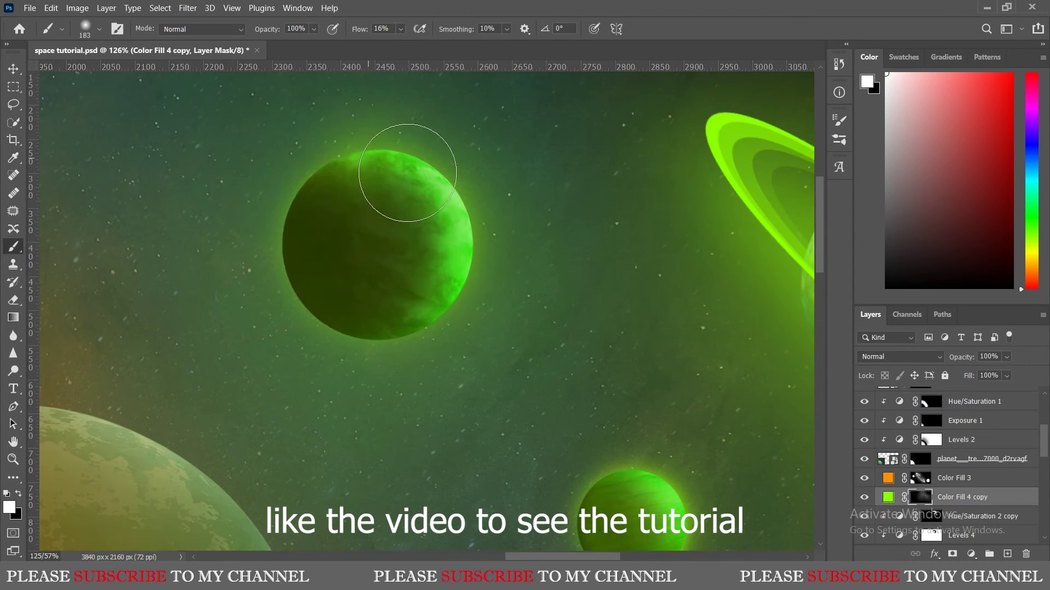
drag(407, 173, 370, 170)
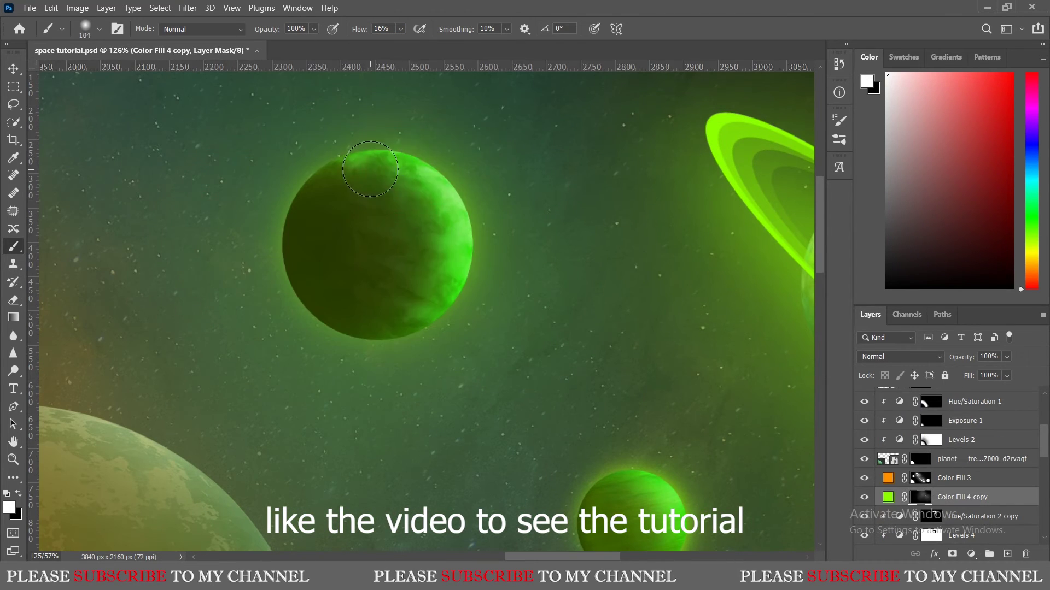
scroll(407, 327, down, 5)
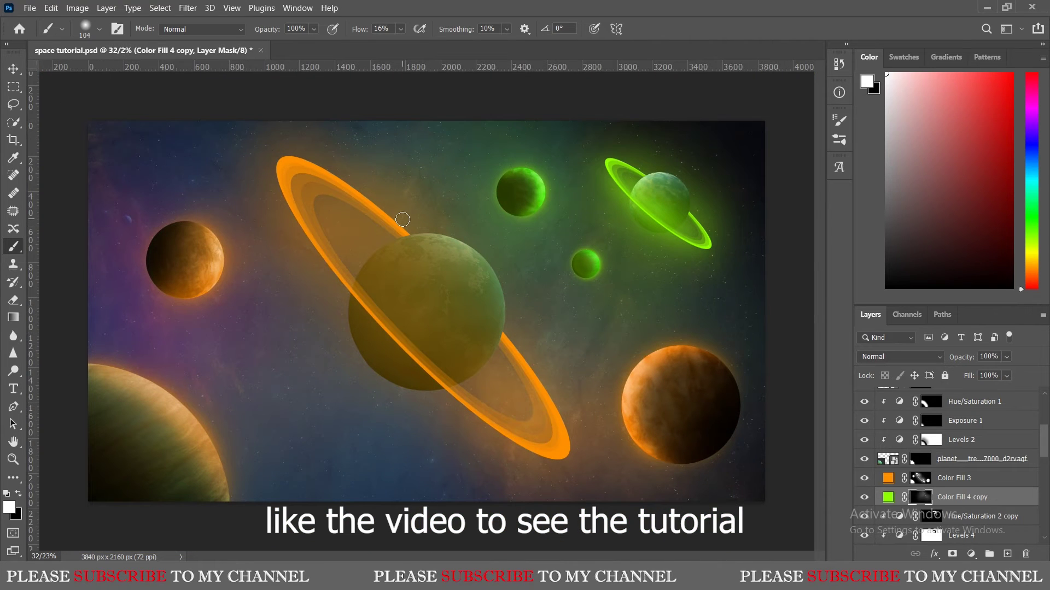
- Add a blue Linear Dodge Solid Color fill painted at low flow, then a Curves layer
click(971, 554)
click(951, 311)
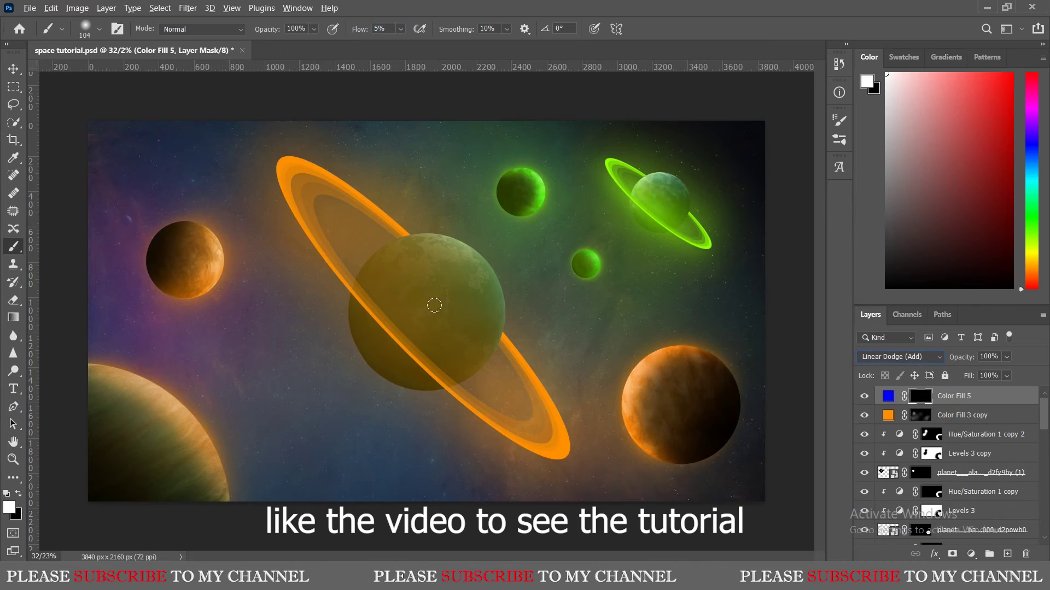
scroll(434, 305, down, 3)
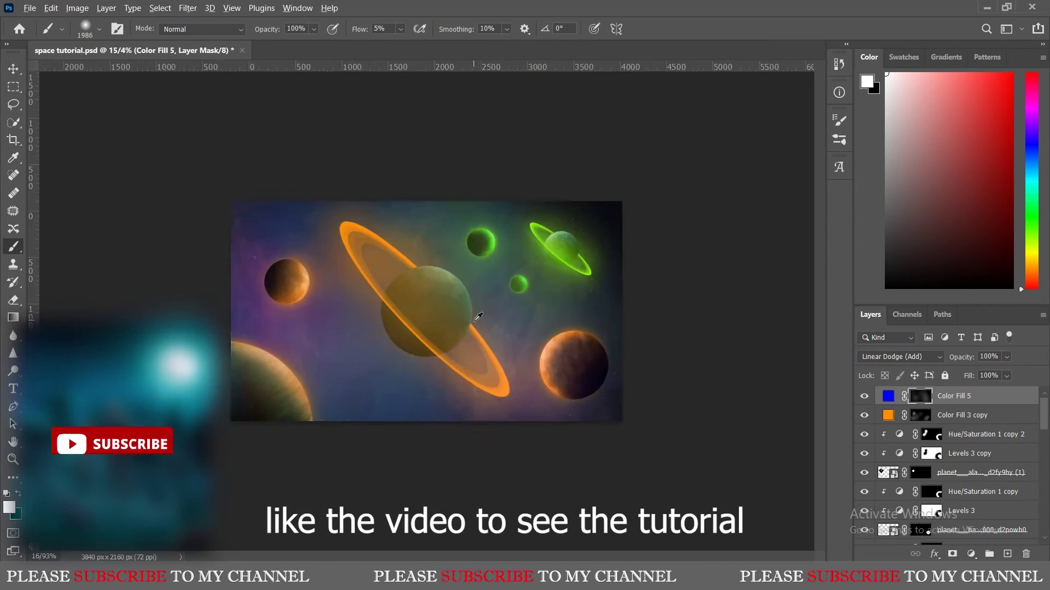
scroll(335, 44, up, 3)
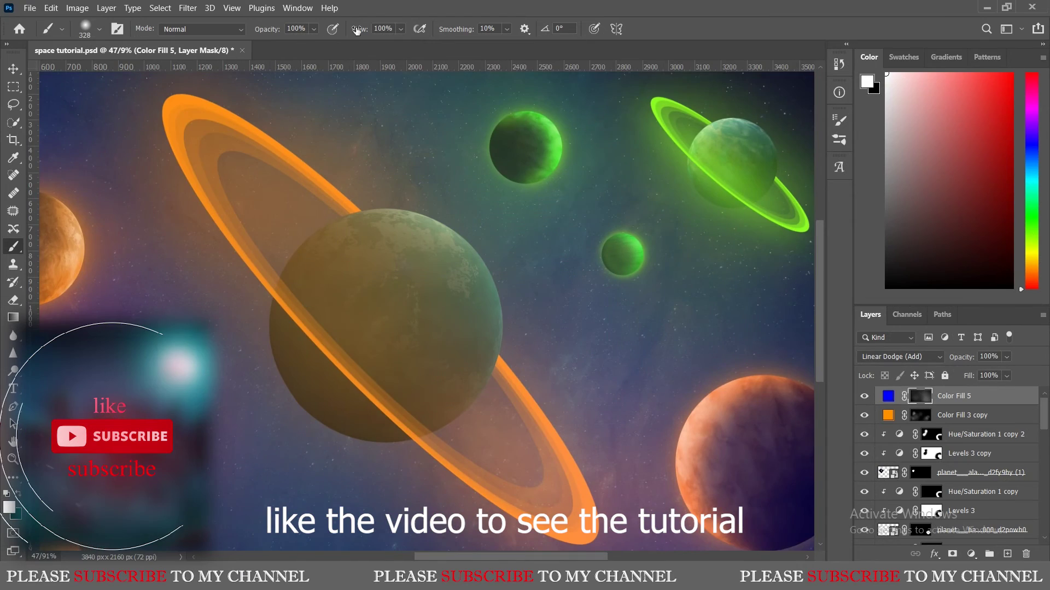
drag(356, 30, 290, 37)
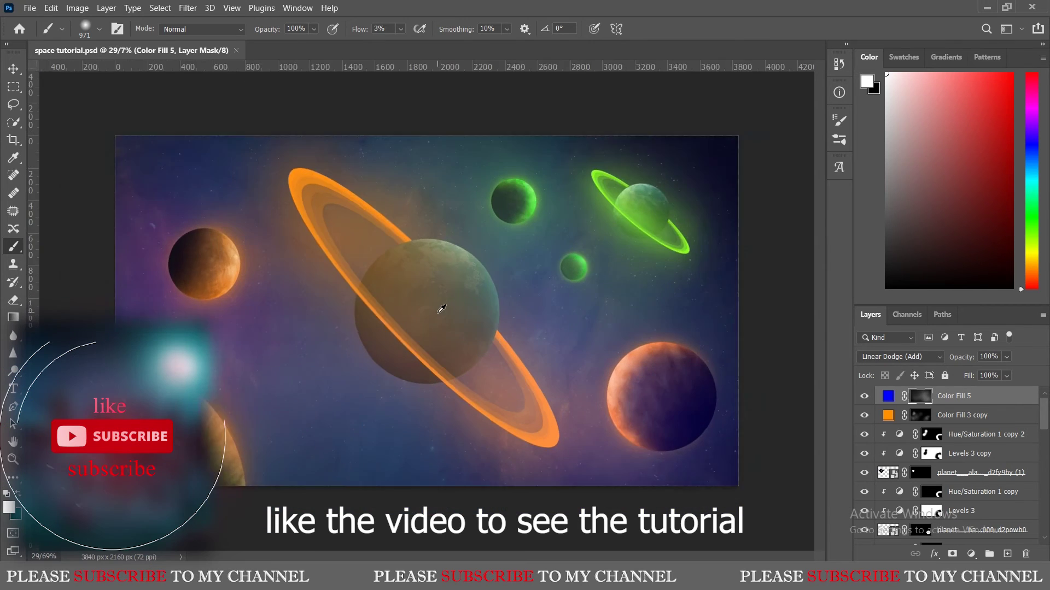
click(971, 554)
click(949, 394)
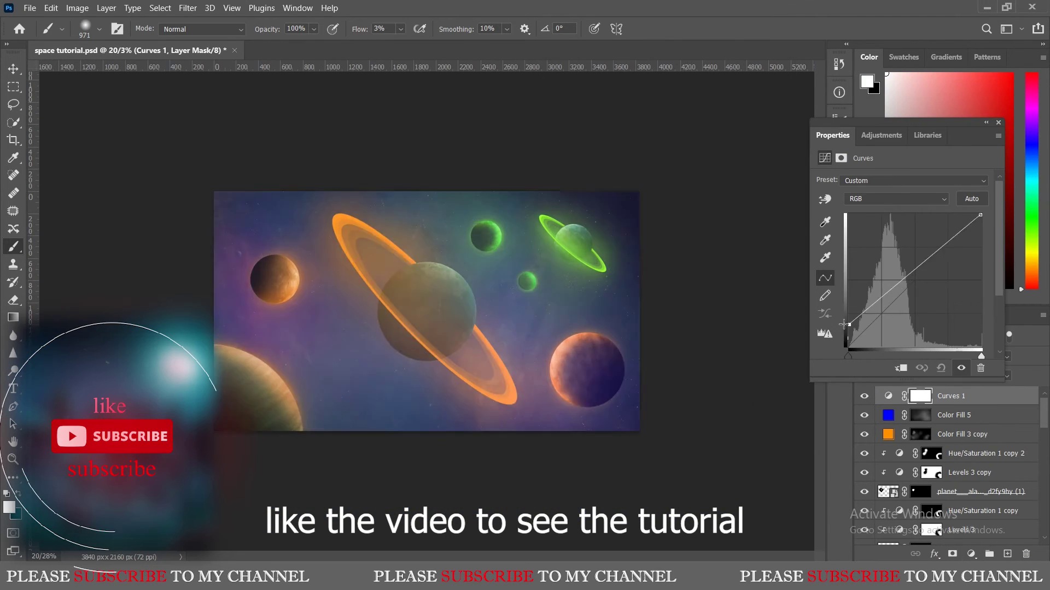
- Pull the Curves 1 curve down to darken, invert its mask, and enlarge the brush
drag(980, 215, 981, 311)
click(998, 123)
key(ctrl+i)
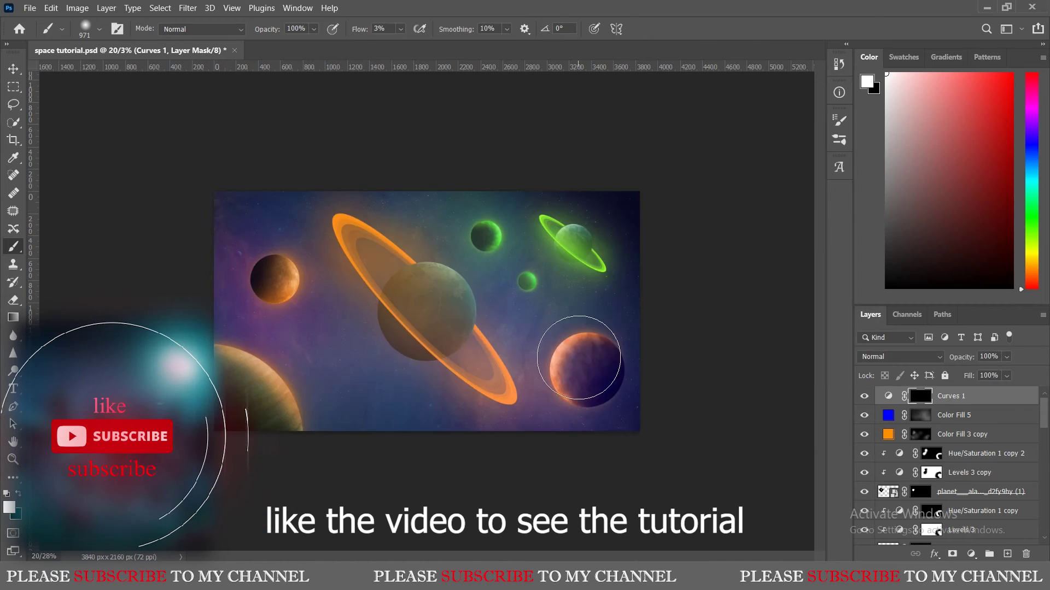
key(ctrl+minus)
key(ctrl+minus)
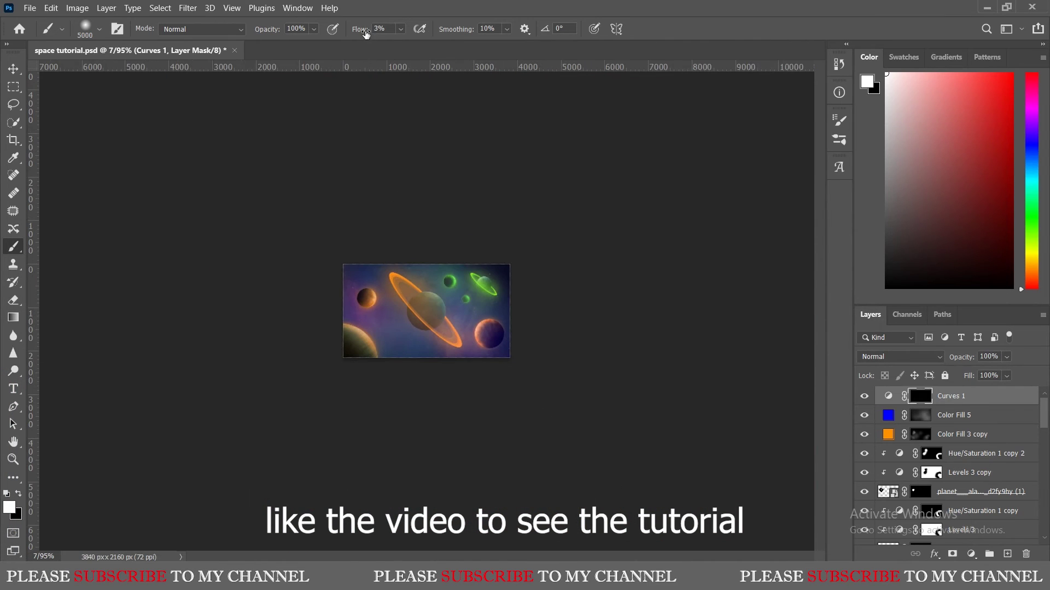
drag(365, 34, 377, 34)
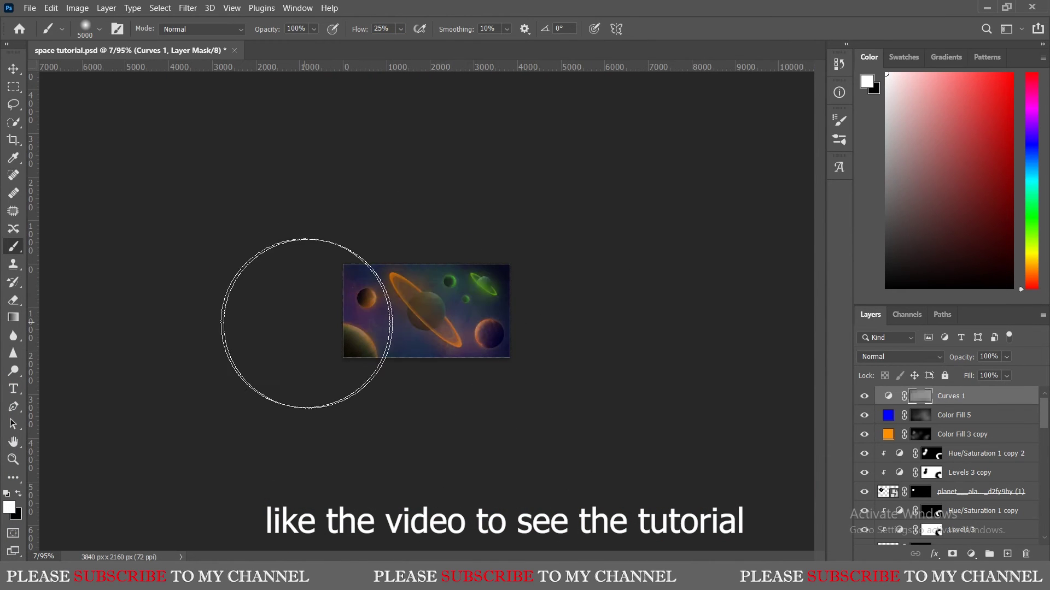
key(shift+0)
- Paint the Curves darkening back onto the image edges with a large soft brush
scroll(421, 334, up, 5)
click(421, 334)
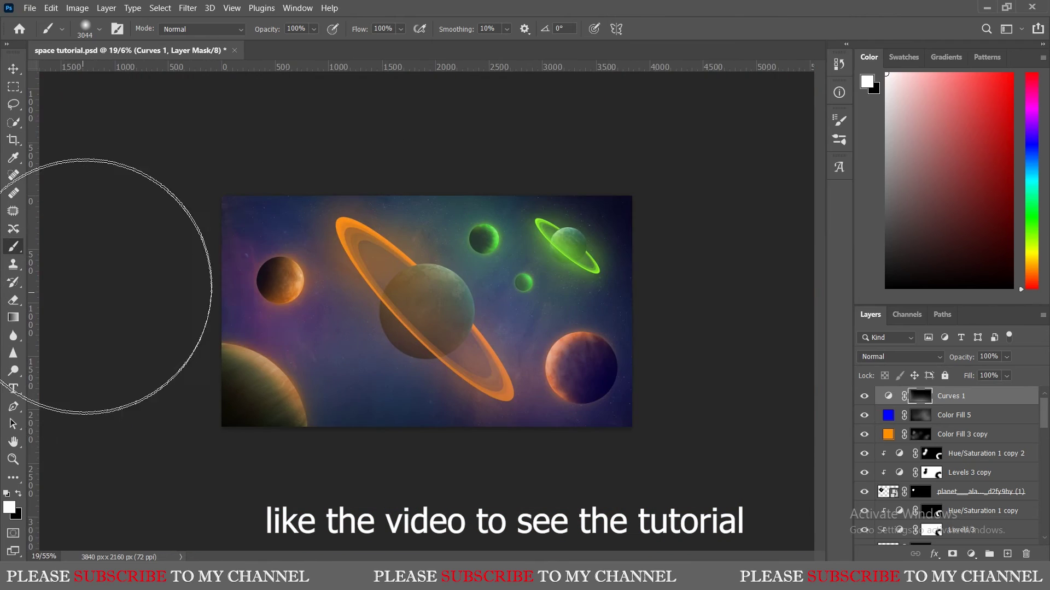
scroll(416, 164, down, 4)
scroll(416, 164, up, 4)
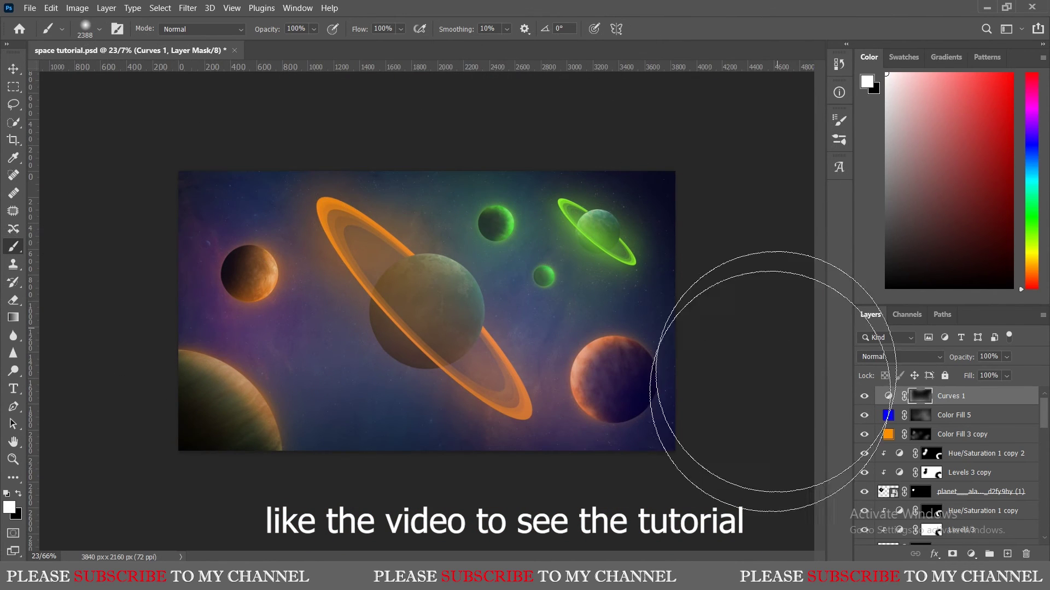
key(ctrl+minus)
scroll(462, 312, up, 2)
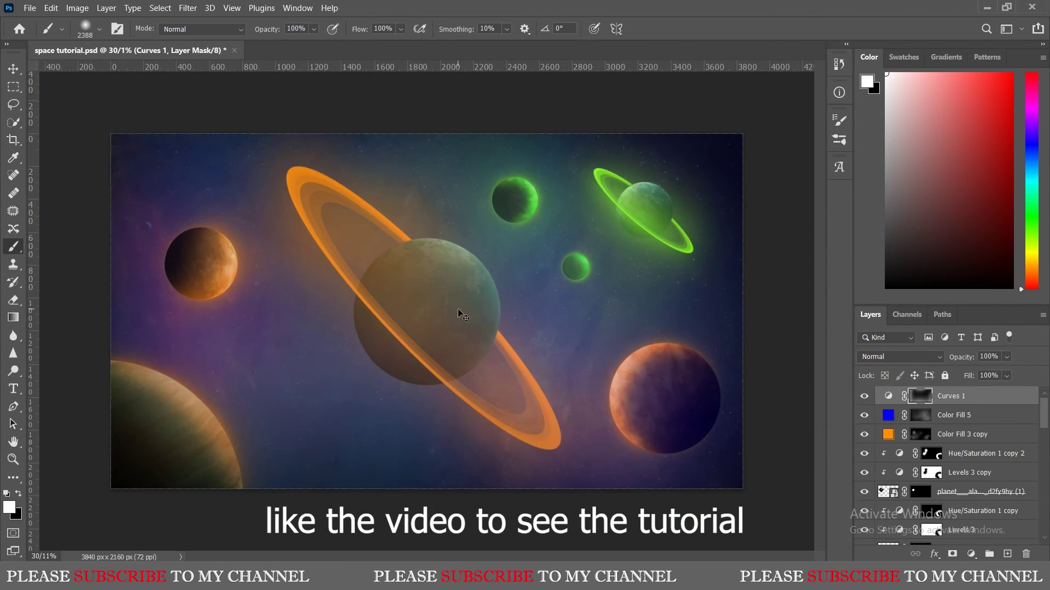
key(bracketright)
key(bracketright)
key(bracketright)
scroll(432, 403, down, 2)
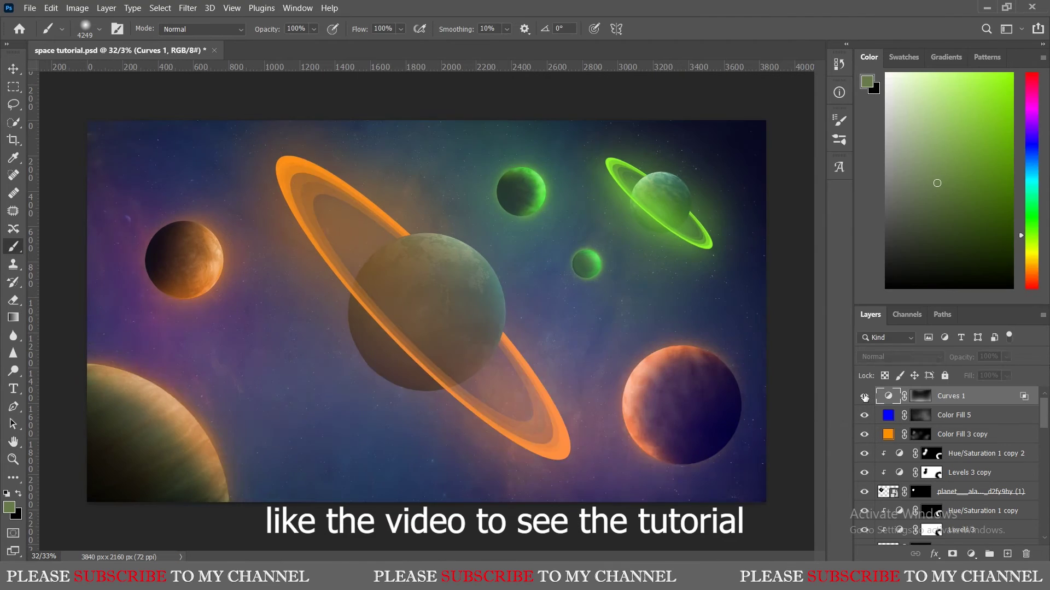
- Save, then stamp all visible layers into a merged layer on top
key(ctrl+s)
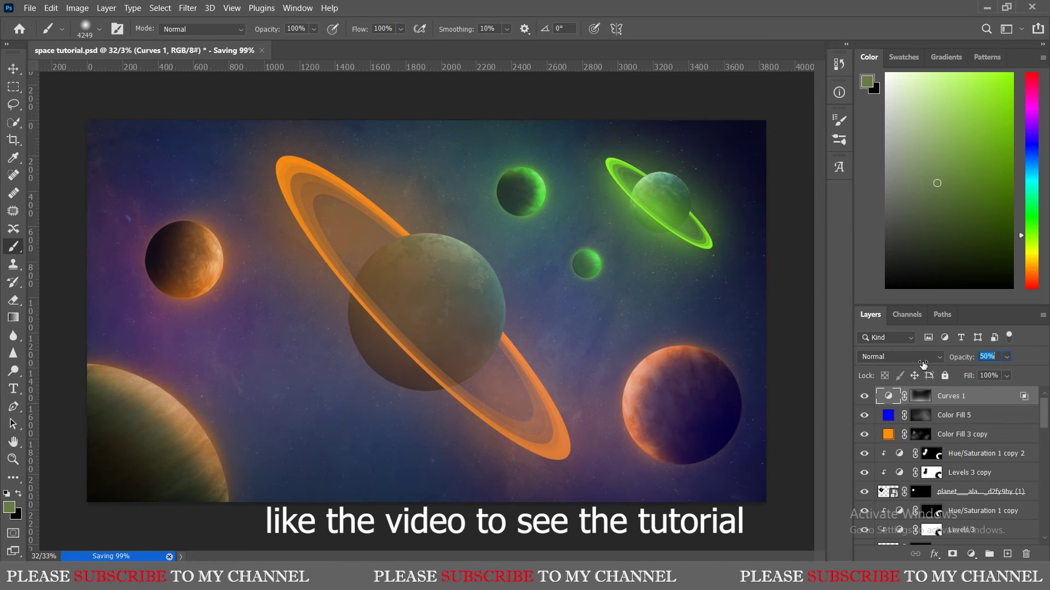
key(ctrl+alt+a)
key(ctrl+j)
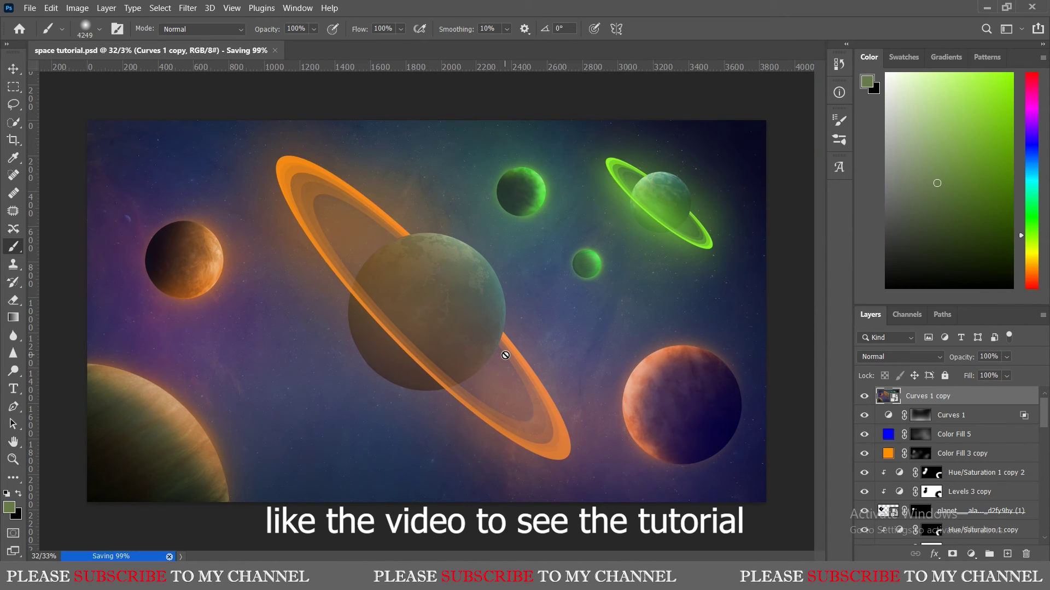
- In the Camera Raw Filter, raise Calibration primary saturation, red to +21, plus green and blue
click(187, 8)
click(230, 107)
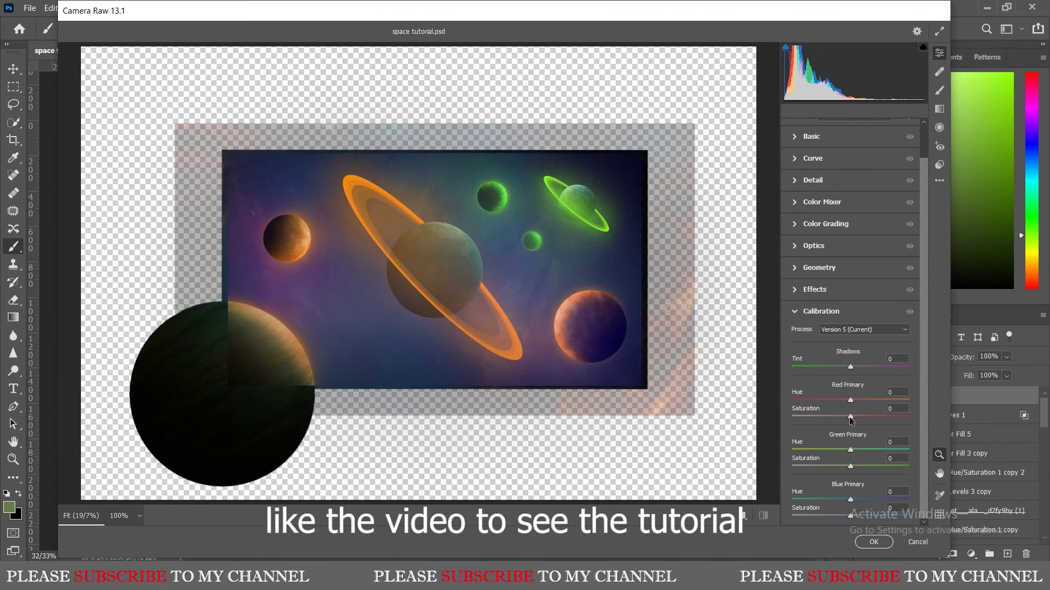
drag(850, 417, 862, 417)
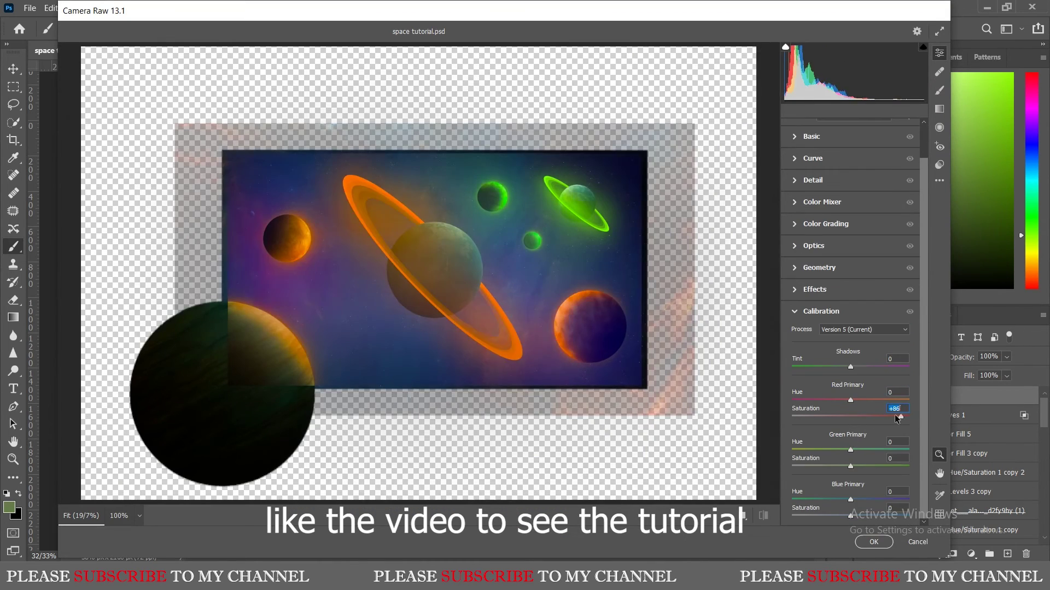
mouse_move(850, 465)
mouse_down()
mouse_move(906, 465)
mouse_move(871, 465)
mouse_up()
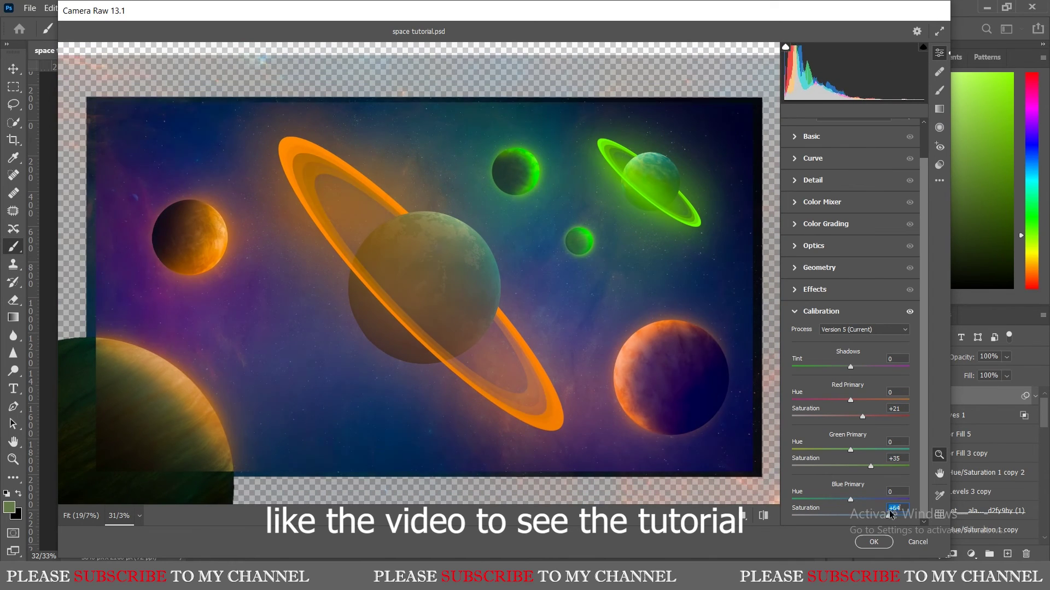
drag(850, 515, 884, 512)
key(Return)
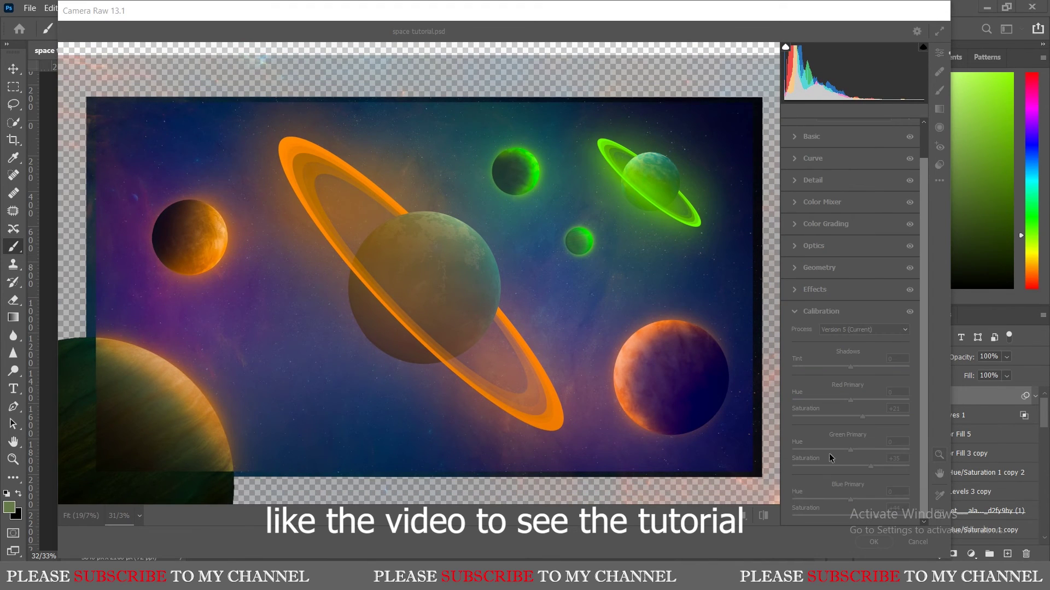
- Color-grade midtones toward blue, shadows green-teal and highlights yellow-green
click(826, 260)
mouse_move(851, 334)
mouse_down()
mouse_move(844, 355)
mouse_move(851, 336)
mouse_up()
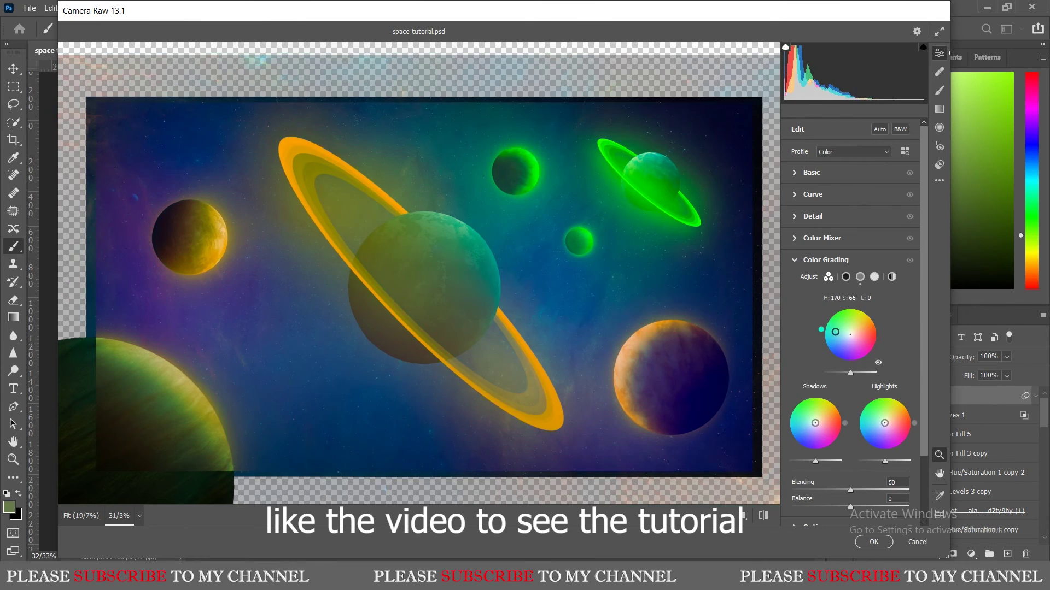
drag(804, 416, 806, 419)
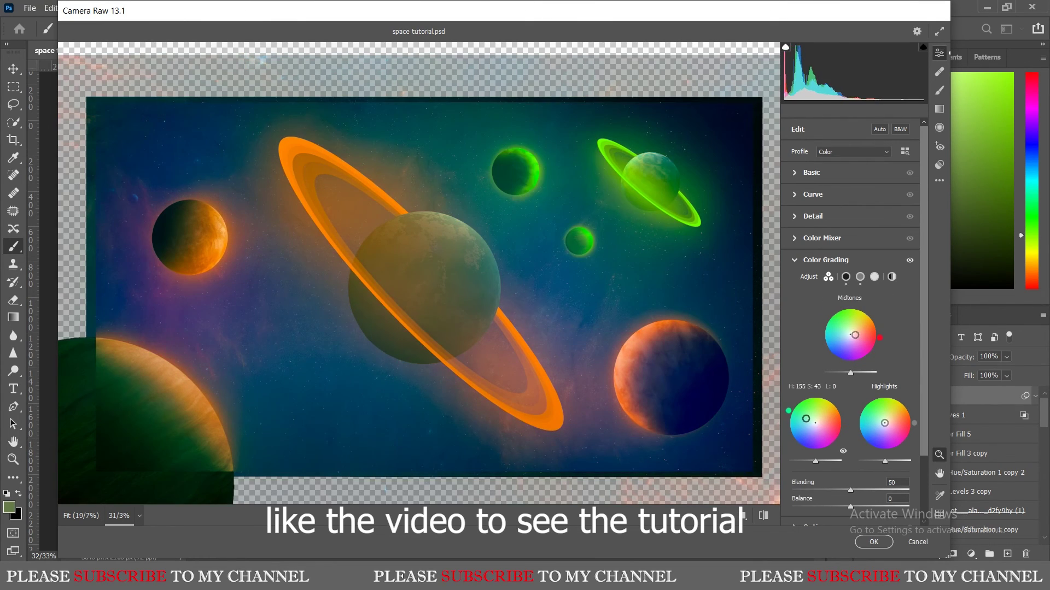
drag(885, 423, 881, 406)
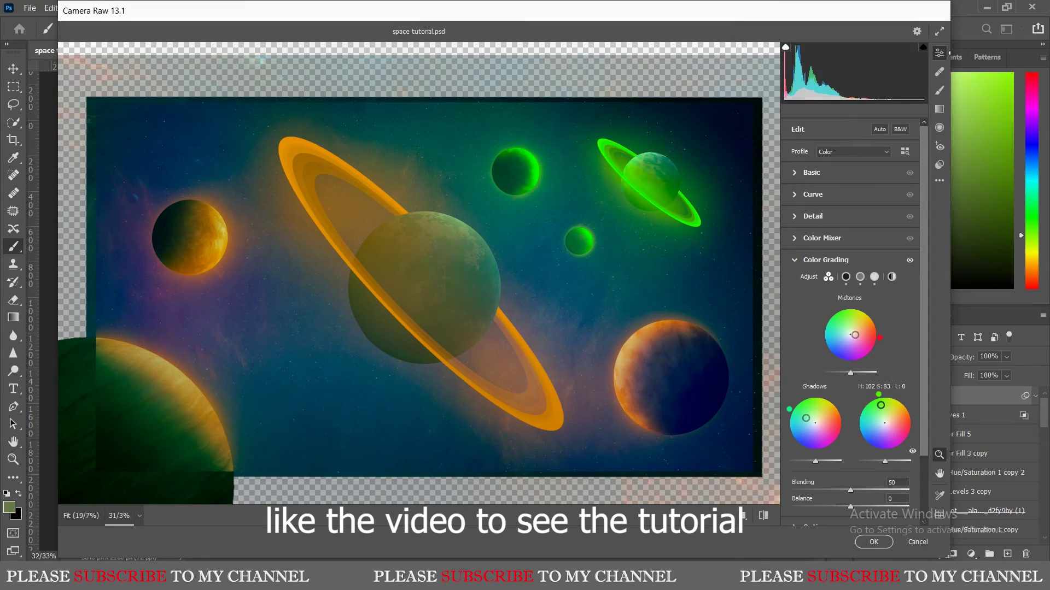
click(870, 262)
- Add a strong -100 Effects vignette to darken the edges and apply the filter
click(869, 216)
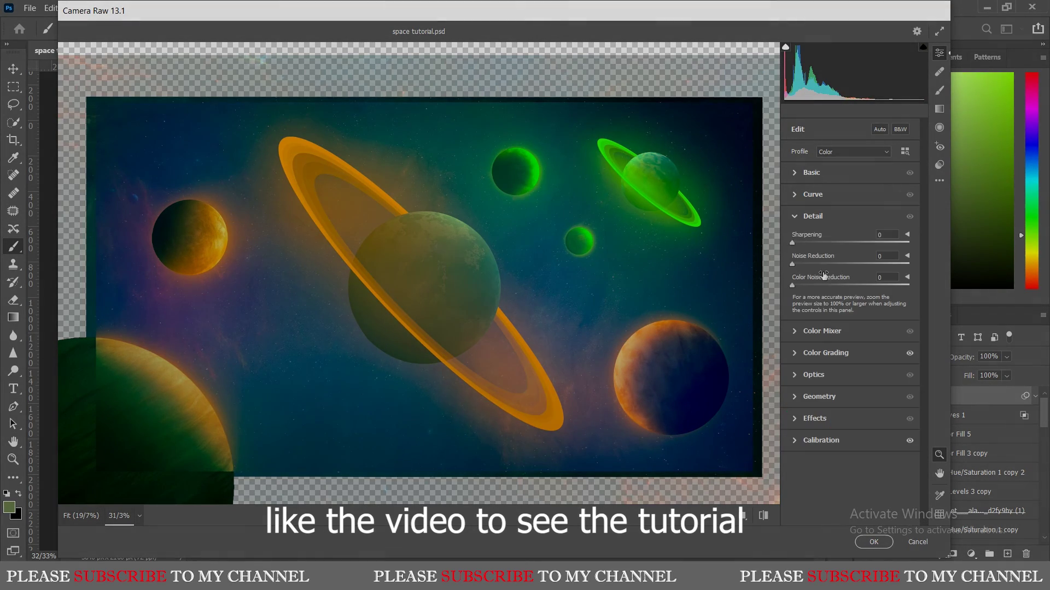
click(875, 194)
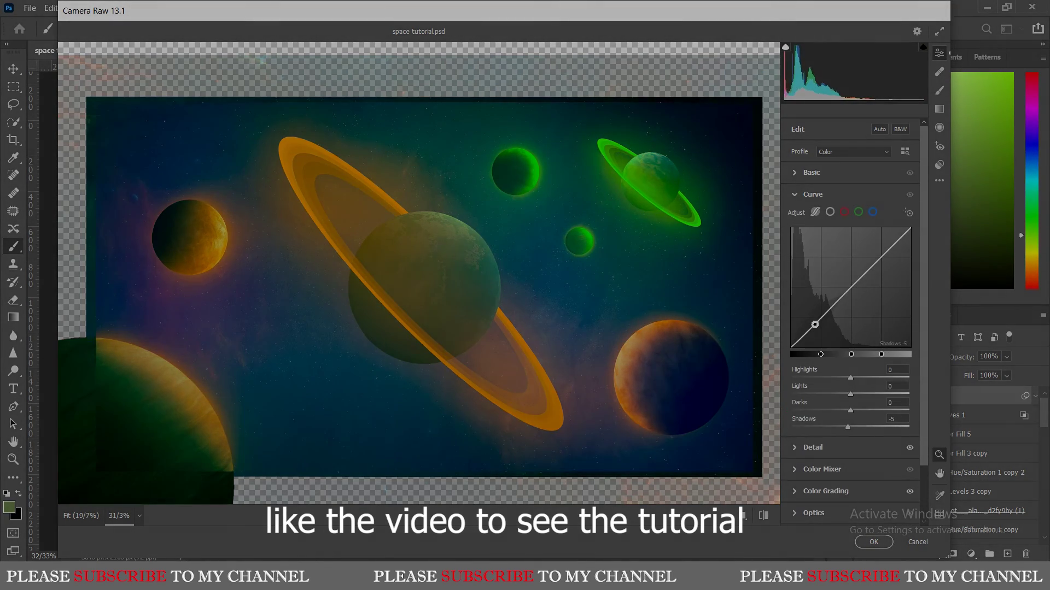
click(853, 194)
click(814, 325)
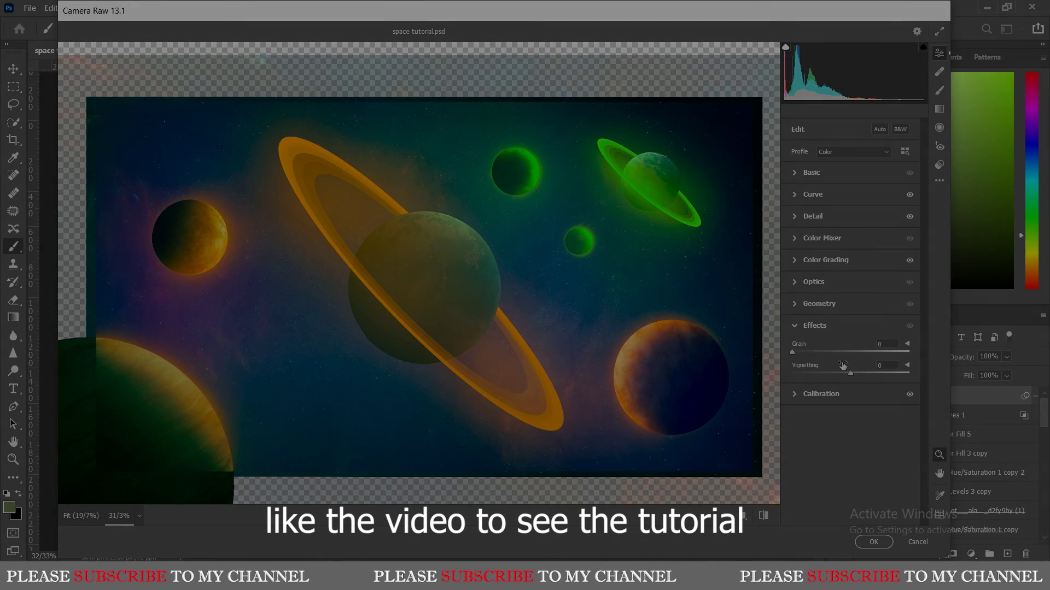
drag(808, 373, 790, 376)
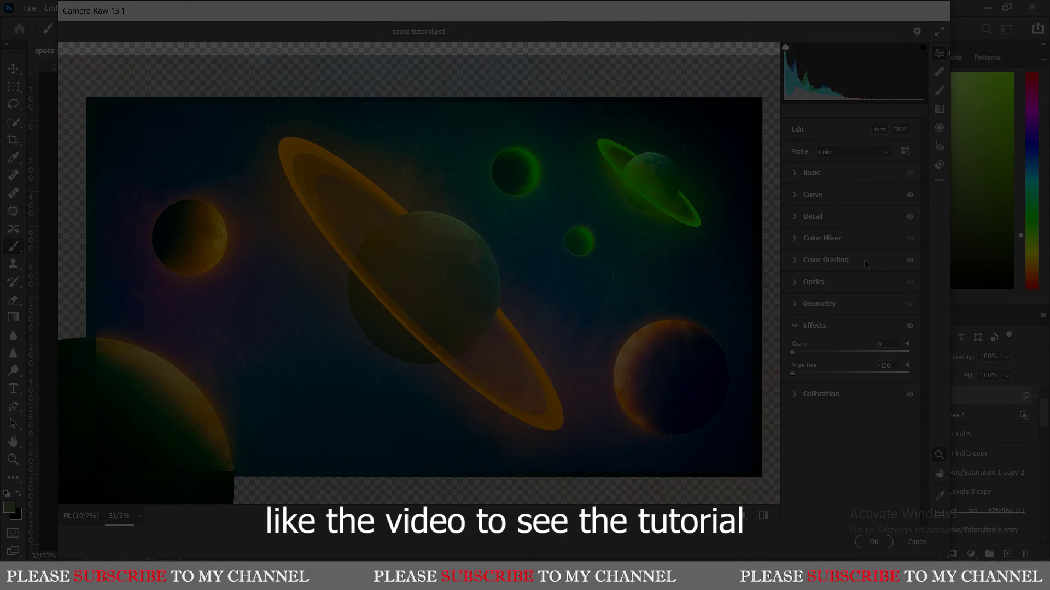
click(874, 542)
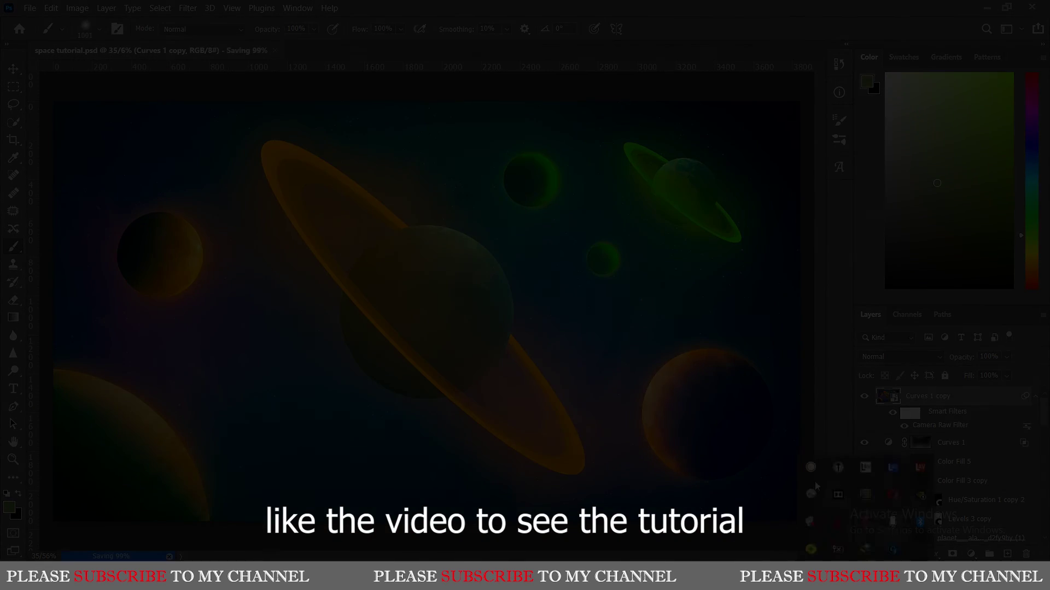